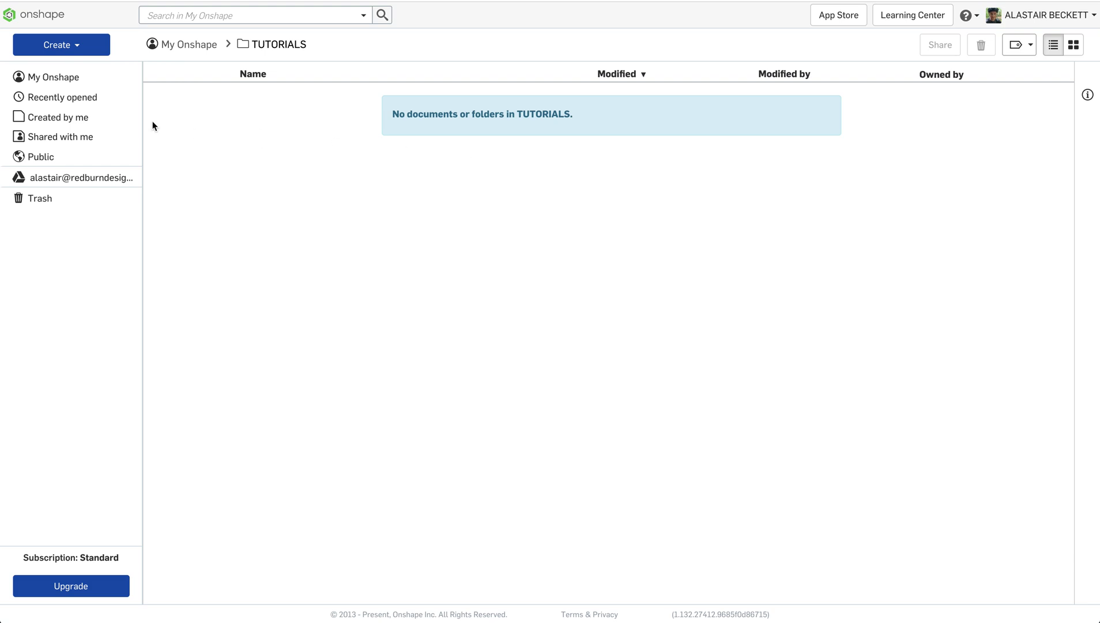
Create a new document named "Bike Geometry 1" in the TUTORIALS folder
{"action": "left_click", "coordinate": [67, 51]}
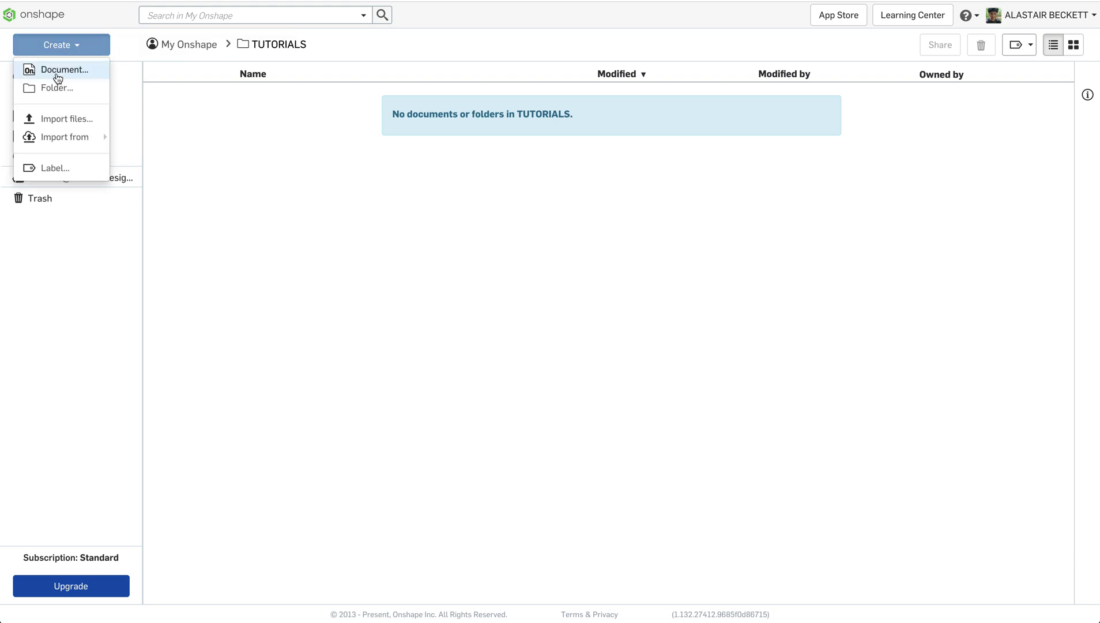
{"action": "left_click", "coordinate": [58, 69]}
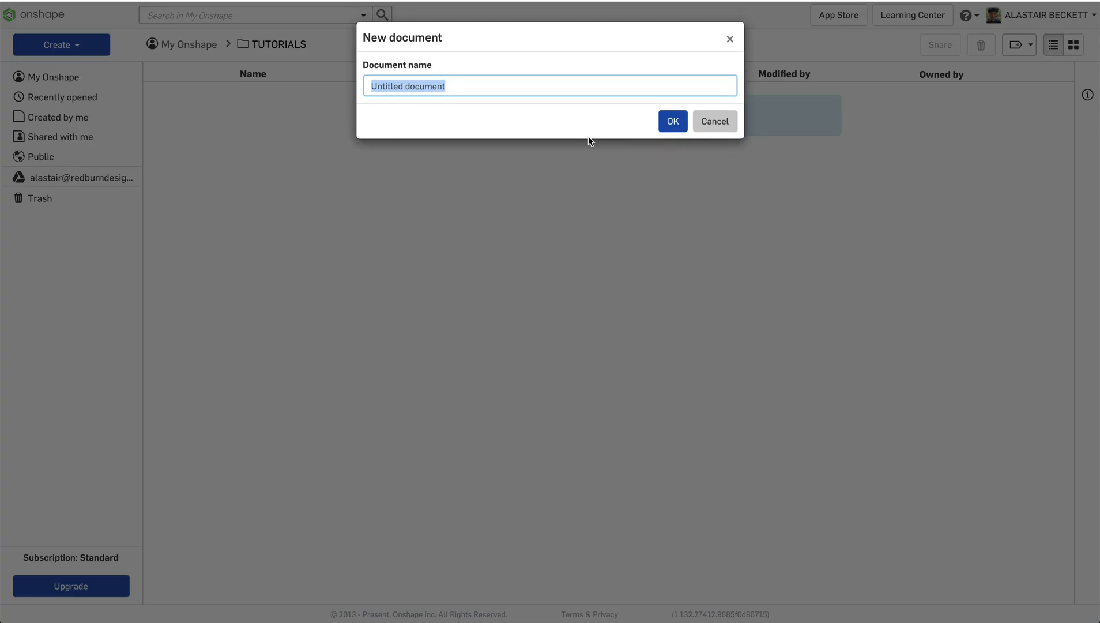
{"action": "type", "text": "Bike "}
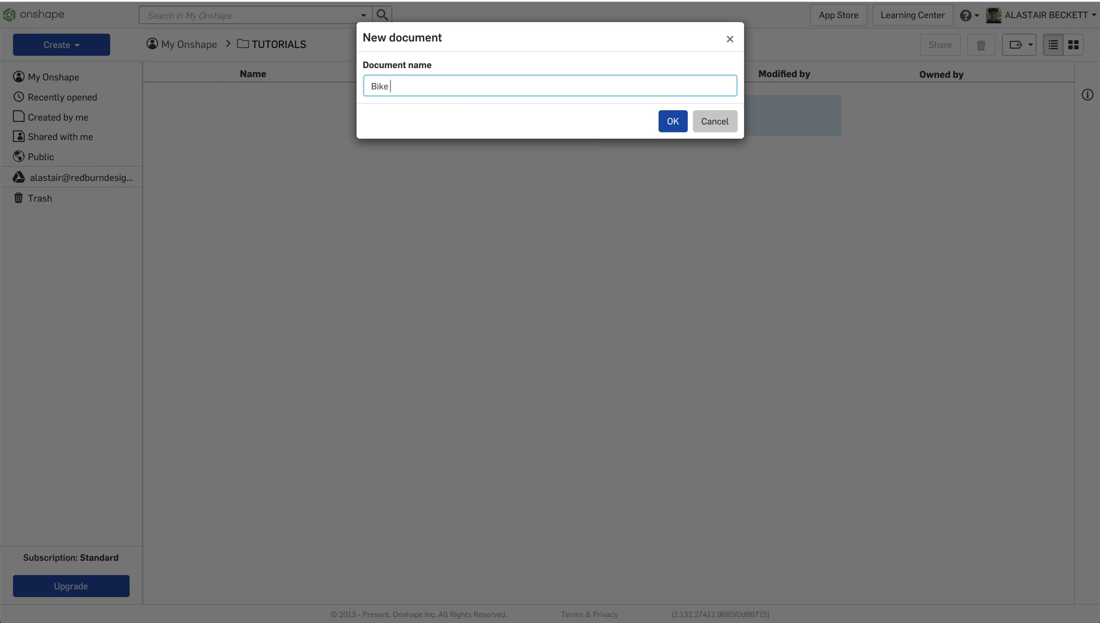
{"action": "type", "text": "Geometry 1"}
{"action": "left_click", "coordinate": [665, 122]}
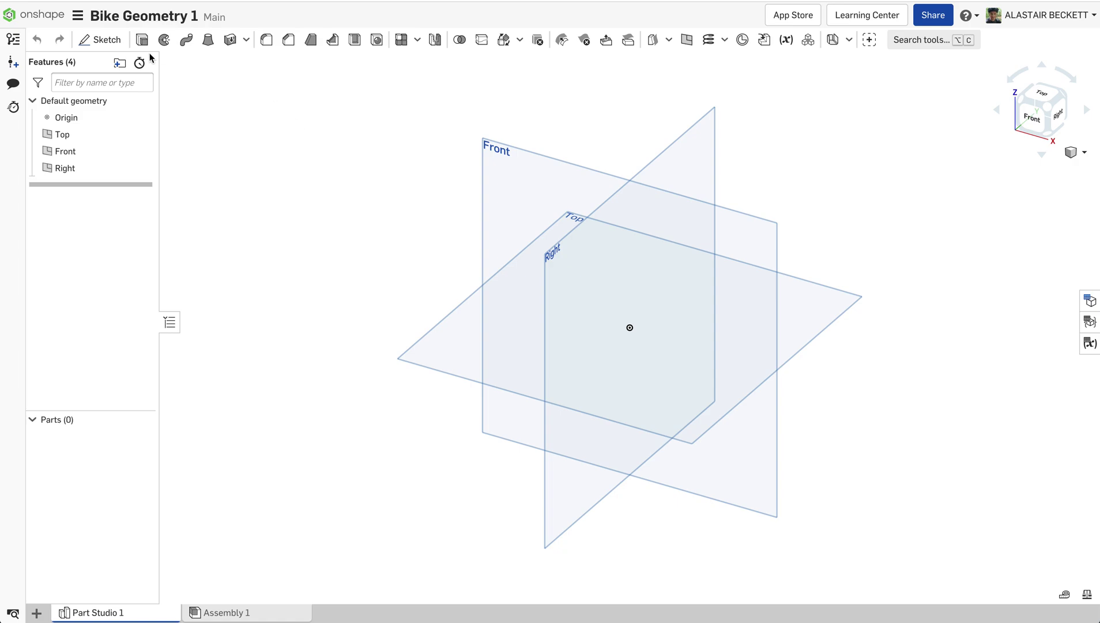
Start a sketch on the Right plane and look straight at it from the right side
{"action": "left_click", "coordinate": [108, 40]}
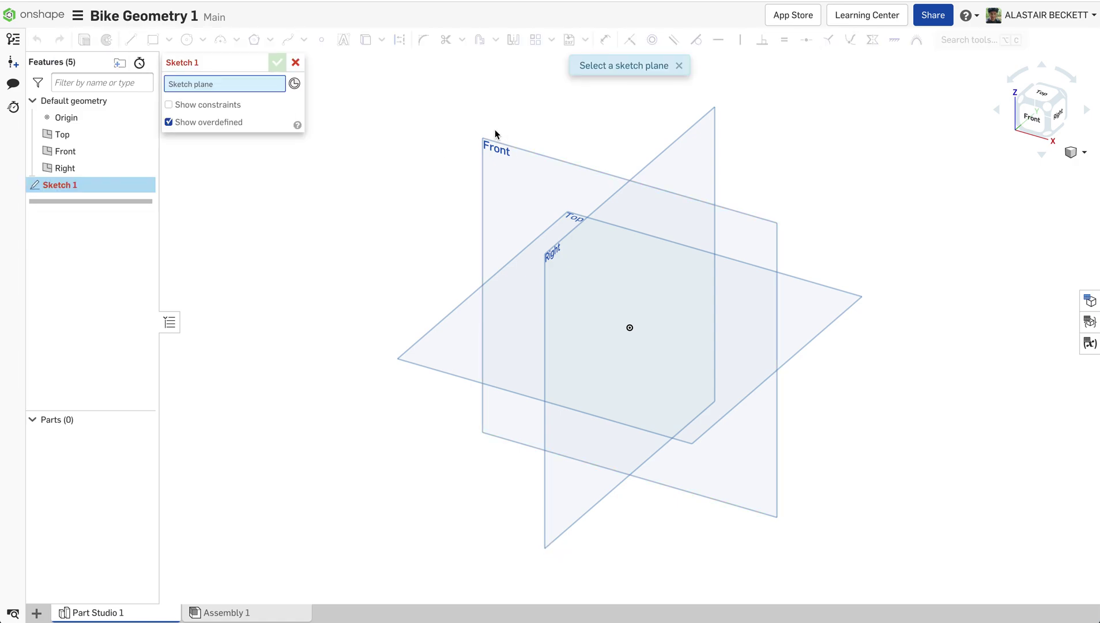
{"action": "left_click", "coordinate": [695, 145]}
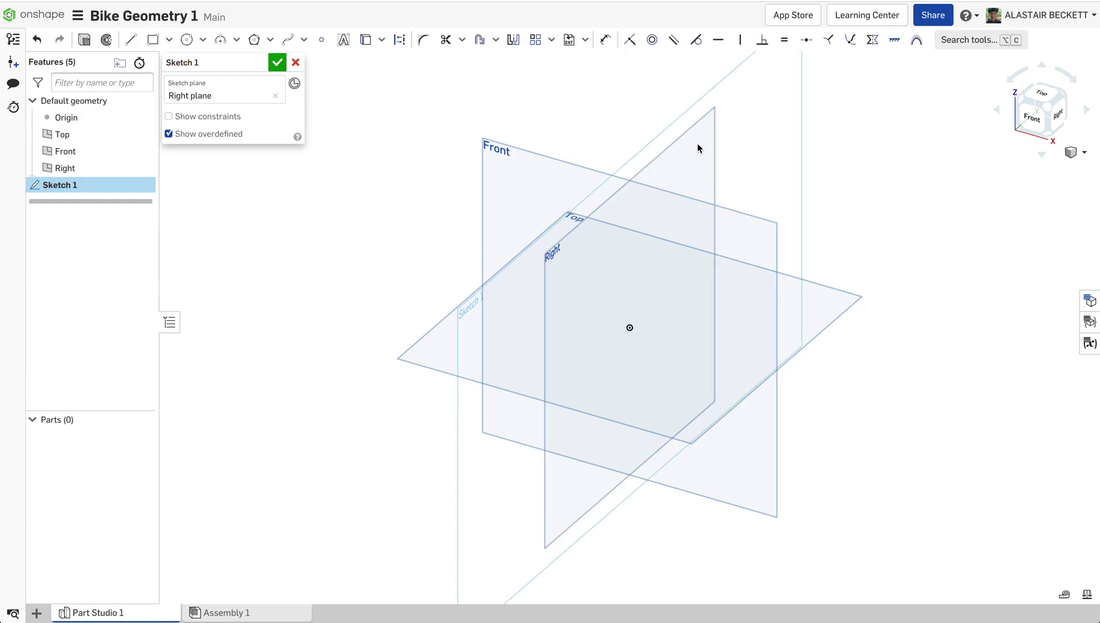
{"action": "left_click", "coordinate": [1060, 118]}
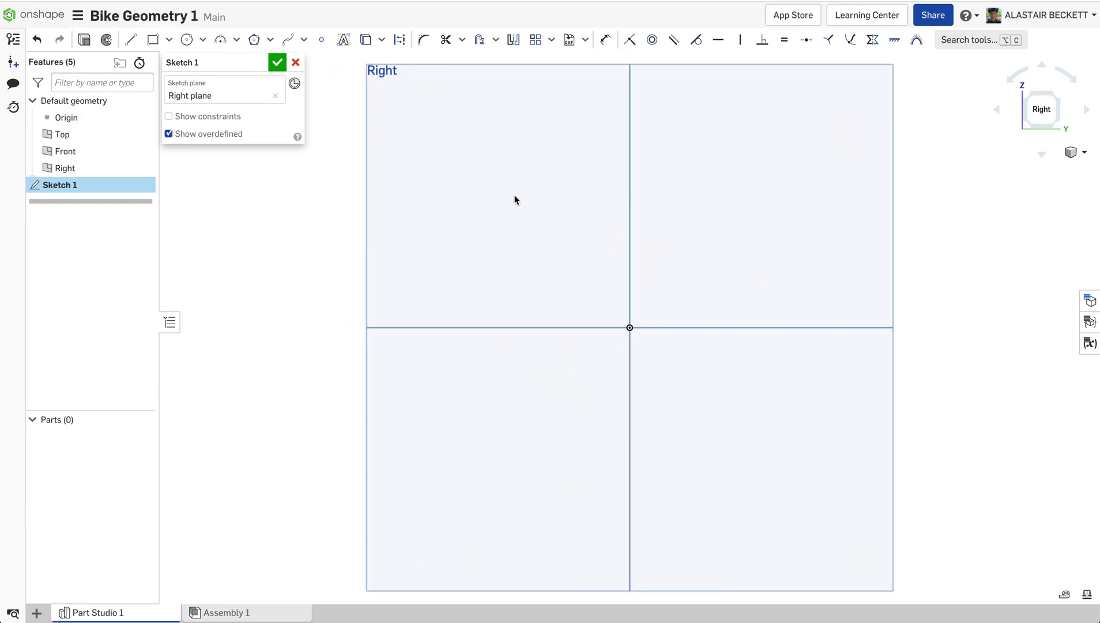
{"action": "scroll", "coordinate": [448, 265], "scroll_direction": "down", "scroll_amount": 3}
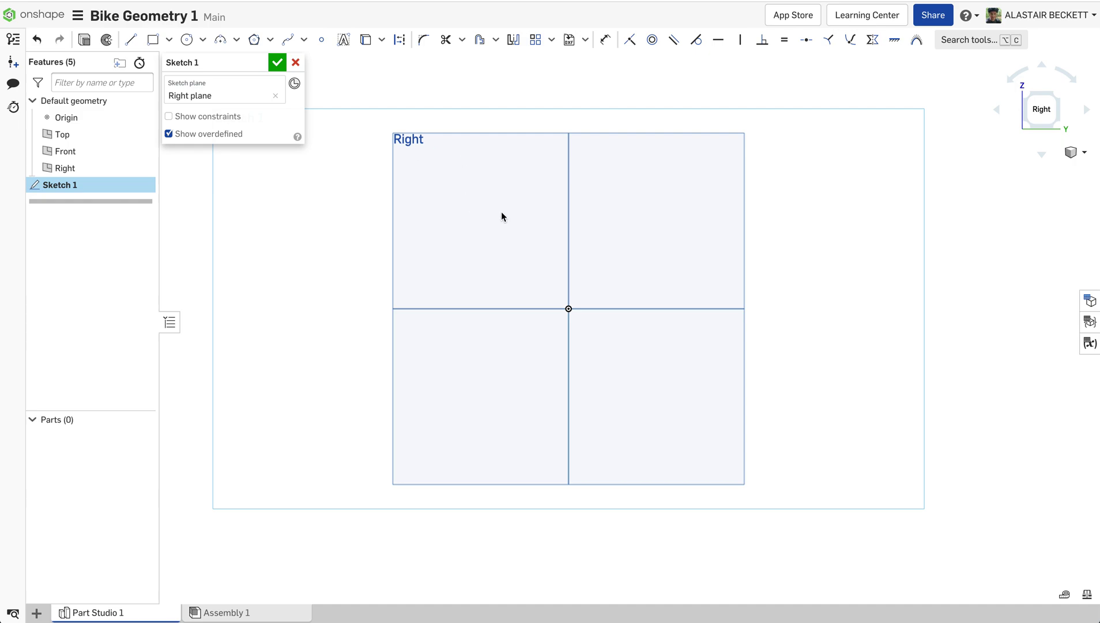
Sketch a horizontal construction line about 258 mm long above the origin, extending past both sides of the Right plane
{"action": "left_click", "coordinate": [131, 40]}
{"action": "left_click", "coordinate": [399, 40]}
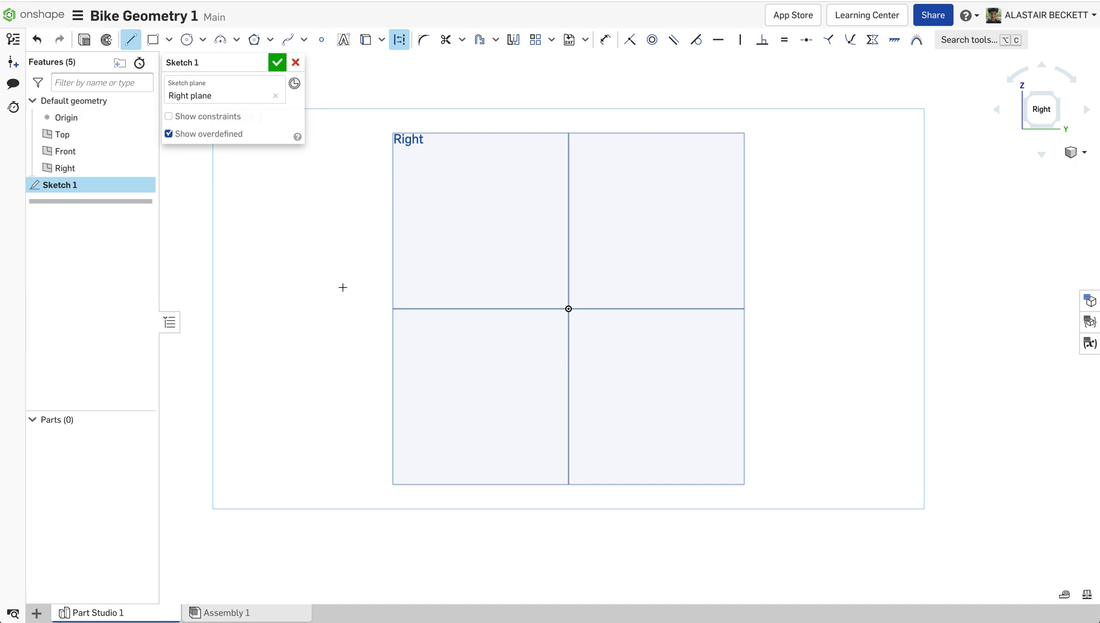
{"action": "left_click", "coordinate": [301, 269]}
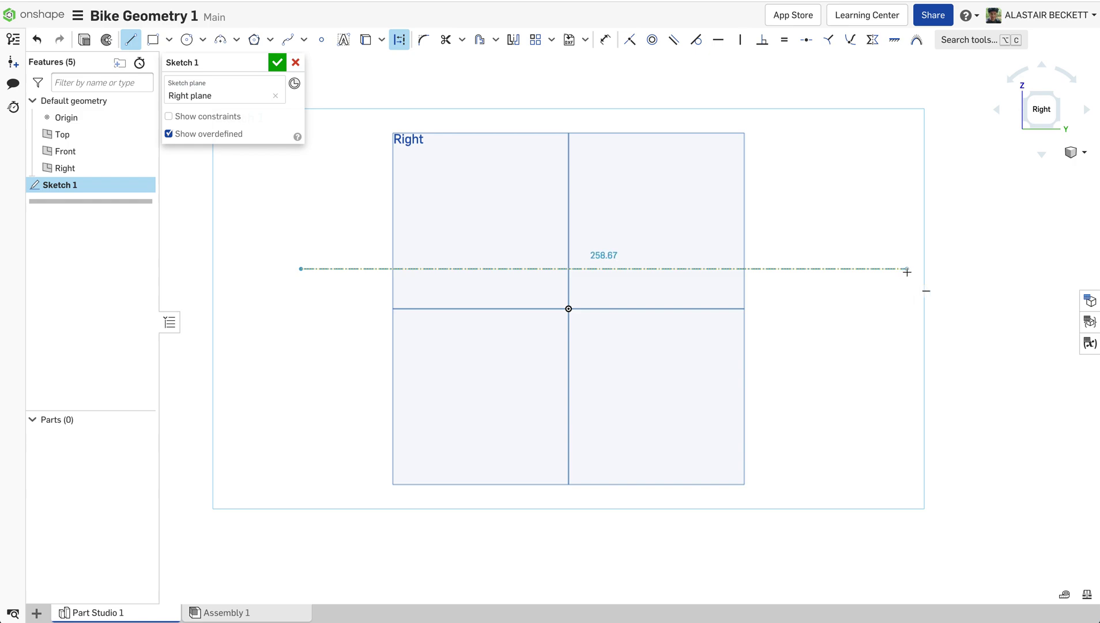
{"action": "left_click", "coordinate": [906, 269]}
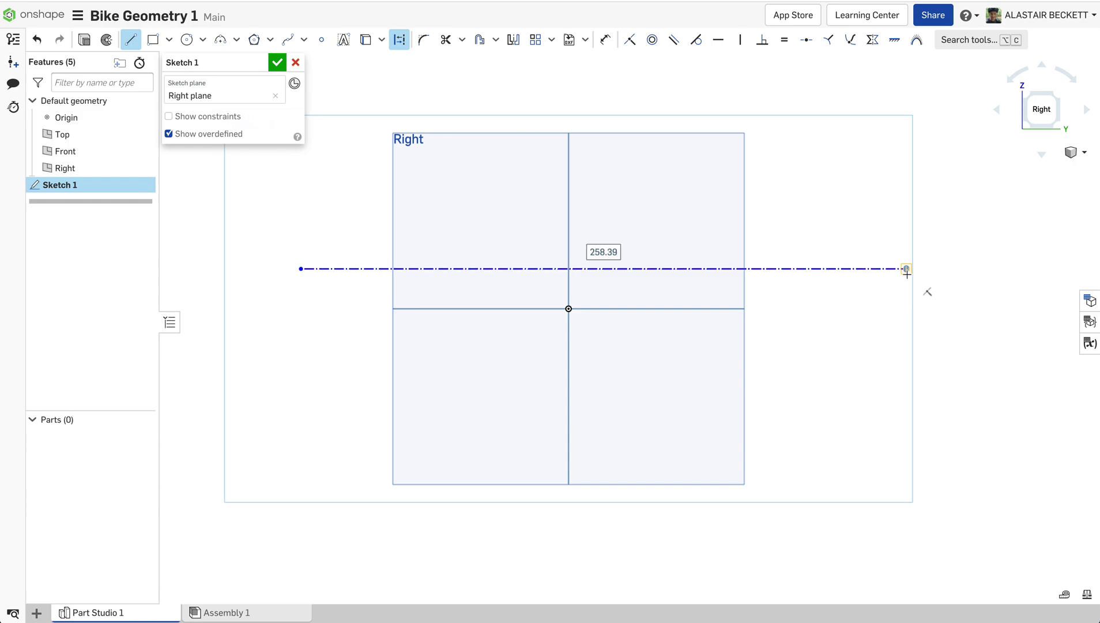
{"action": "key", "text": "Escape"}
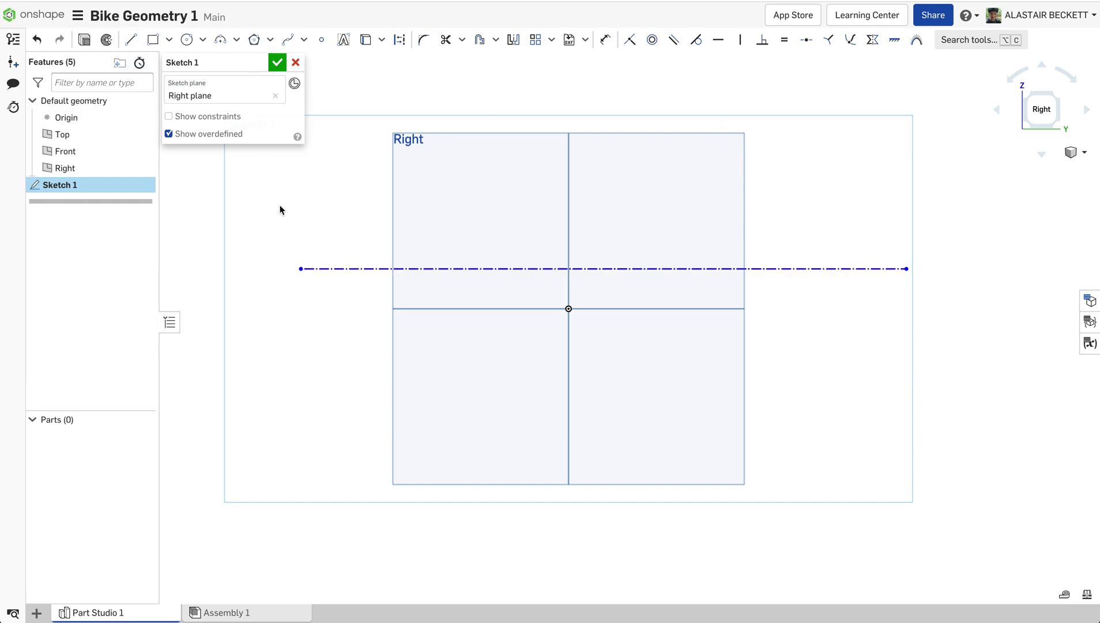
Sketch two construction lines from the horizontal line's +Y end: one about 23 mm down and back, then one about 115.5 mm upward, perpendicular to it
{"action": "left_click", "coordinate": [131, 39]}
{"action": "left_click", "coordinate": [400, 39]}
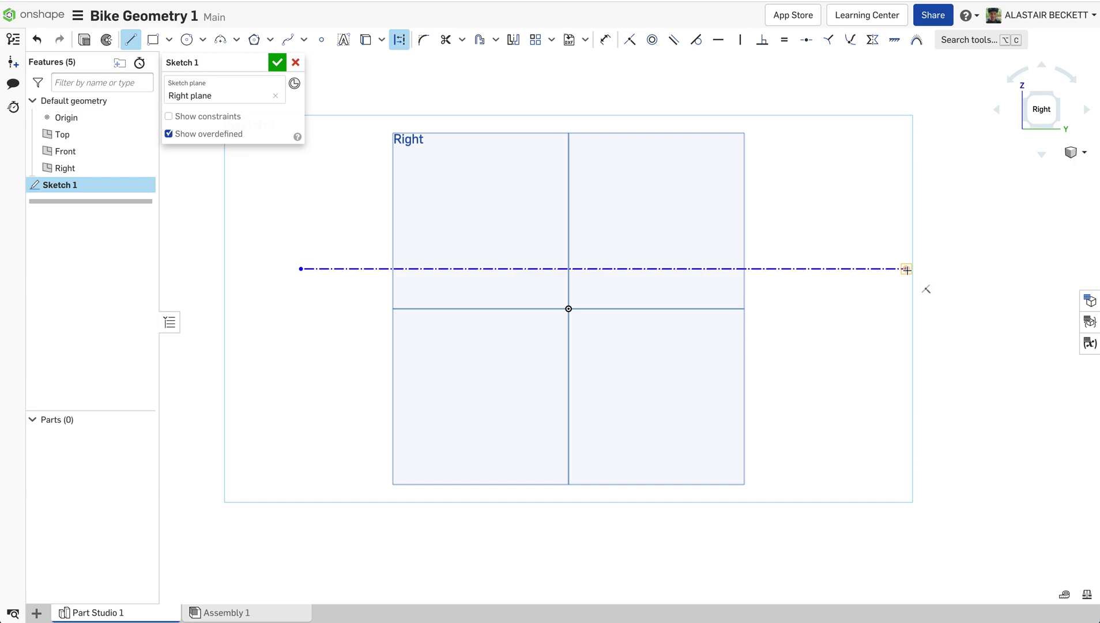
{"action": "left_click", "coordinate": [906, 268]}
{"action": "left_click", "coordinate": [854, 285]}
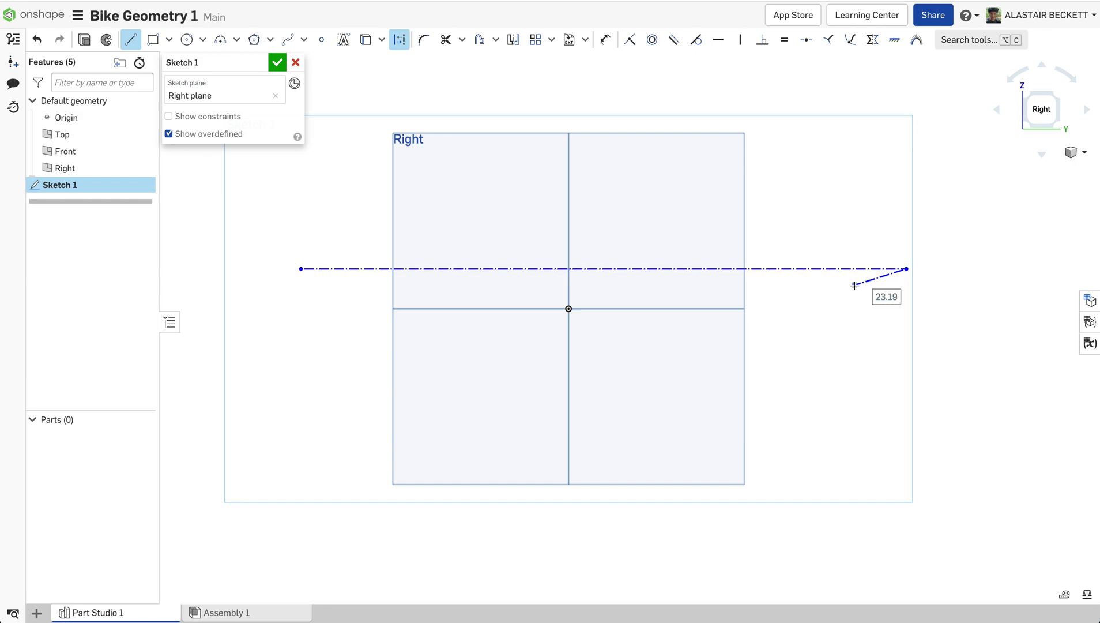
{"action": "scroll", "coordinate": [854, 285], "scroll_direction": "down", "scroll_amount": 5}
{"action": "scroll", "coordinate": [817, 207], "scroll_direction": "up", "scroll_amount": 4}
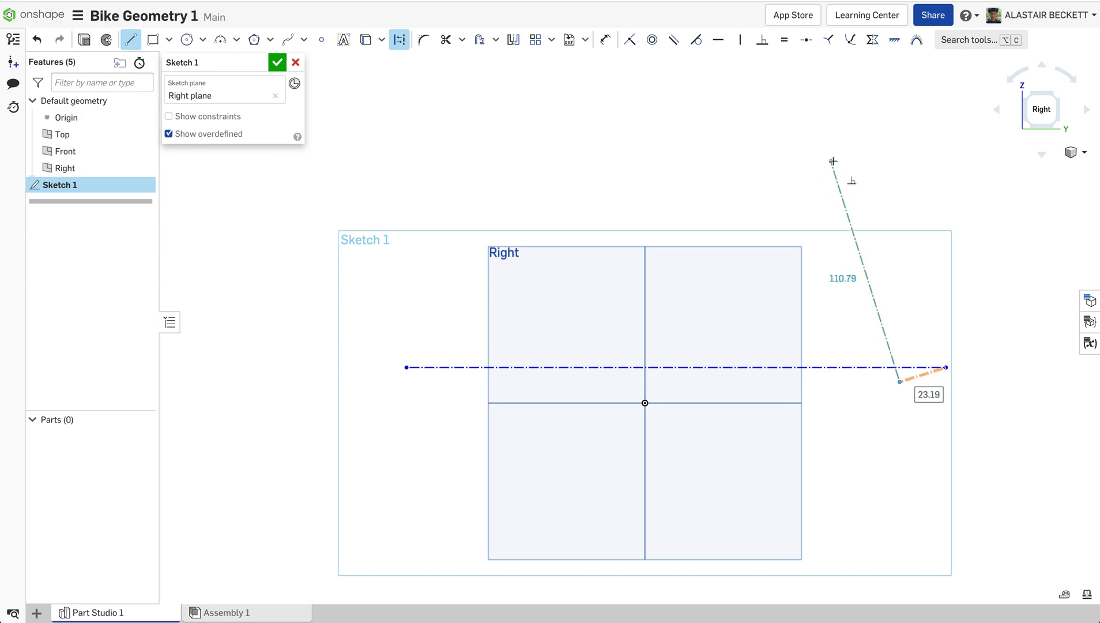
{"action": "left_click", "coordinate": [828, 151]}
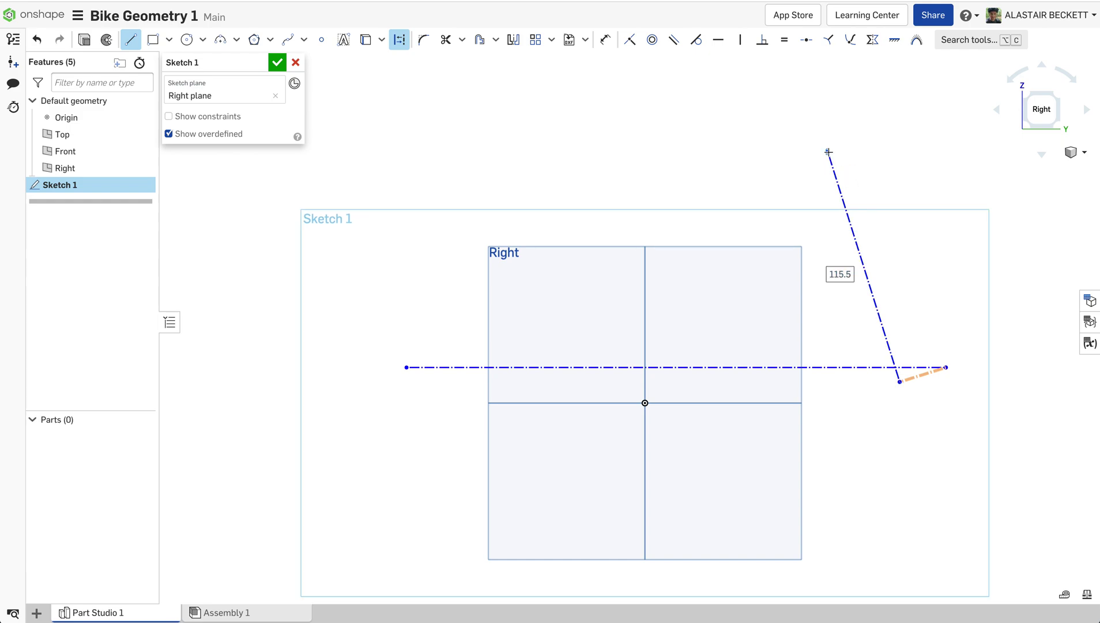
{"action": "key", "text": "Escape"}
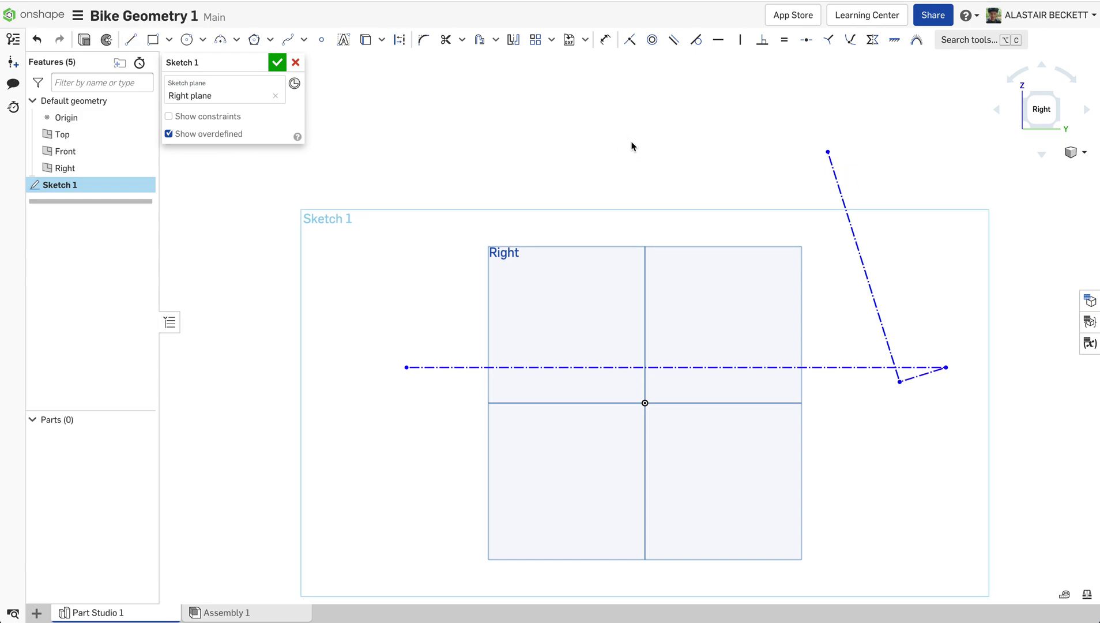
Dimension the short construction line at the horizontal line's end to 42 mm
{"action": "scroll", "coordinate": [631, 145], "scroll_direction": "down", "scroll_amount": 1}
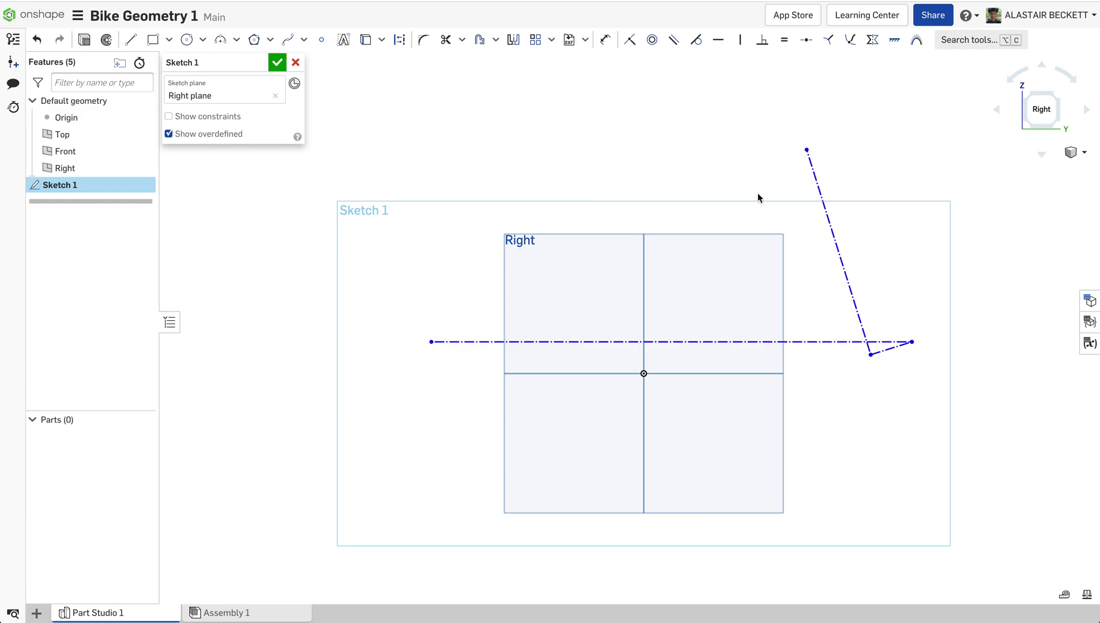
{"action": "left_click", "coordinate": [605, 41]}
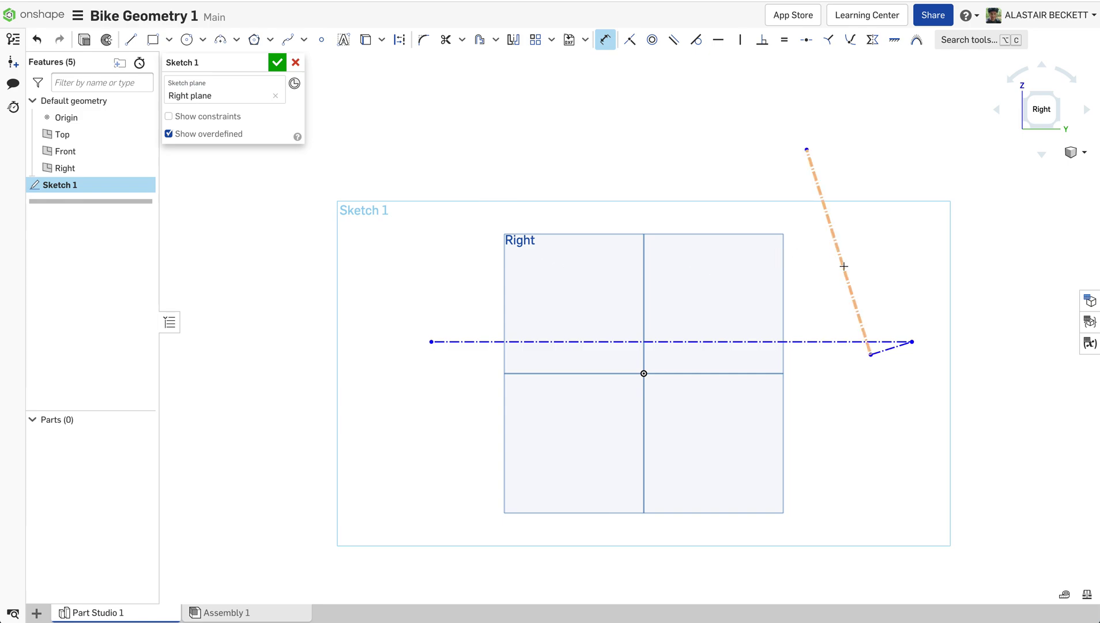
{"action": "key", "text": "d"}
{"action": "left_click", "coordinate": [890, 349]}
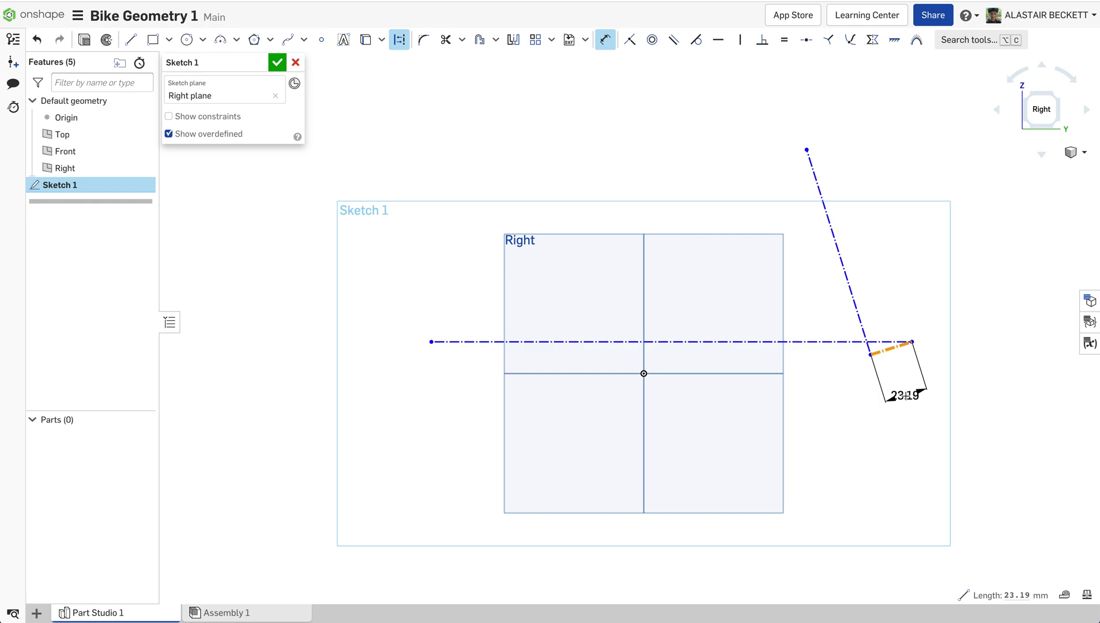
{"action": "left_click", "coordinate": [905, 396]}
{"action": "type", "text": "42"}
{"action": "key", "text": "Return"}
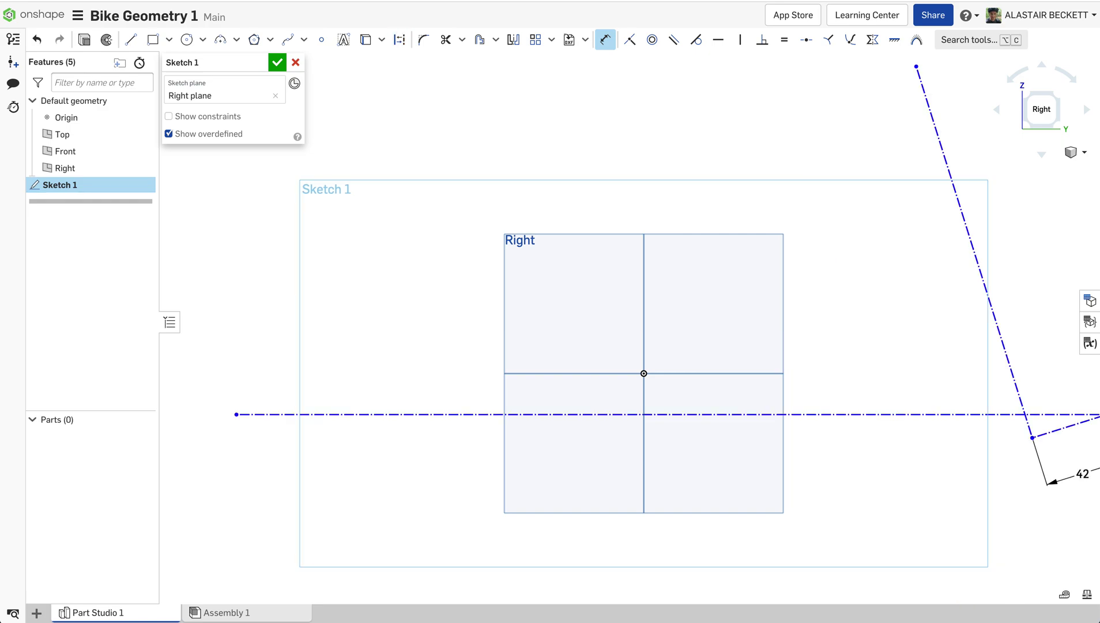
{"action": "scroll", "coordinate": [694, 334], "scroll_direction": "down", "scroll_amount": 5}
{"action": "scroll", "coordinate": [658, 326], "scroll_direction": "up", "scroll_amount": 1}
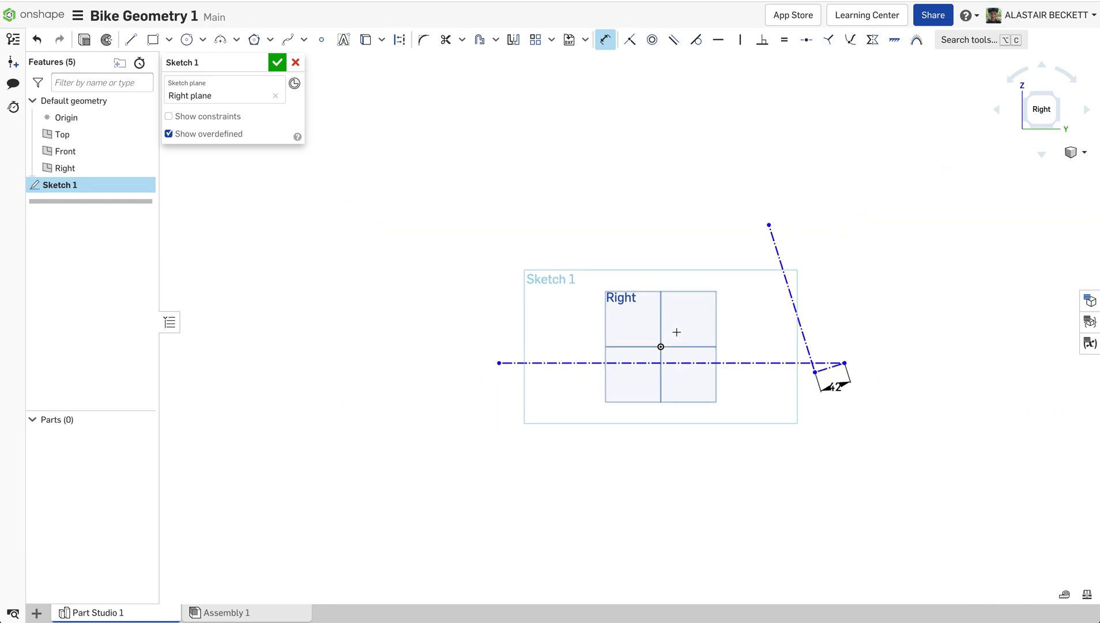
{"action": "key", "text": "Escape"}
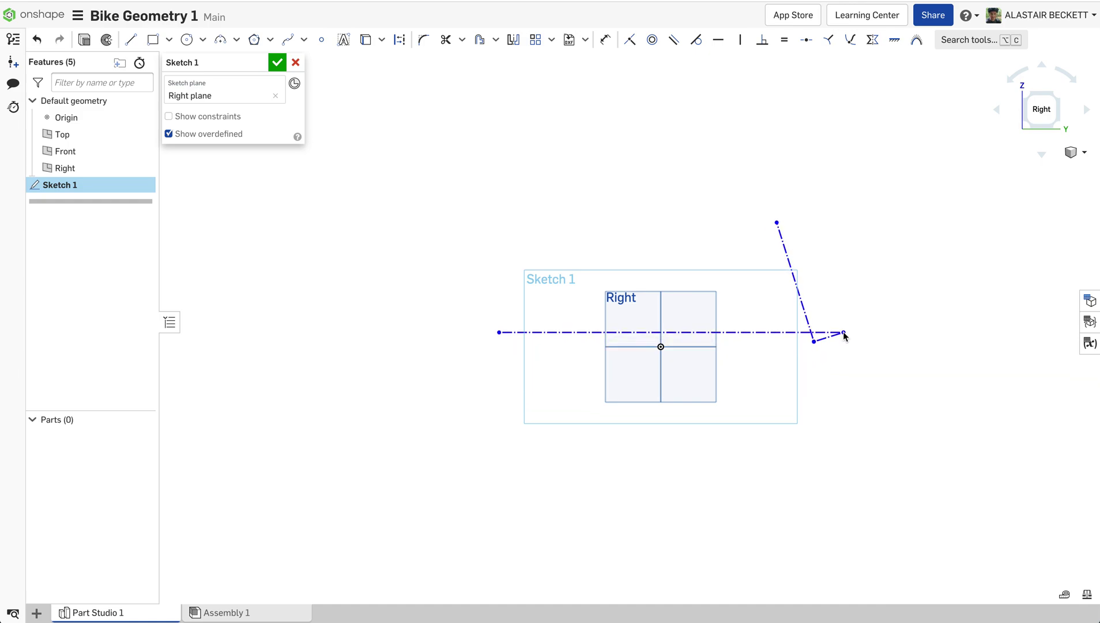
Dimension the long sloping construction line to 581 mm
{"action": "scroll", "coordinate": [662, 347], "scroll_direction": "up", "scroll_amount": 3}
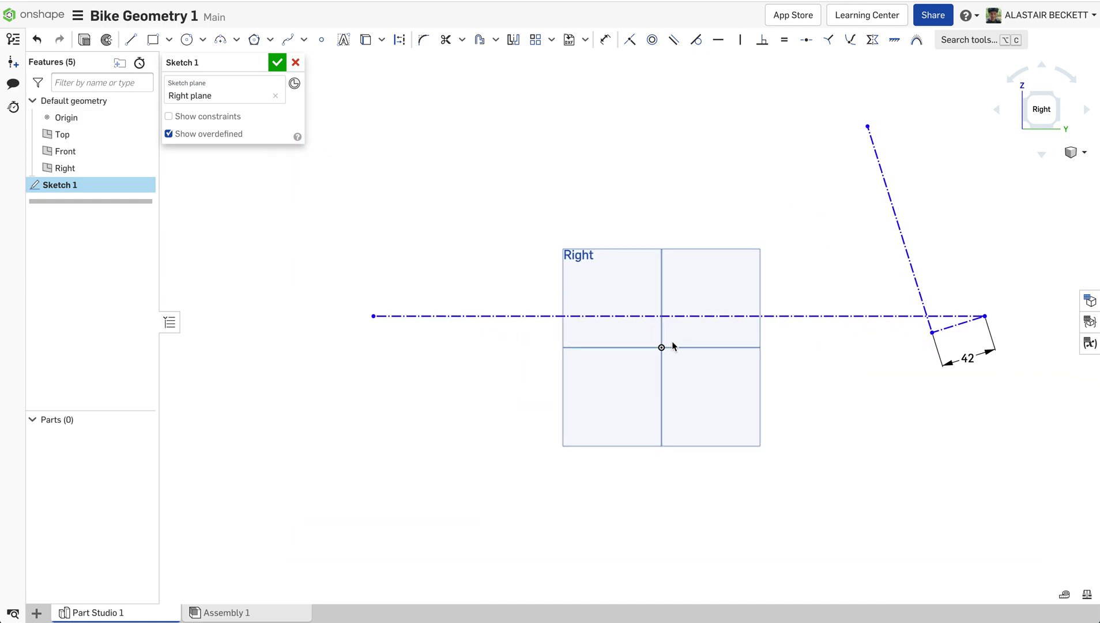
{"action": "scroll", "coordinate": [651, 348], "scroll_direction": "down", "scroll_amount": 2}
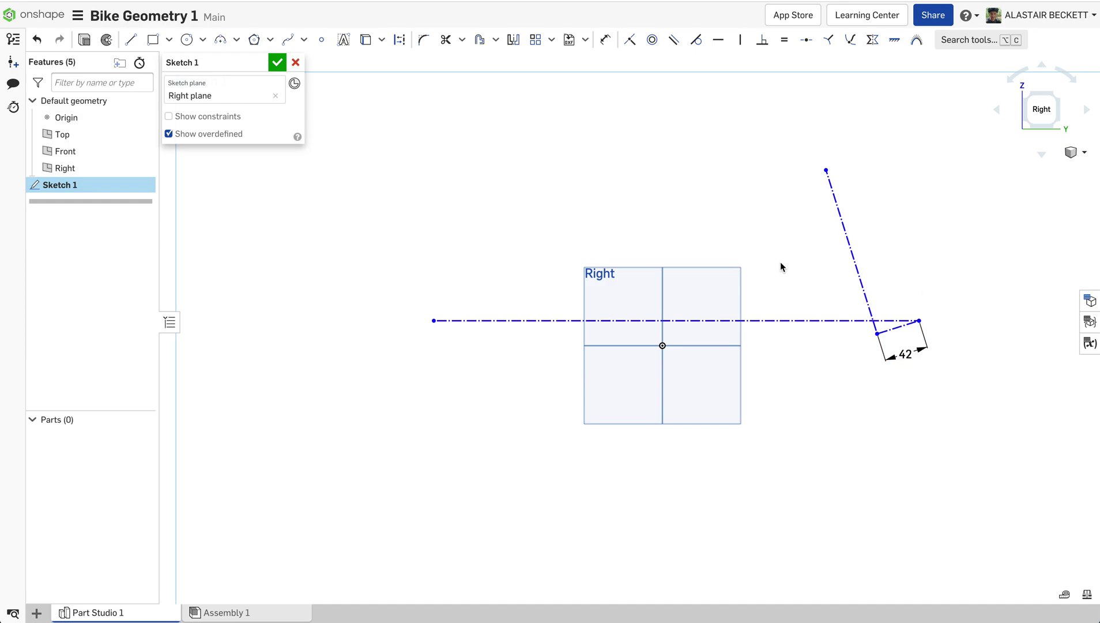
{"action": "scroll", "coordinate": [781, 264], "scroll_direction": "down", "scroll_amount": 1}
{"action": "left_click", "coordinate": [605, 39]}
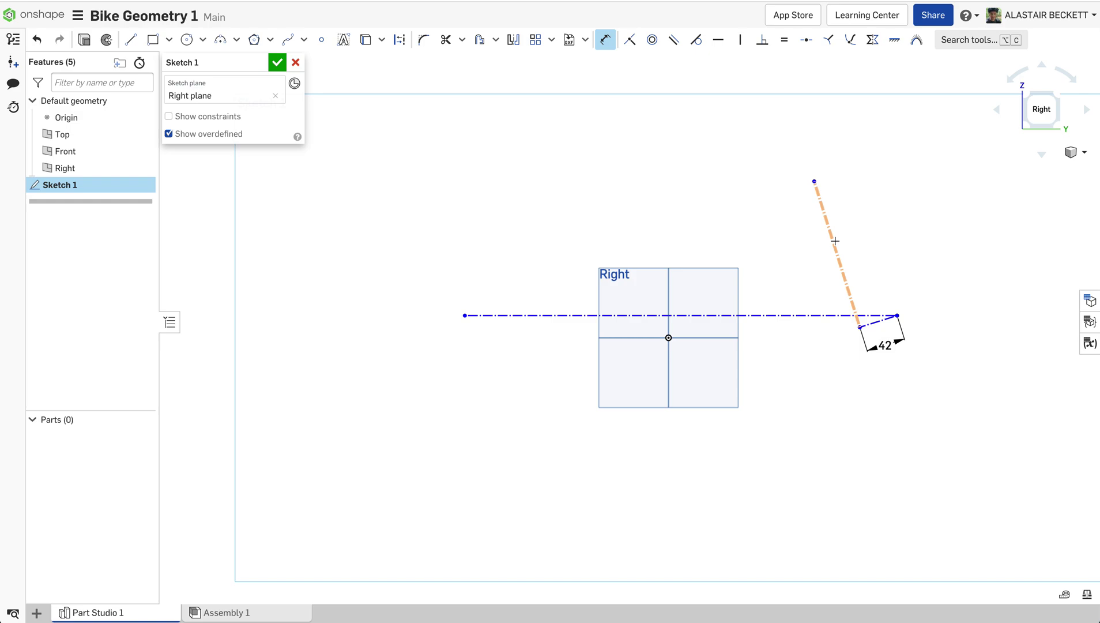
{"action": "left_click", "coordinate": [835, 241]}
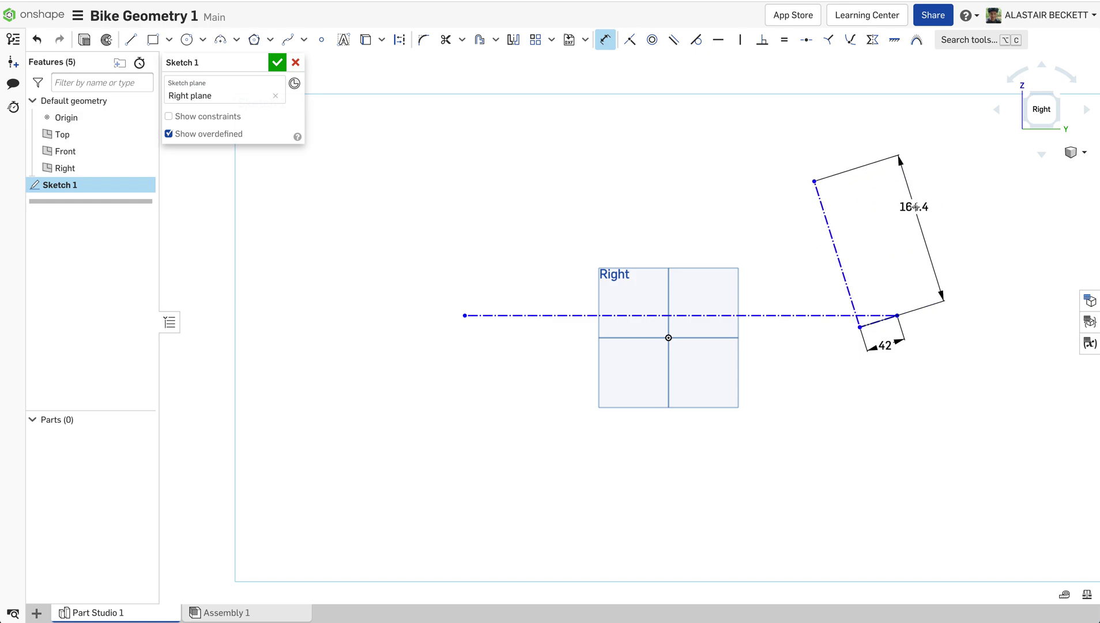
{"action": "left_click", "coordinate": [927, 200]}
{"action": "type", "text": "581"}
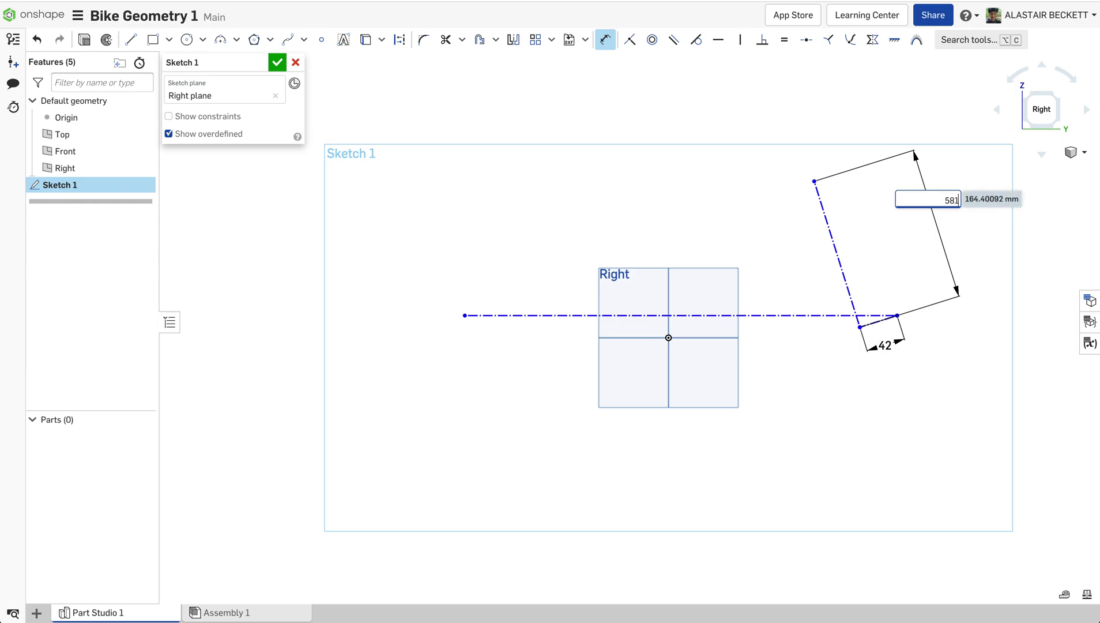
{"action": "key", "text": "Return"}
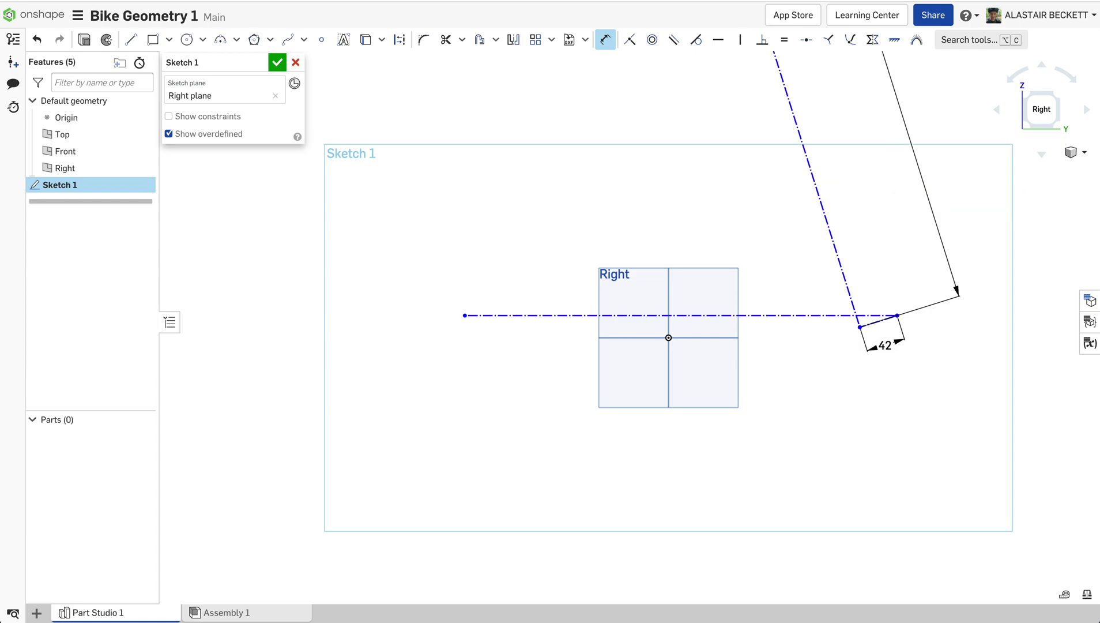
Lengthen the horizontal construction line by moving its endpoint shared with the 42 mm line farther from the origin
{"action": "scroll", "coordinate": [820, 324], "scroll_direction": "down", "scroll_amount": 5}
{"action": "scroll", "coordinate": [838, 277], "scroll_direction": "up", "scroll_amount": 2}
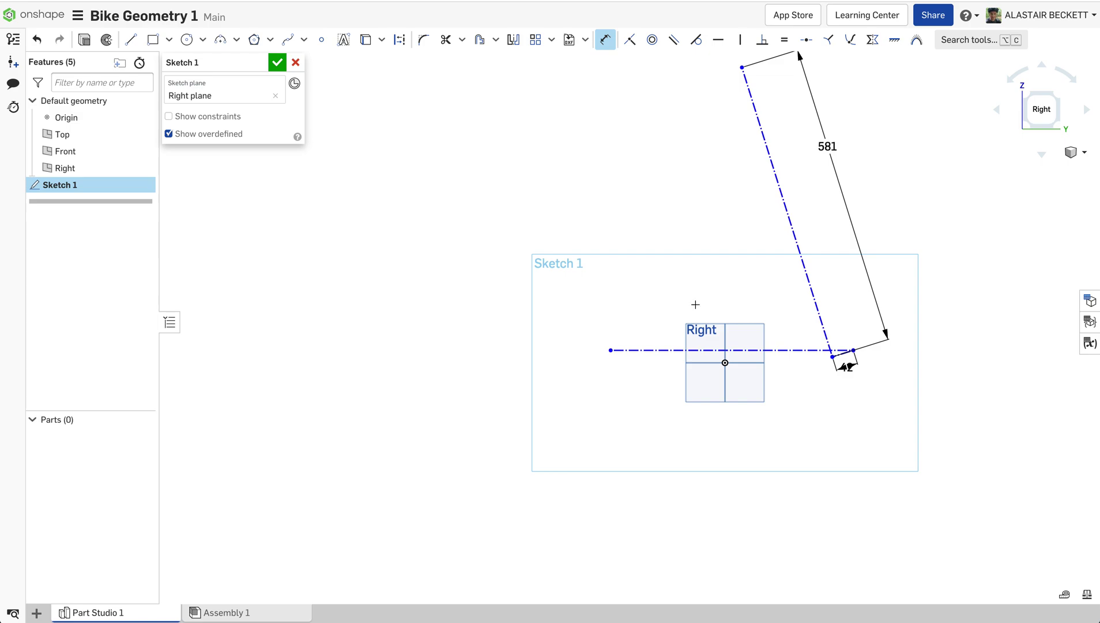
{"action": "scroll", "coordinate": [686, 309], "scroll_direction": "down", "scroll_amount": 1}
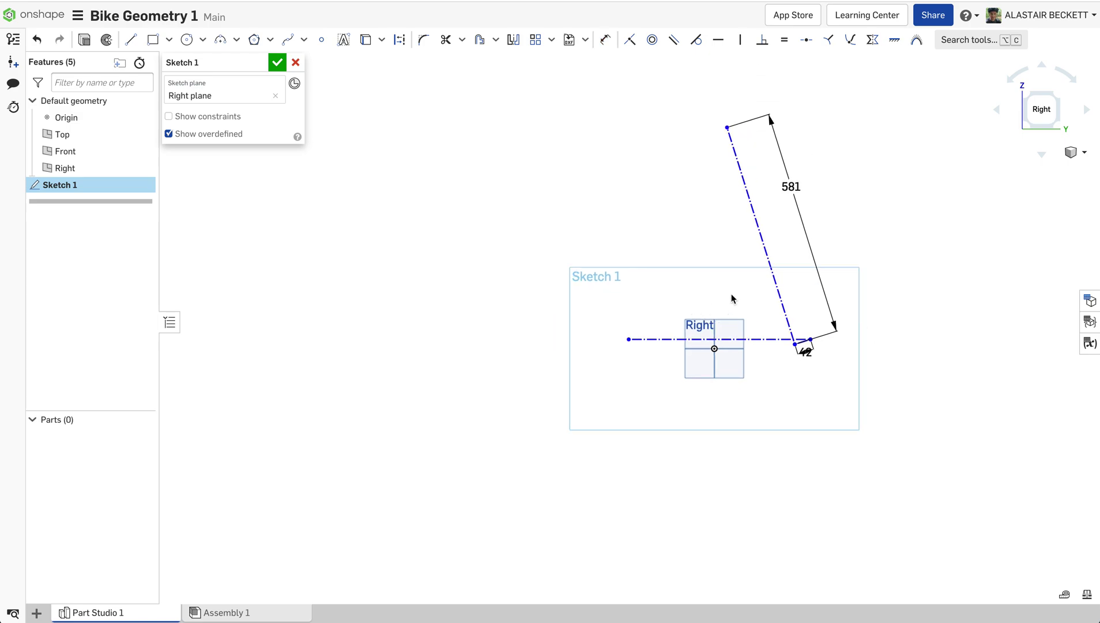
{"action": "mouse_move", "coordinate": [810, 340]}
{"action": "left_mouse_down"}
{"action": "mouse_move", "coordinate": [849, 347]}
{"action": "mouse_move", "coordinate": [861, 337]}
{"action": "left_mouse_up"}
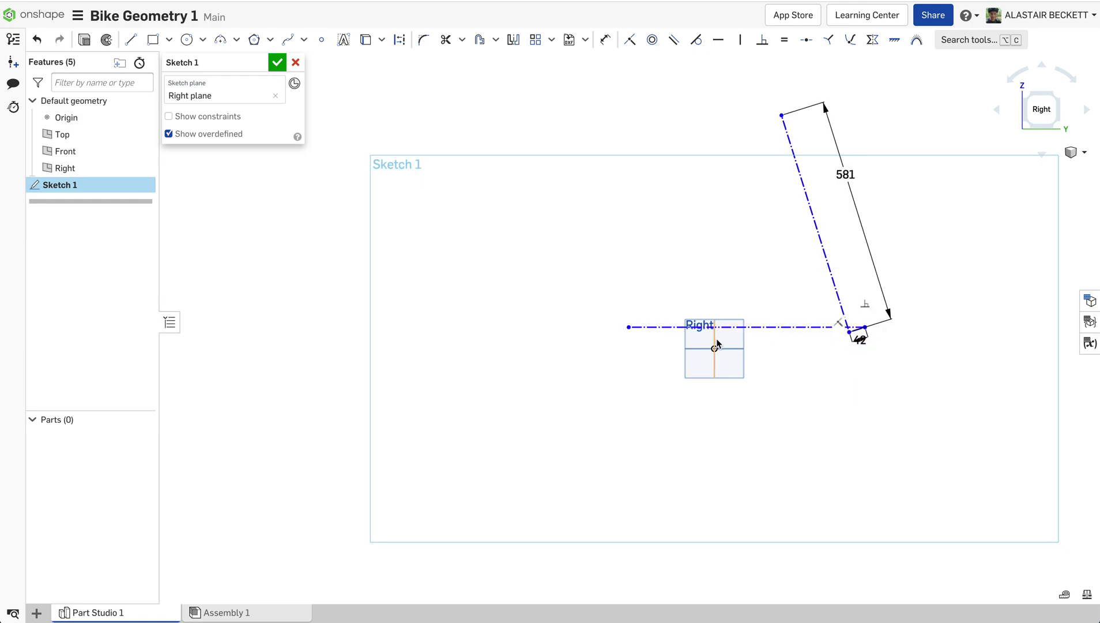
{"action": "scroll", "coordinate": [676, 332], "scroll_direction": "down", "scroll_amount": 1}
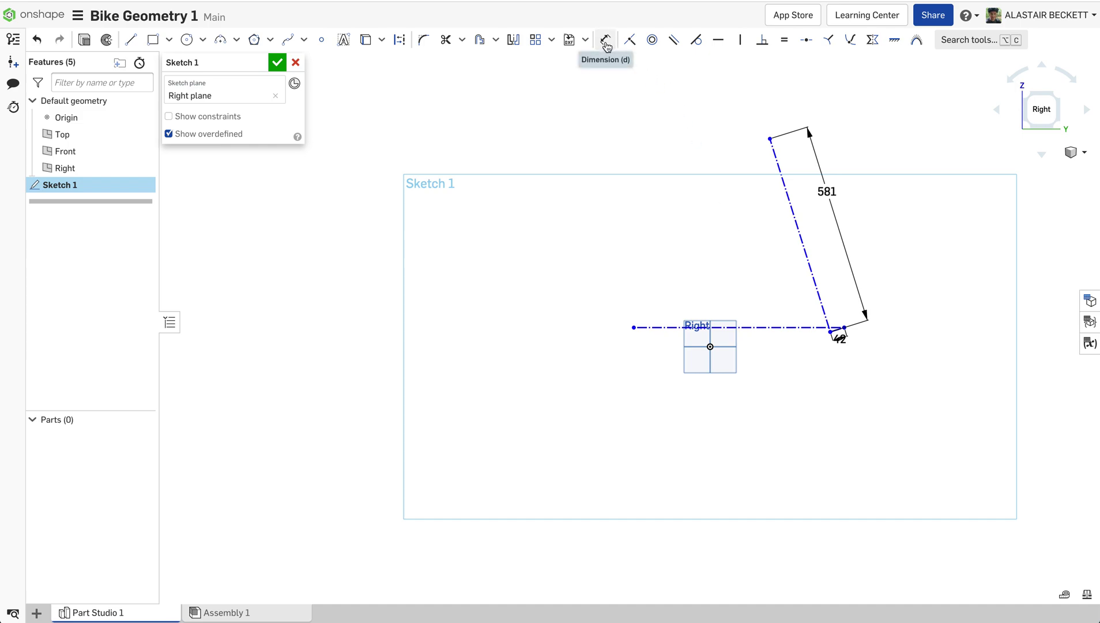
Dimension the angle between the long sloping construction line and the horizontal construction line to 64°
{"action": "left_click", "coordinate": [605, 40]}
{"action": "left_click", "coordinate": [821, 310]}
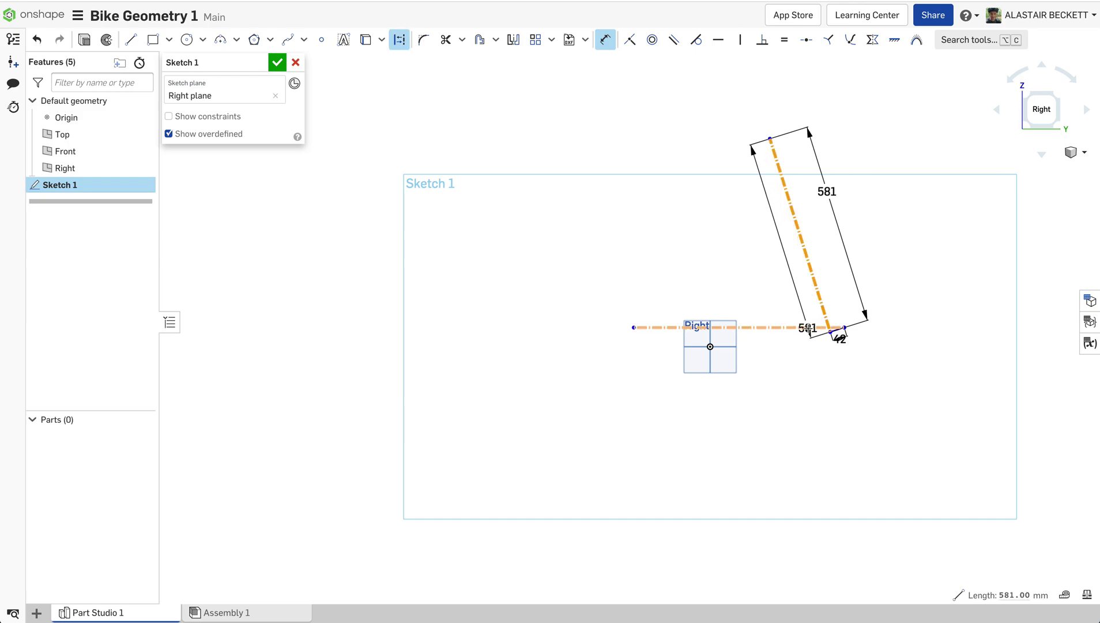
{"action": "left_click", "coordinate": [821, 327]}
{"action": "left_click", "coordinate": [794, 303]}
{"action": "type", "text": "64"}
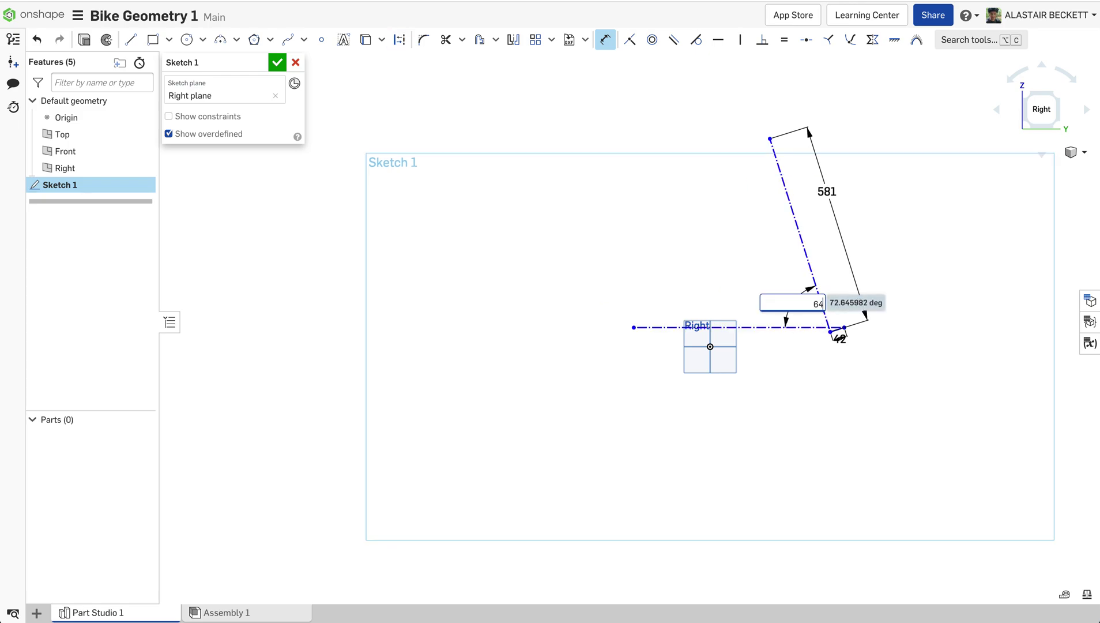
{"action": "key", "text": "Return"}
{"action": "scroll", "coordinate": [761, 337], "scroll_direction": "down", "scroll_amount": 1}
{"action": "key", "text": "Escape"}
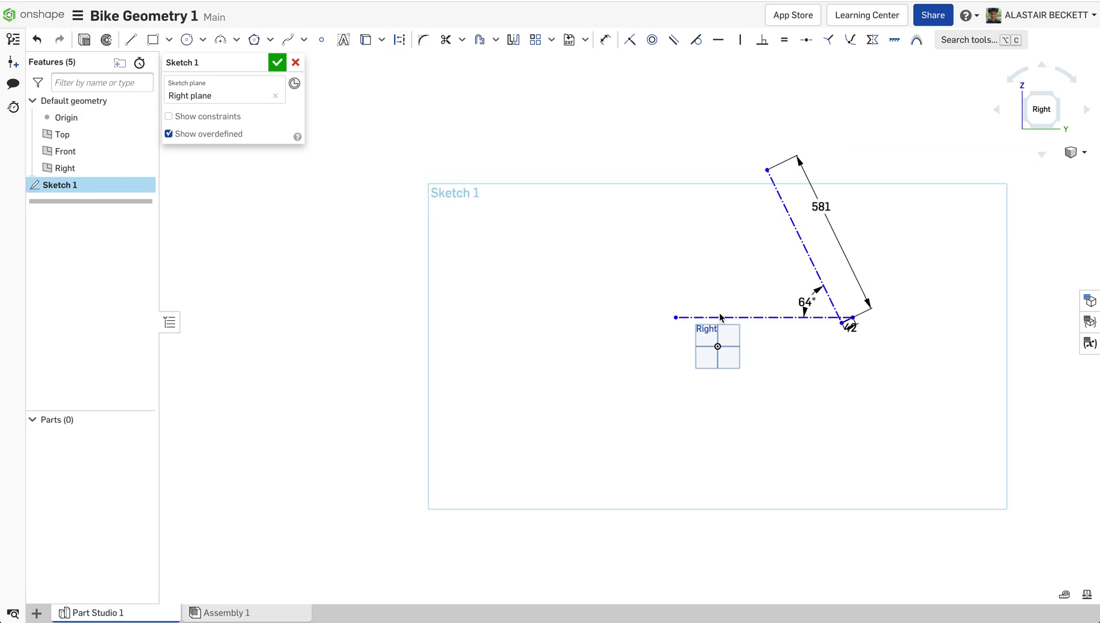
Sketch a construction line about 29 mm long from the 581 mm line's upper end, continuing in the same direction
{"action": "left_click", "coordinate": [130, 40]}
{"action": "left_click", "coordinate": [399, 39]}
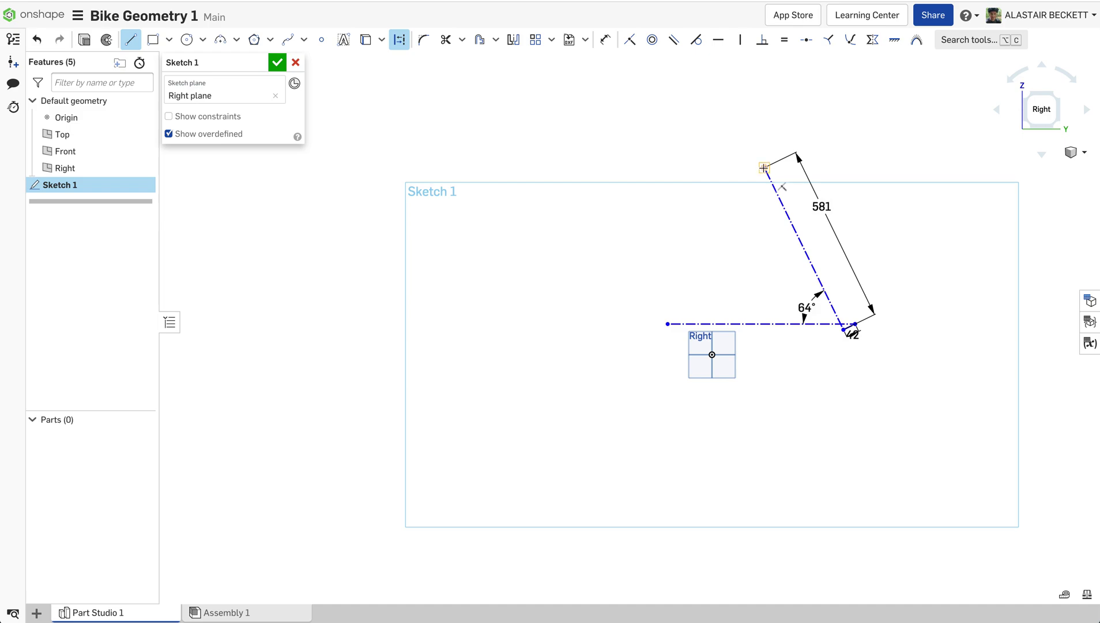
{"action": "scroll", "coordinate": [763, 168], "scroll_direction": "up", "scroll_amount": 5}
{"action": "left_click", "coordinate": [766, 168]}
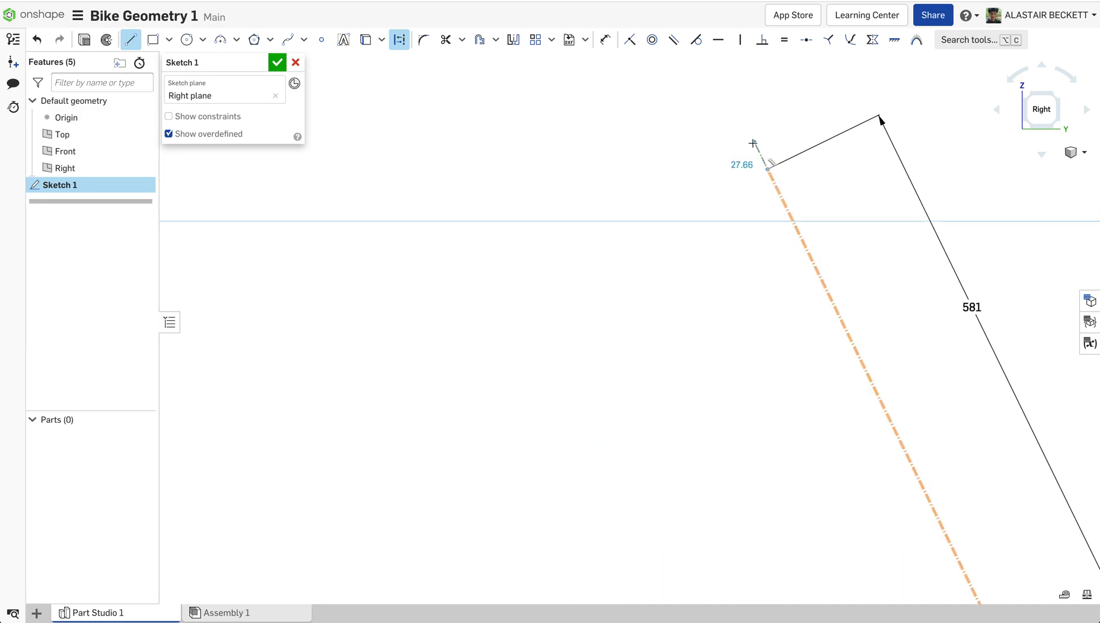
{"action": "left_click", "coordinate": [753, 141]}
{"action": "key", "text": "Escape"}
Dimension the short construction line at the upper end of the 581 mm line to 3 mm
{"action": "left_click", "coordinate": [605, 39]}
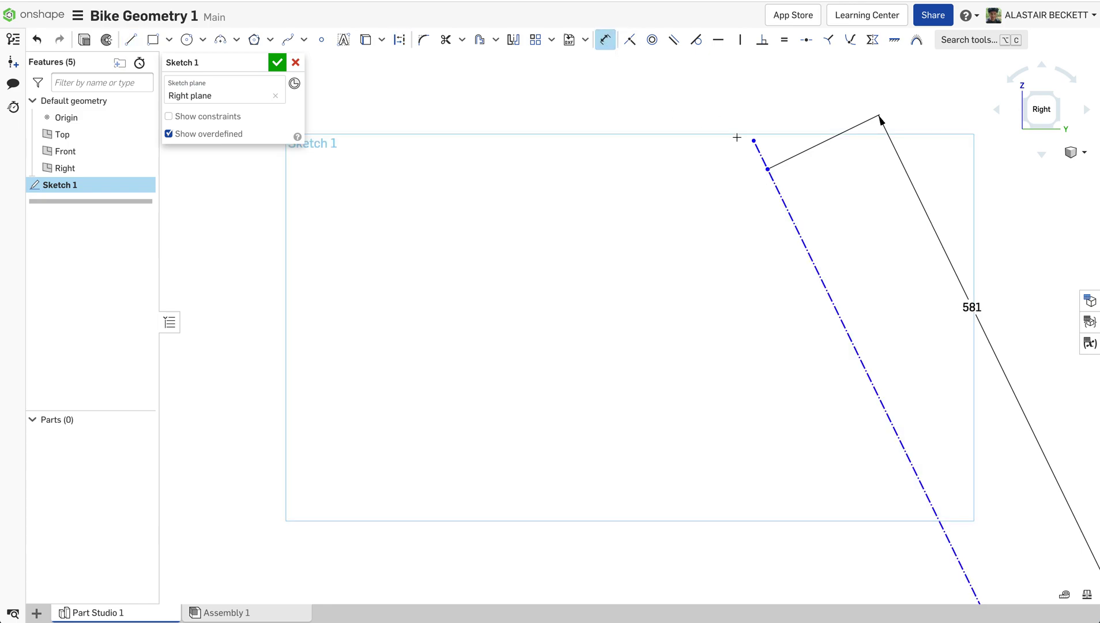
{"action": "left_click", "coordinate": [761, 155]}
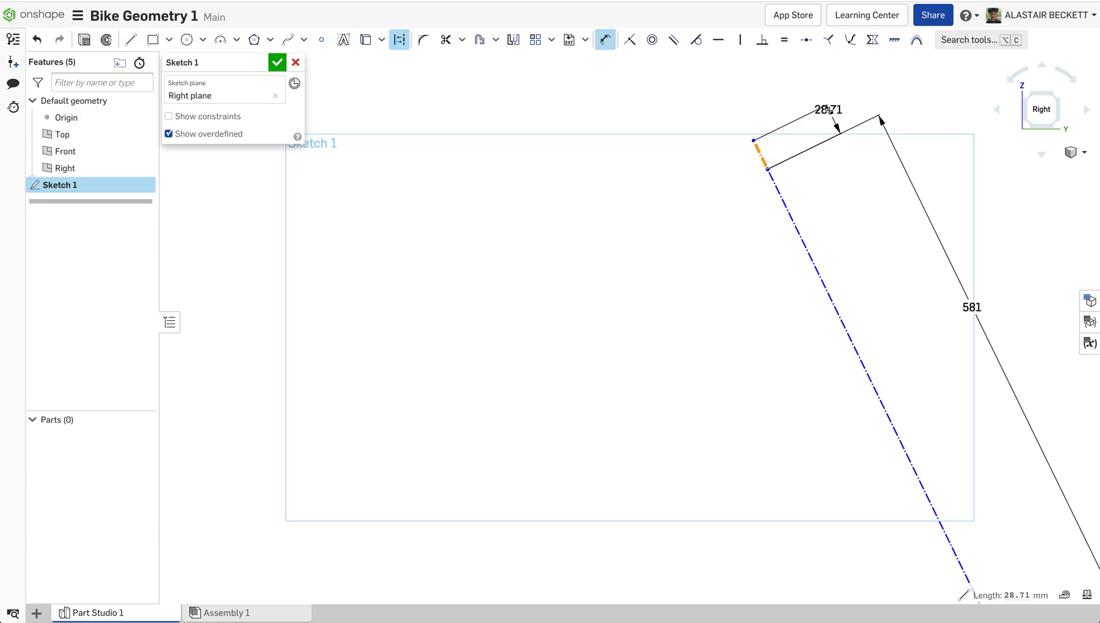
{"action": "left_click", "coordinate": [832, 109]}
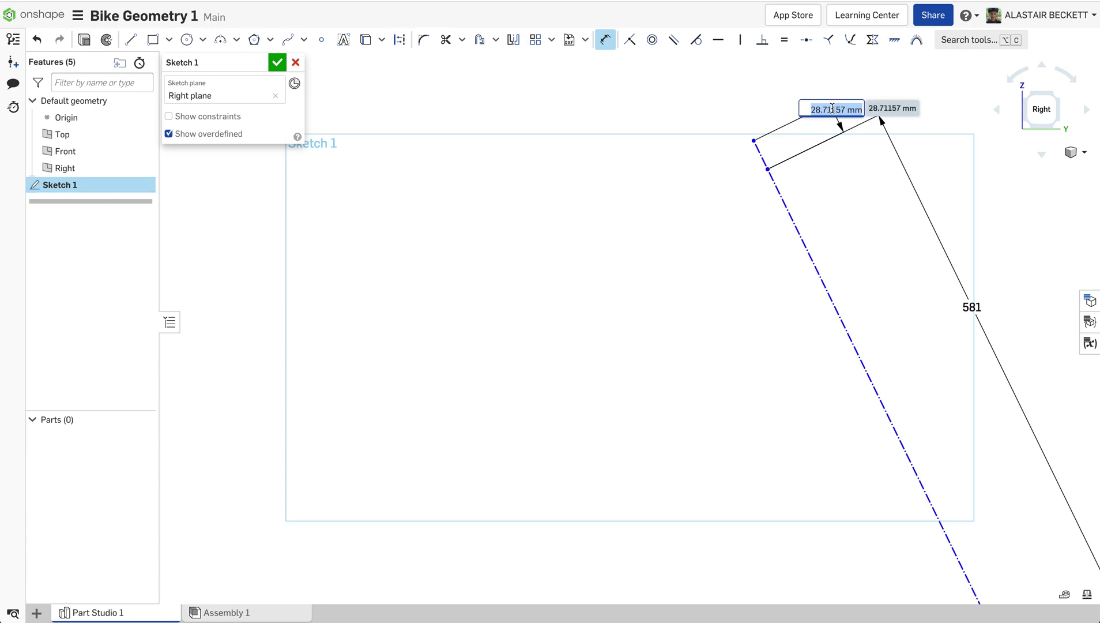
{"action": "type", "text": "3"}
{"action": "key", "text": "Return"}
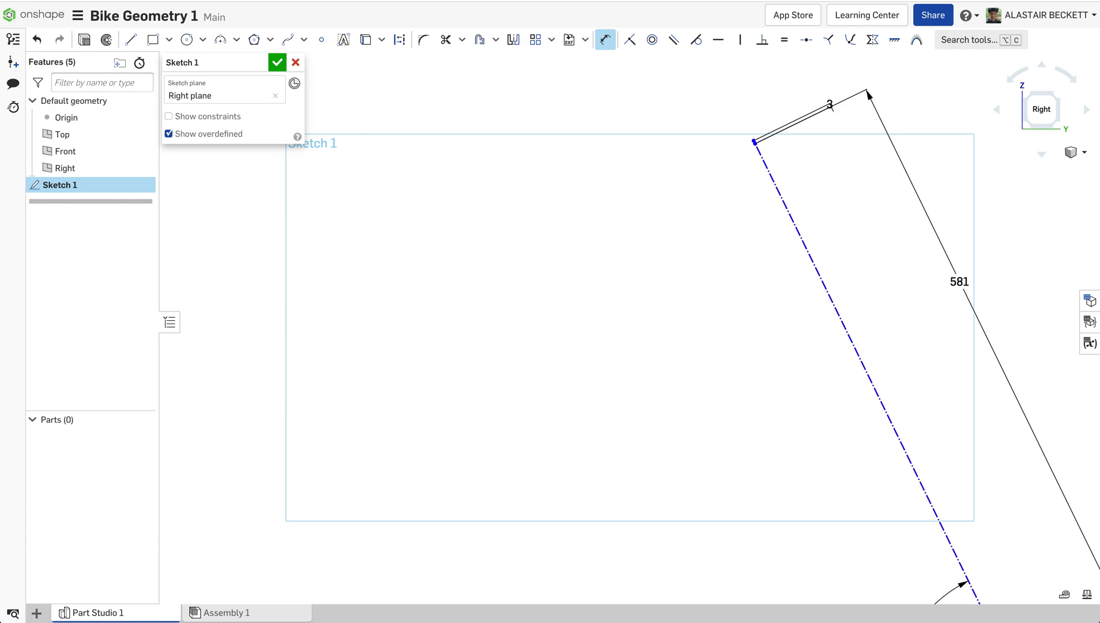
{"action": "scroll", "coordinate": [716, 216], "scroll_direction": "down", "scroll_amount": 3}
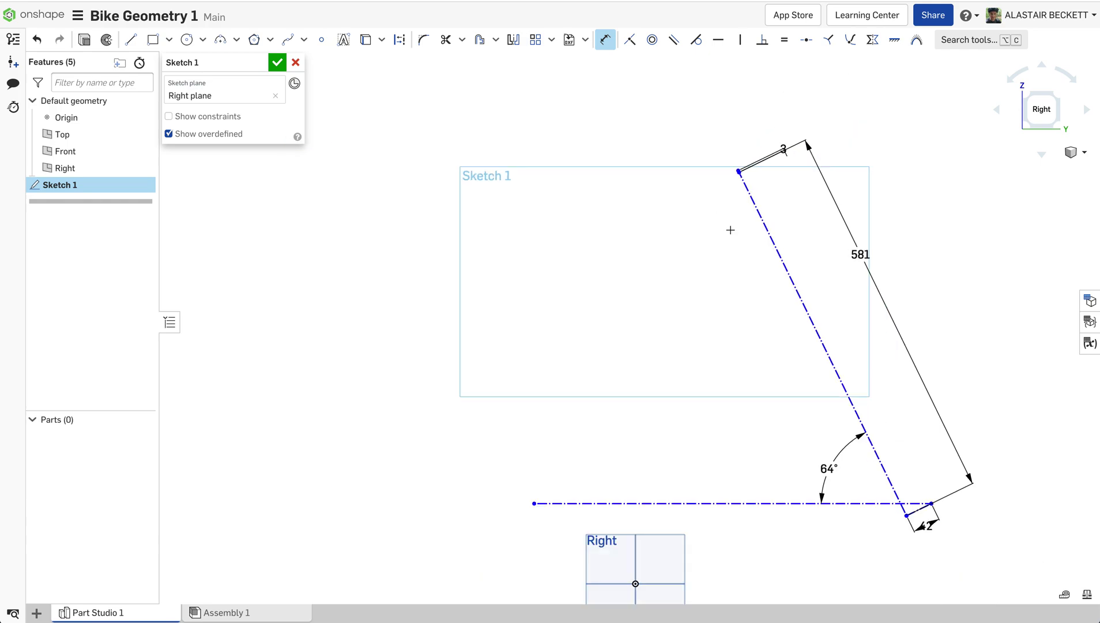
{"action": "scroll", "coordinate": [730, 230], "scroll_direction": "down", "scroll_amount": 2}
{"action": "key", "text": "Escape"}
{"action": "scroll", "coordinate": [744, 205], "scroll_direction": "up", "scroll_amount": 3}
{"action": "scroll", "coordinate": [736, 195], "scroll_direction": "down", "scroll_amount": 1}
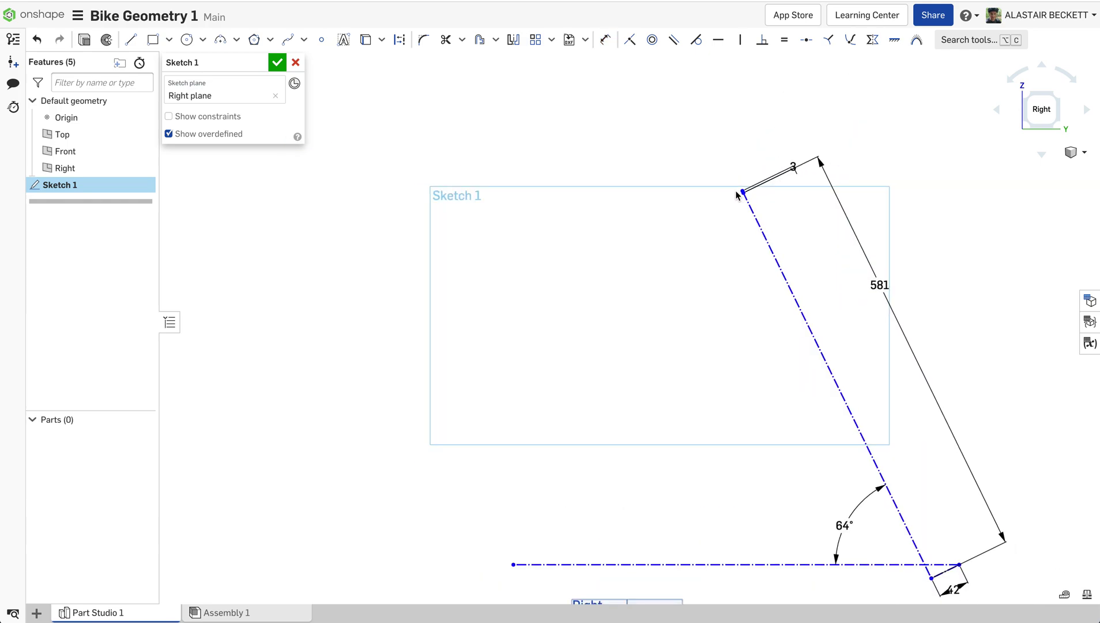
{"action": "left_click", "coordinate": [130, 39]}
{"action": "left_click", "coordinate": [605, 39]}
{"action": "scroll", "coordinate": [736, 196], "scroll_direction": "up", "scroll_amount": 5}
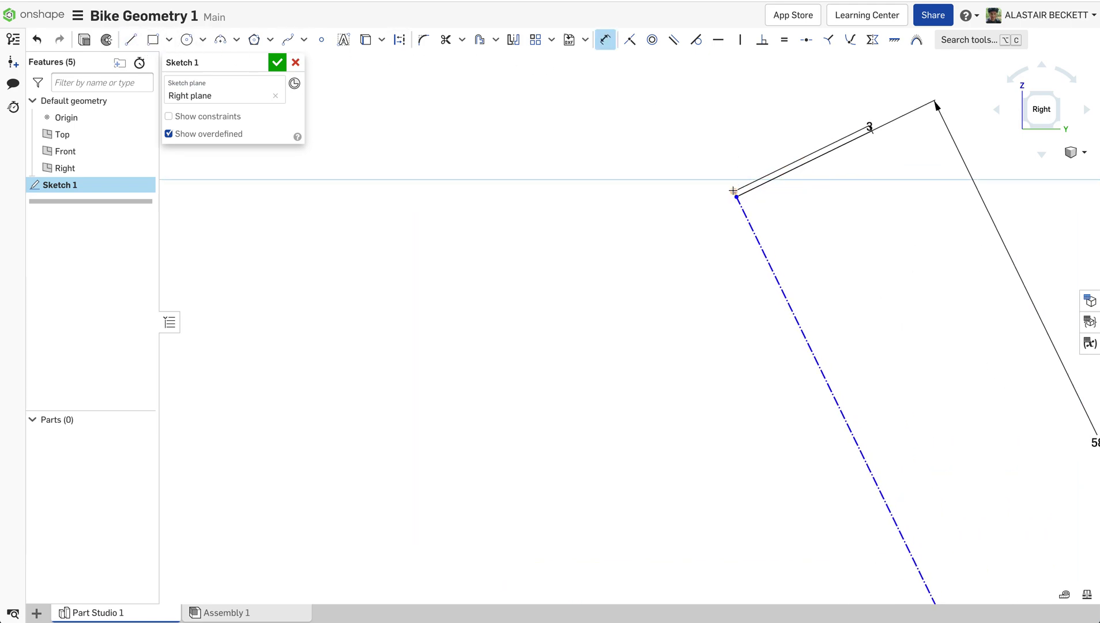
{"action": "scroll", "coordinate": [733, 191], "scroll_direction": "down", "scroll_amount": 3}
{"action": "scroll", "coordinate": [743, 197], "scroll_direction": "up", "scroll_amount": 3}
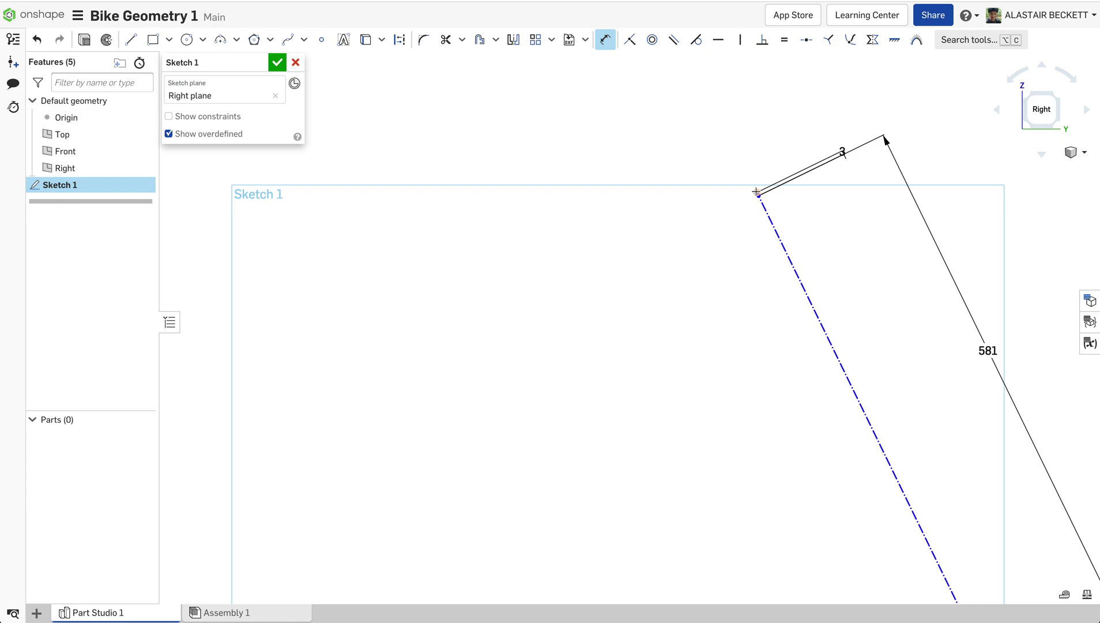
{"action": "left_click", "coordinate": [756, 191]}
Sketch a 120 mm construction line from the upper end of the 3 mm line, continuing along the same slope
{"action": "left_click", "coordinate": [130, 40]}
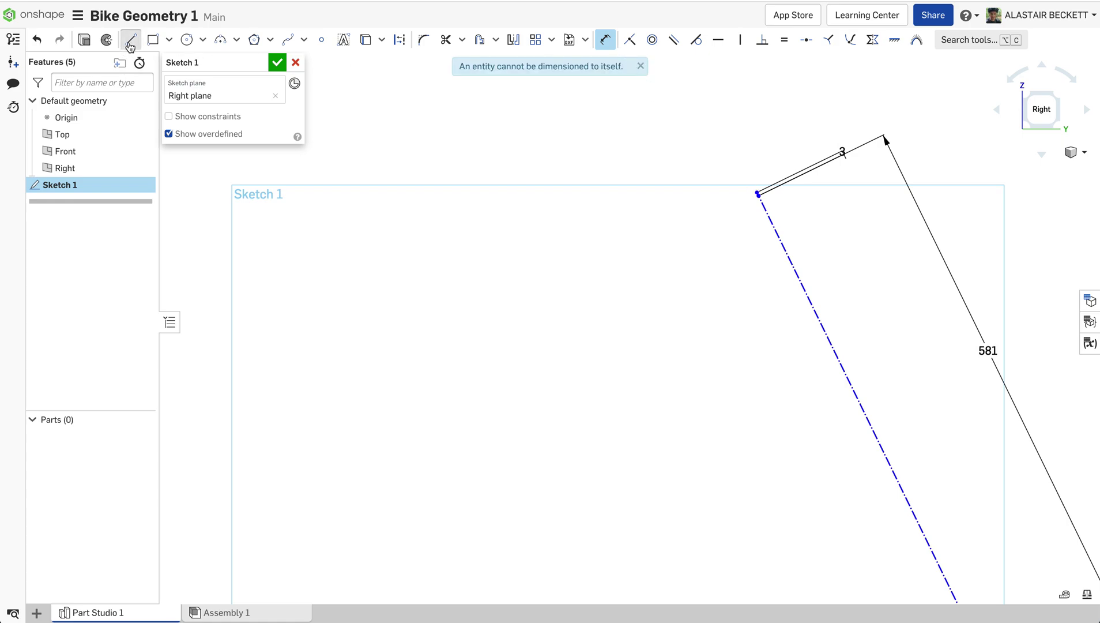
{"action": "left_click", "coordinate": [757, 192]}
{"action": "scroll", "coordinate": [741, 165], "scroll_direction": "up", "scroll_amount": 5}
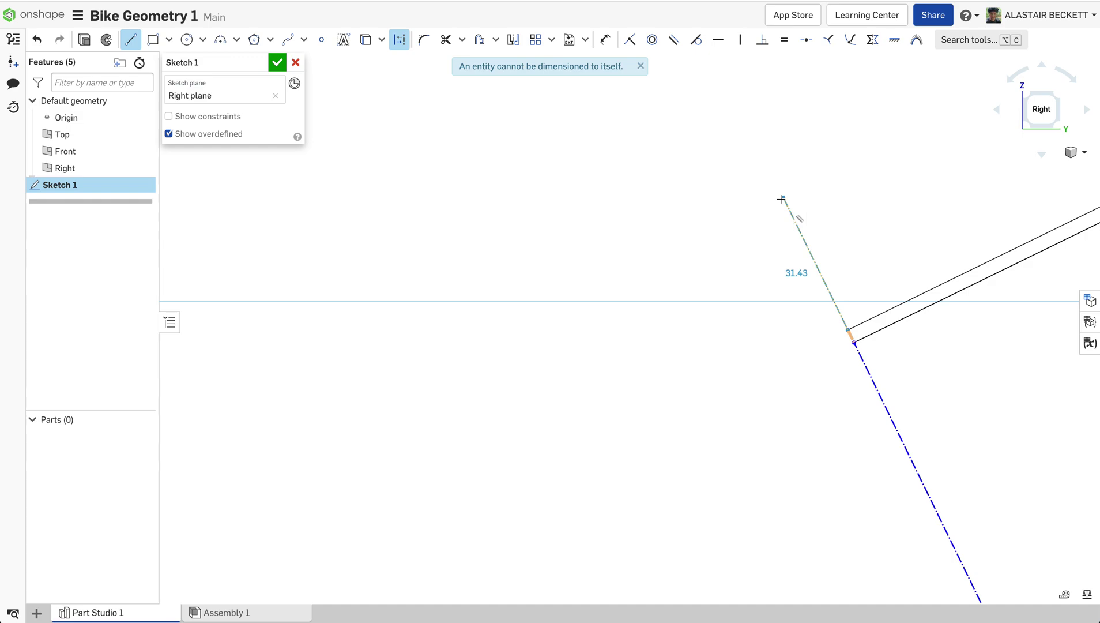
{"action": "left_click", "coordinate": [775, 187]}
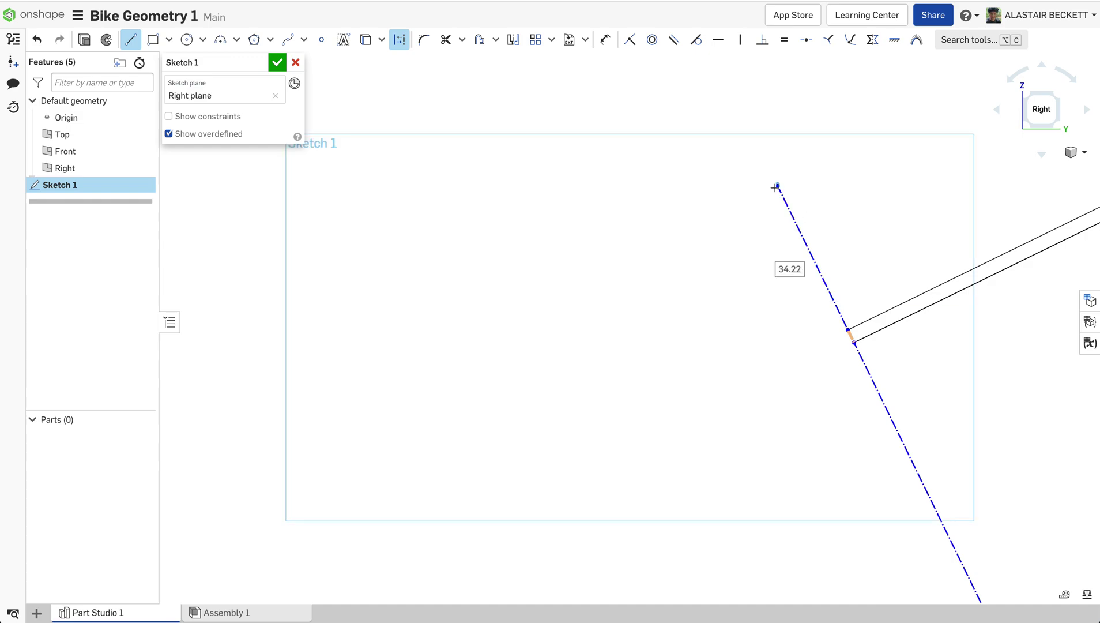
{"action": "type", "text": "120"}
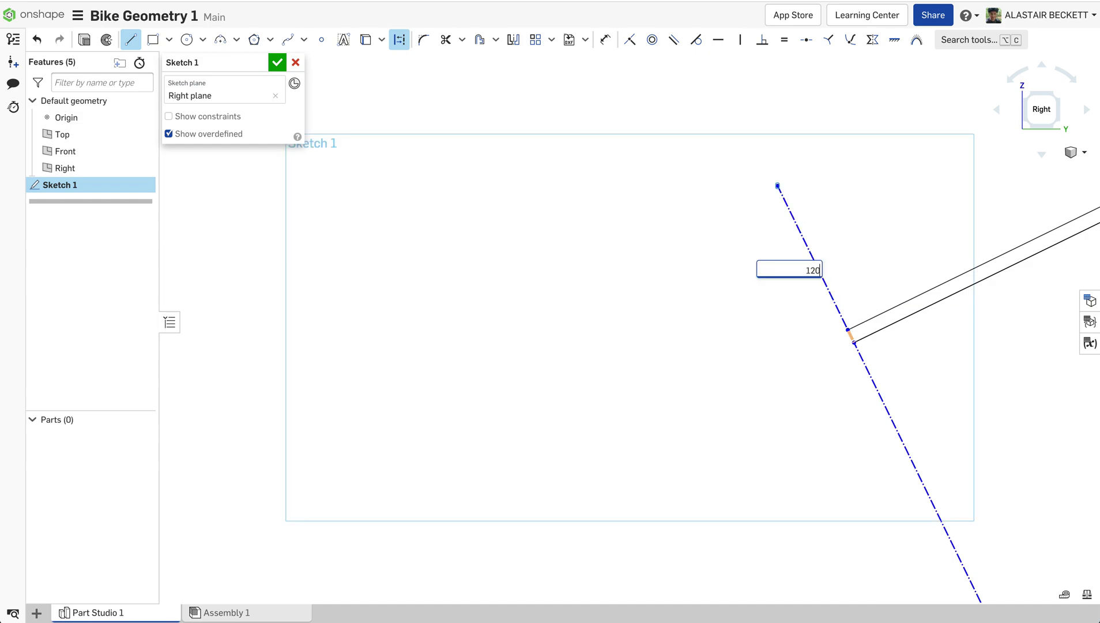
{"action": "key", "text": "Return"}
{"action": "scroll", "coordinate": [696, 208], "scroll_direction": "down", "scroll_amount": 5}
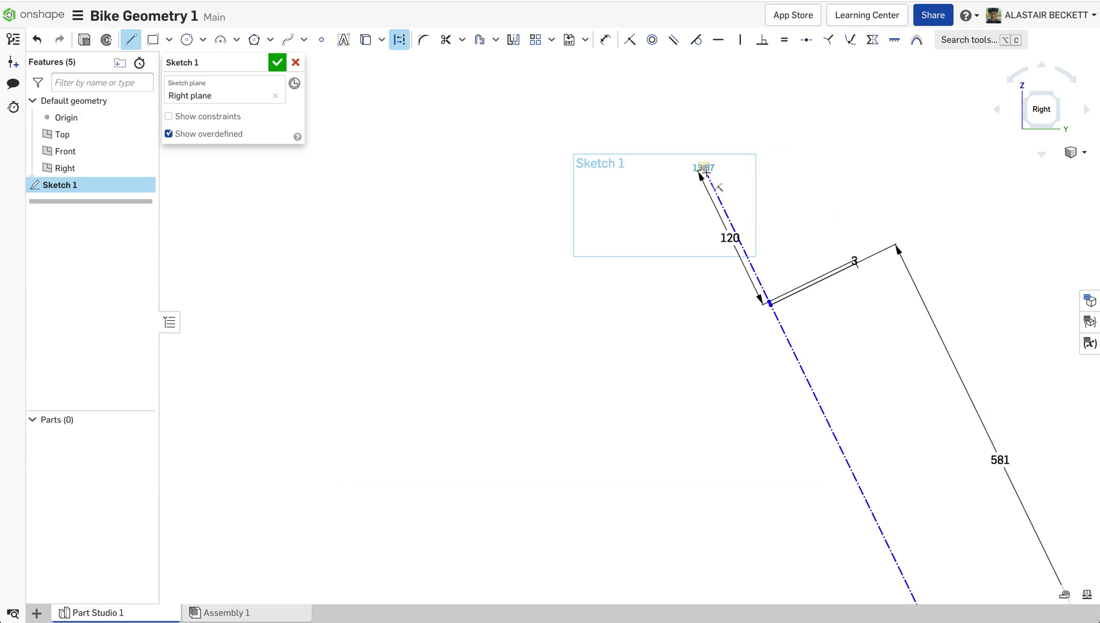
{"action": "scroll", "coordinate": [696, 208], "scroll_direction": "down", "scroll_amount": 3}
{"action": "key", "text": "Escape"}
{"action": "scroll", "coordinate": [726, 224], "scroll_direction": "up", "scroll_amount": 1}
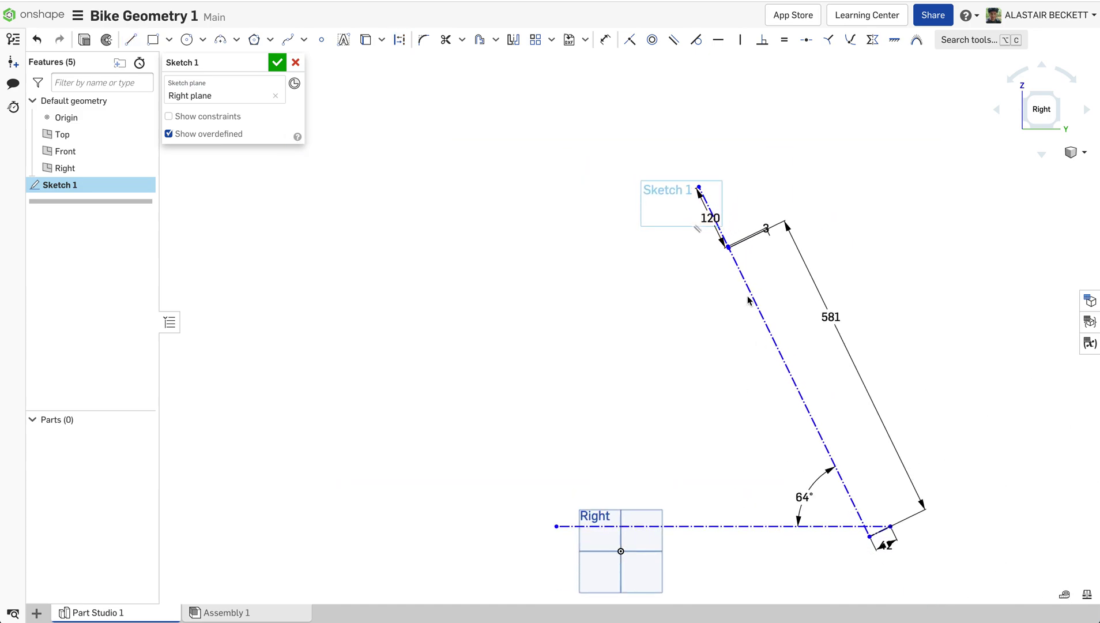
Lengthen the horizontal construction line by moving its free end farther from the origin in the -Y direction
{"action": "scroll", "coordinate": [734, 269], "scroll_direction": "up", "scroll_amount": 3}
{"action": "scroll", "coordinate": [730, 242], "scroll_direction": "up", "scroll_amount": 4}
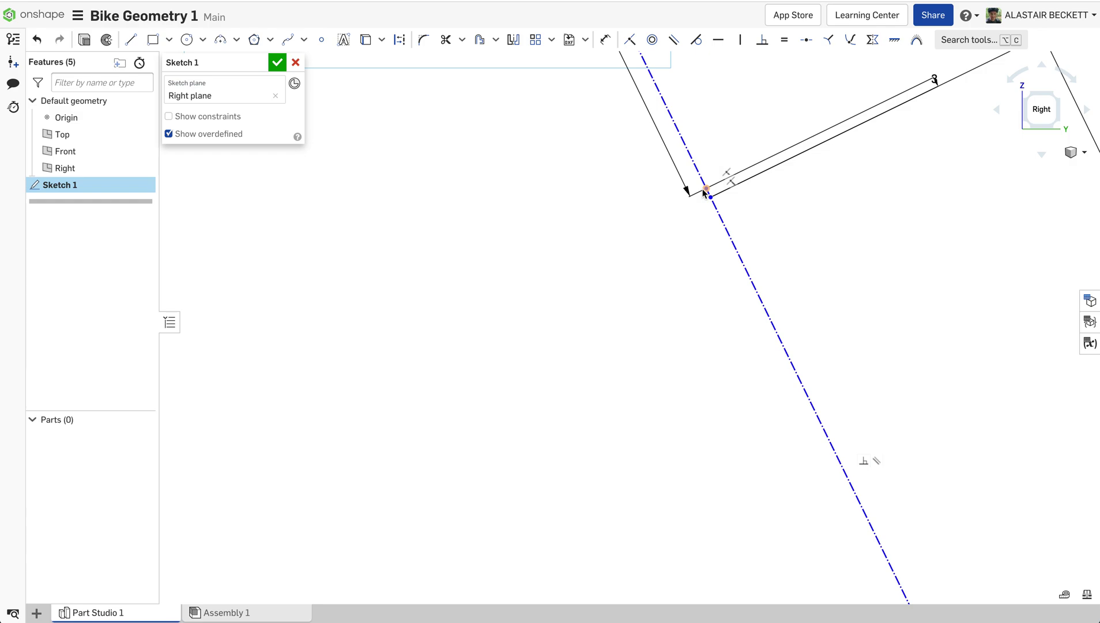
{"action": "scroll", "coordinate": [652, 246], "scroll_direction": "down", "scroll_amount": 5}
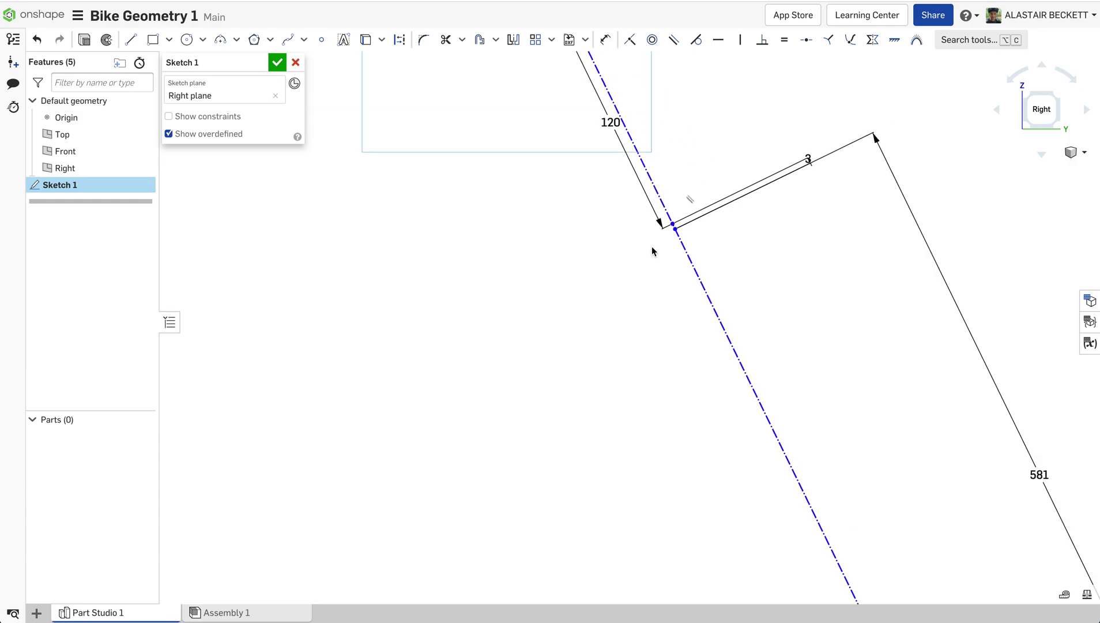
{"action": "scroll", "coordinate": [664, 211], "scroll_direction": "down", "scroll_amount": 5}
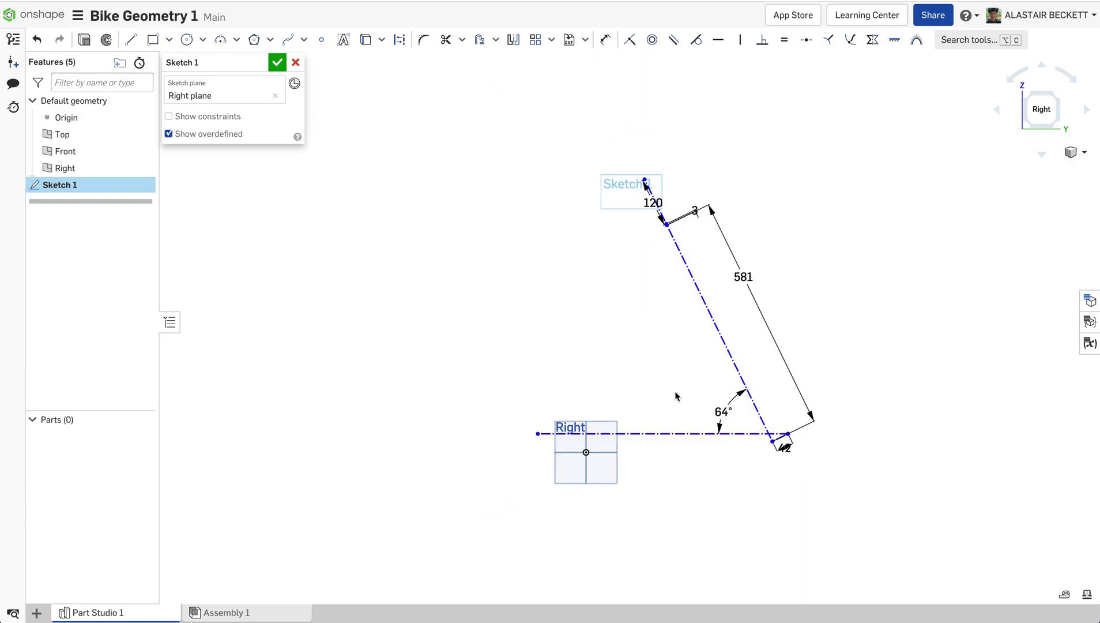
{"action": "left_click_drag", "start_coordinate": [537, 433], "coordinate": [367, 415]}
{"action": "scroll", "coordinate": [693, 246], "scroll_direction": "up", "scroll_amount": 1}
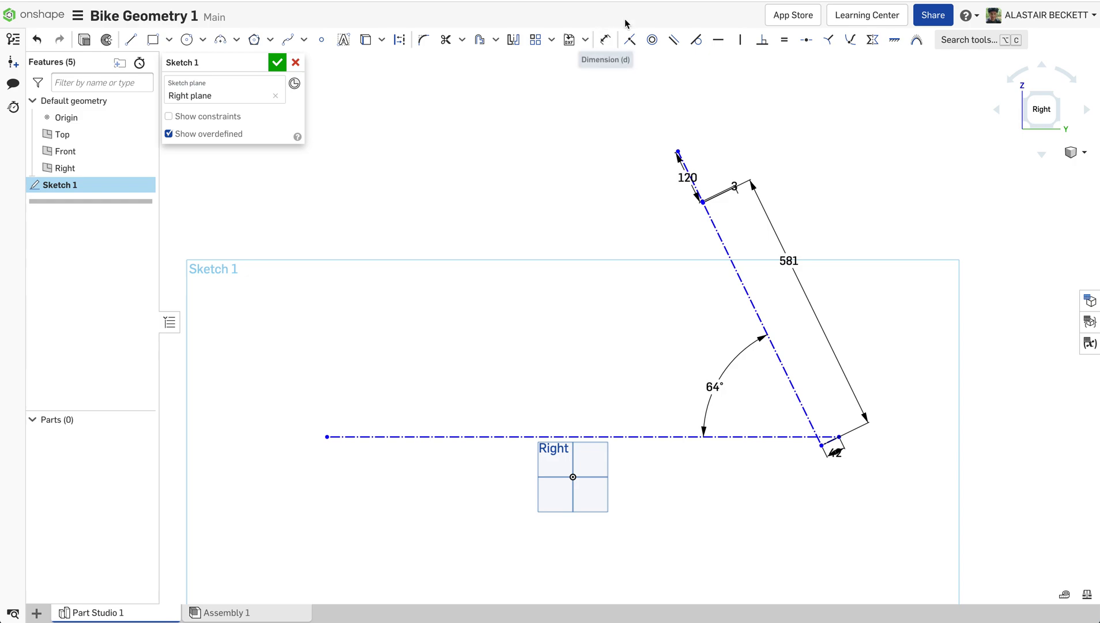
Dimension the horizontal distance between the origin and the upper end of the 120 mm line to 490 mm
{"action": "left_click", "coordinate": [604, 41]}
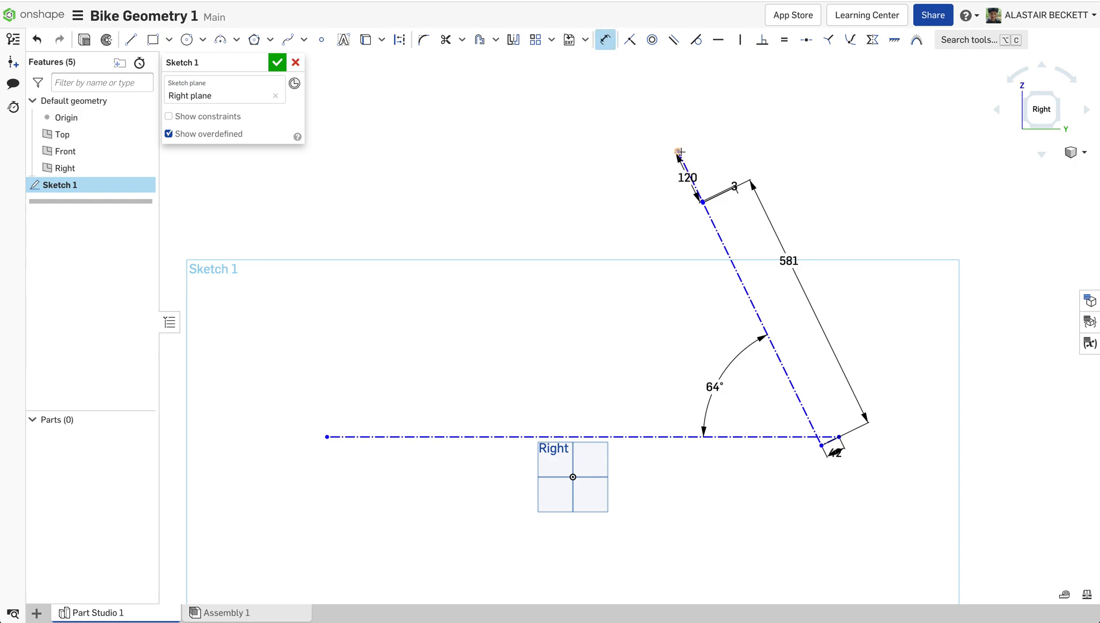
{"action": "left_click", "coordinate": [572, 476]}
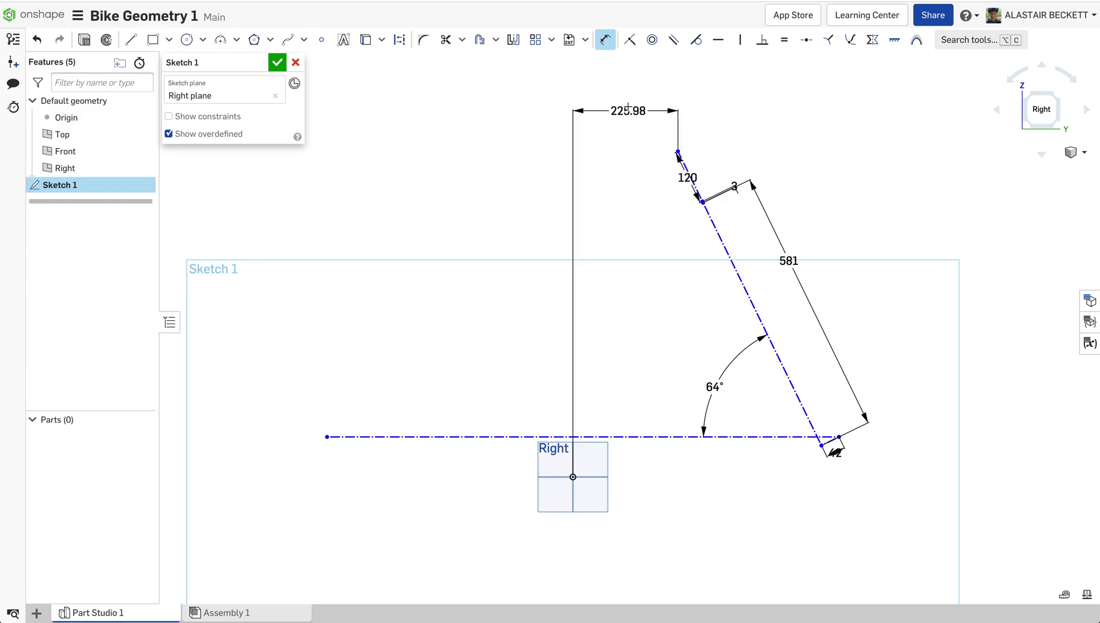
{"action": "left_click", "coordinate": [624, 99]}
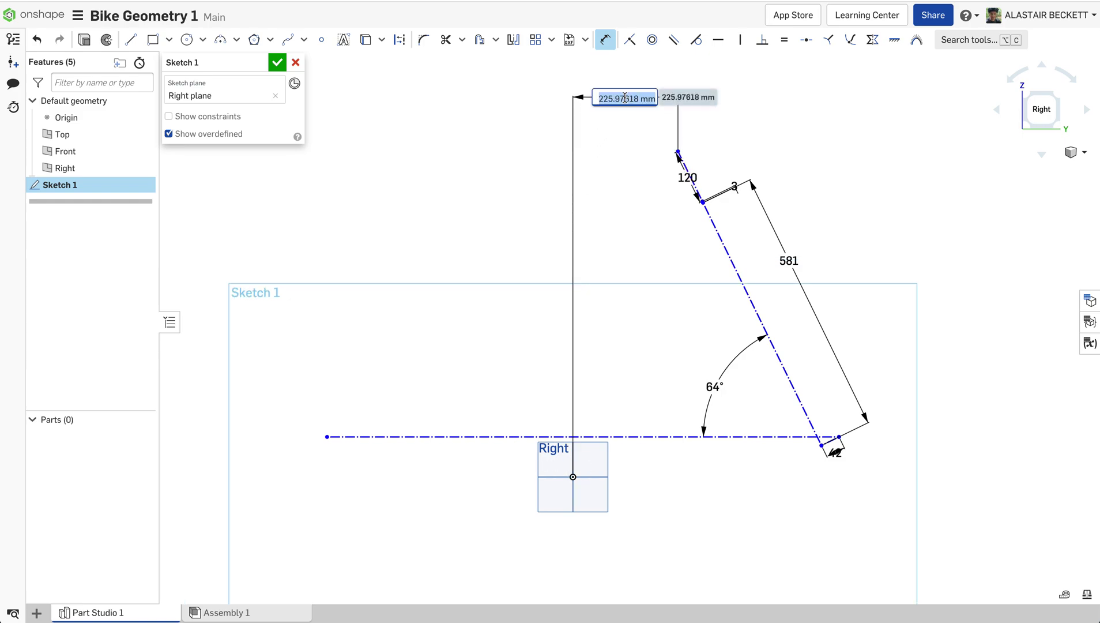
{"action": "type", "text": "4"}
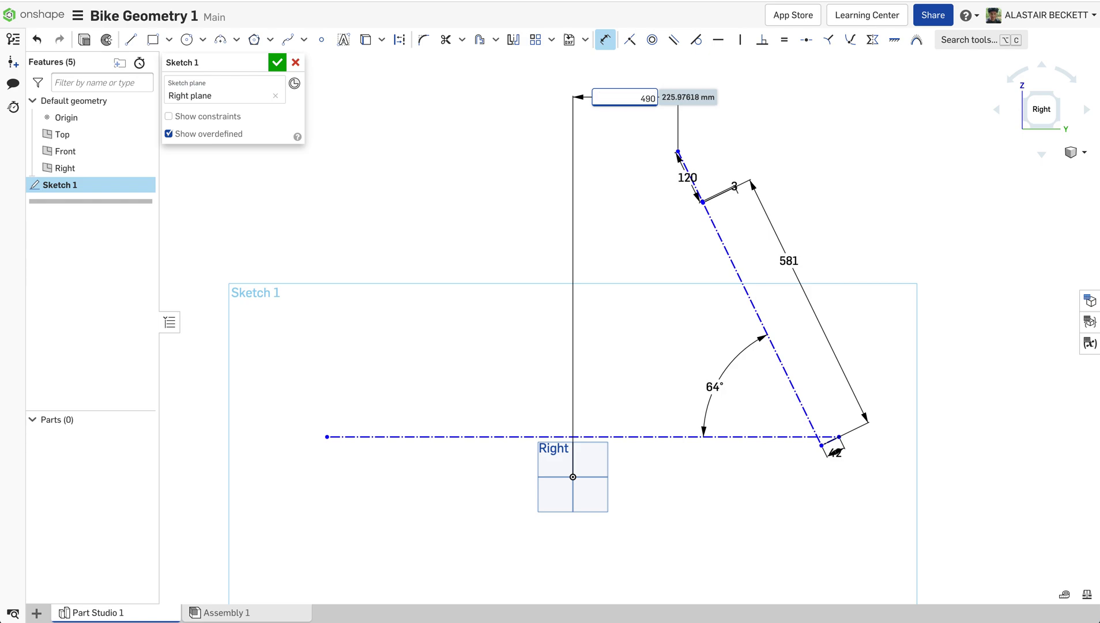
{"action": "type", "text": "90"}
{"action": "key", "text": "Return"}
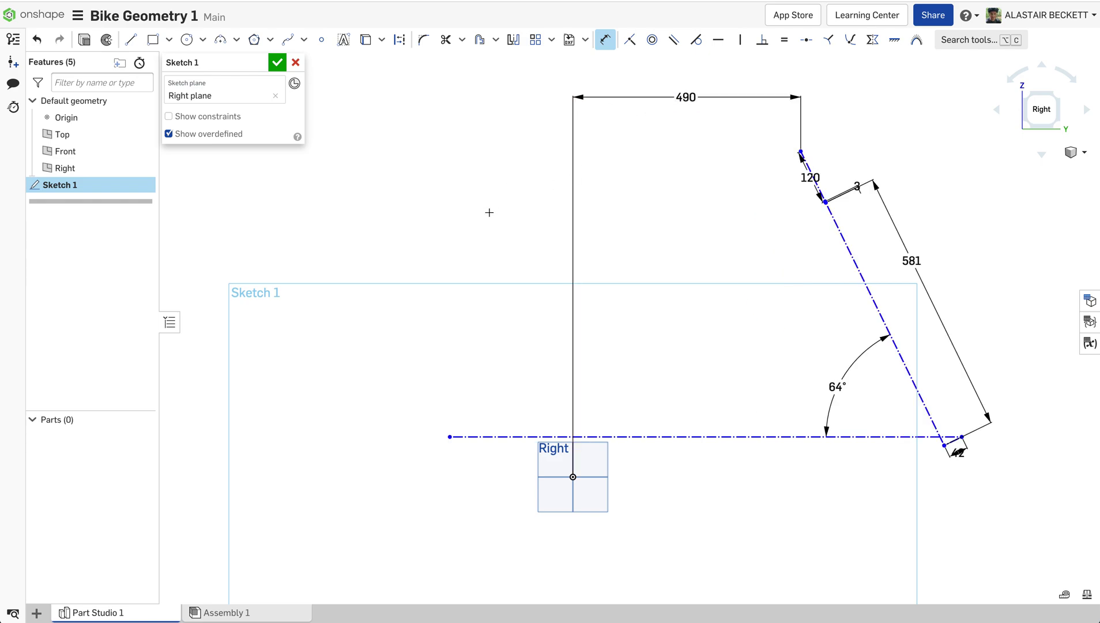
{"action": "scroll", "coordinate": [489, 212], "scroll_direction": "down", "scroll_amount": 2}
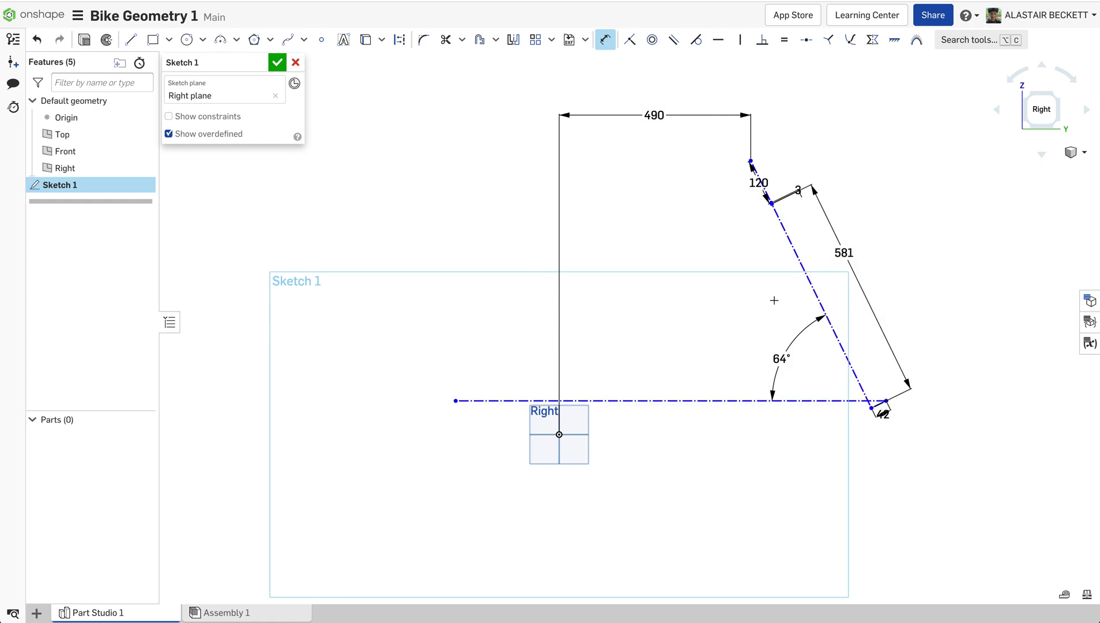
Sketch a horizontal construction line about 645 mm long toward -Y from the 120 mm line's upper end, then another down to the origin
{"action": "left_click", "coordinate": [131, 40]}
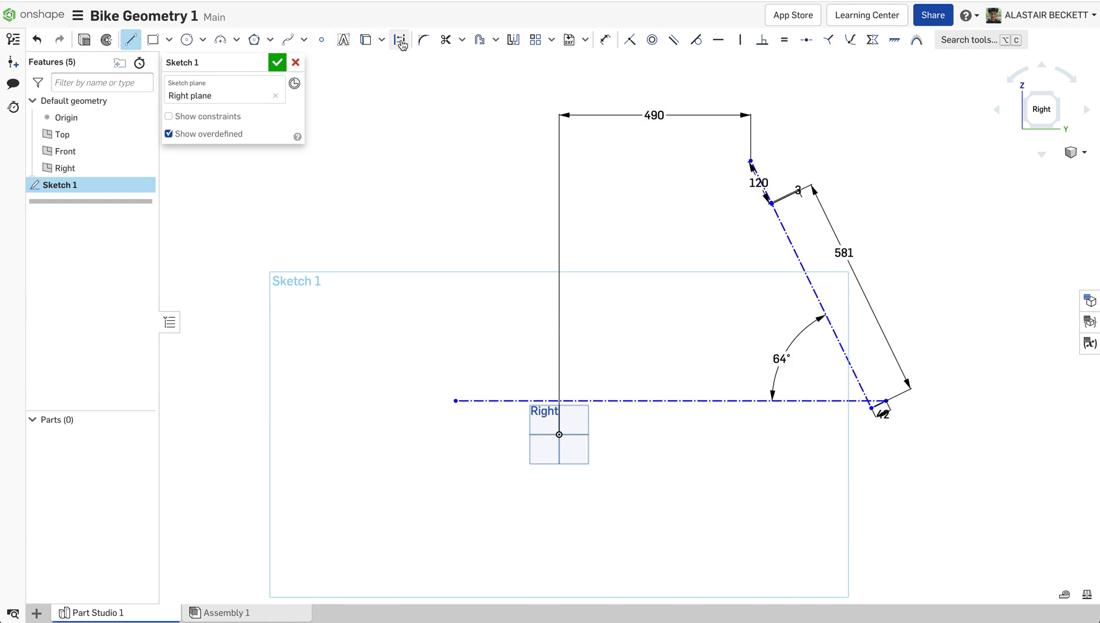
{"action": "left_click", "coordinate": [750, 160]}
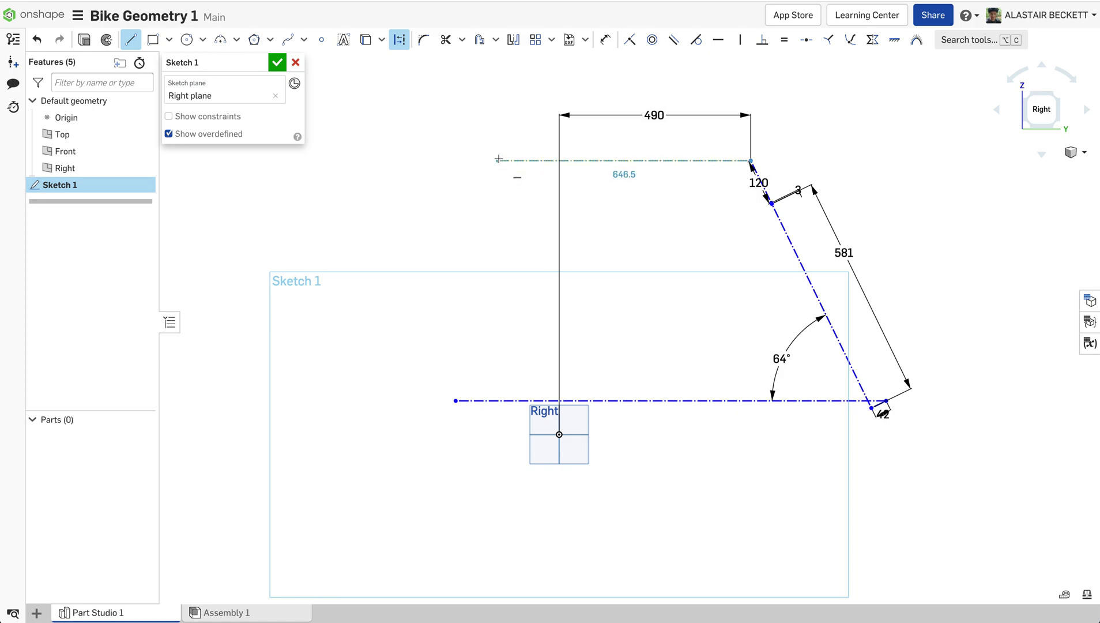
{"action": "left_click", "coordinate": [499, 159]}
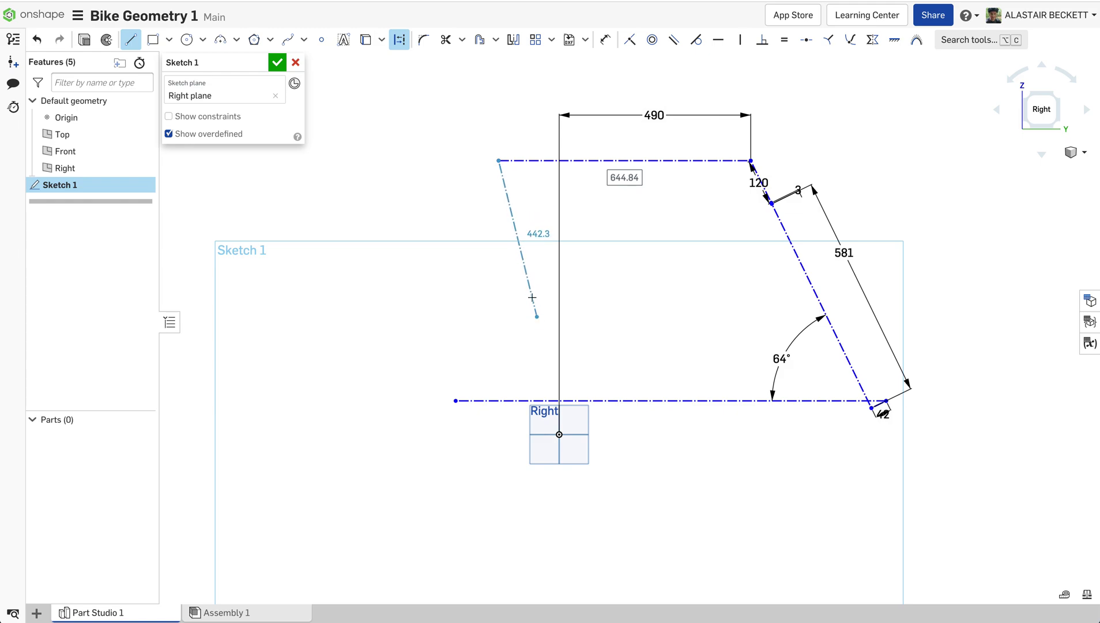
{"action": "left_click", "coordinate": [558, 433]}
{"action": "key", "text": "Escape"}
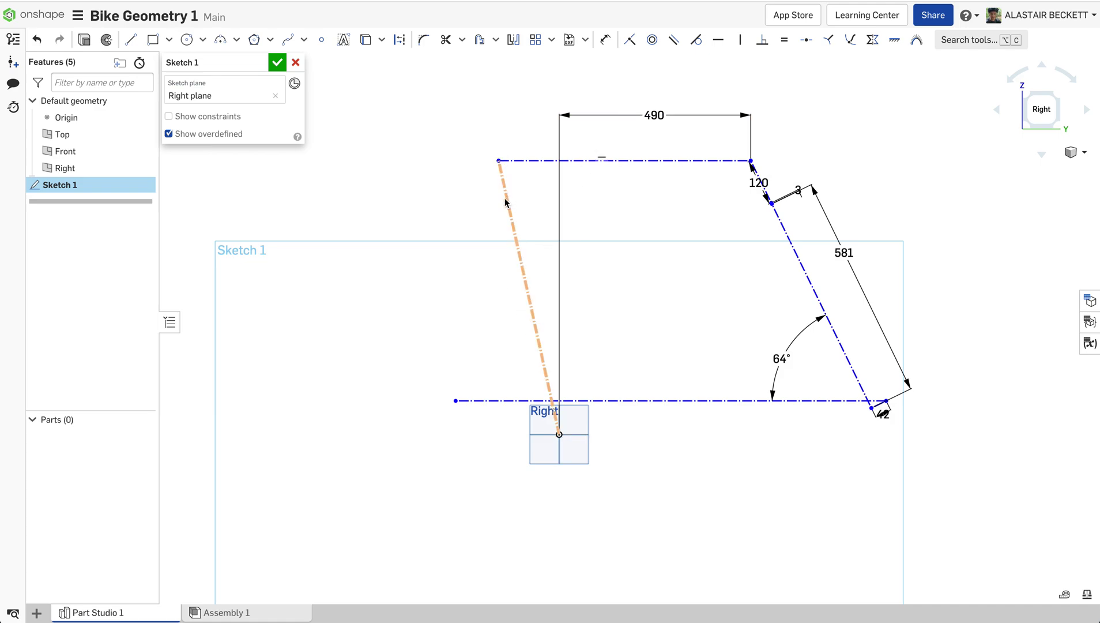
Dimension the angle between the sloped construction line through the origin and the long horizontal construction line to 77°
{"action": "scroll", "coordinate": [499, 217], "scroll_direction": "down", "scroll_amount": 1}
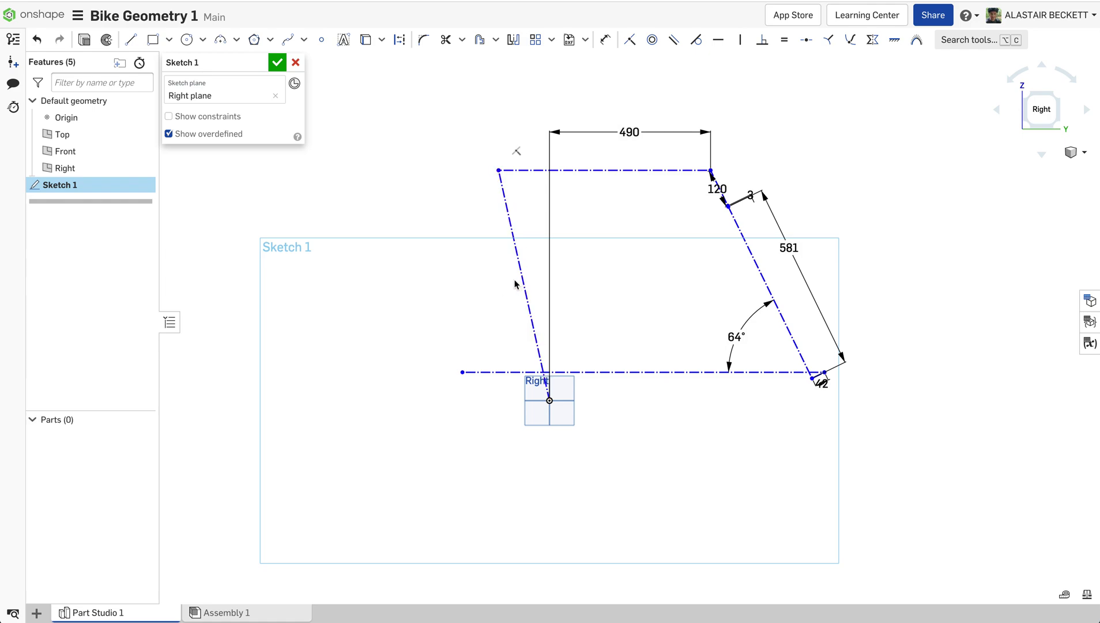
{"action": "key", "text": "d"}
{"action": "left_click", "coordinate": [538, 353]}
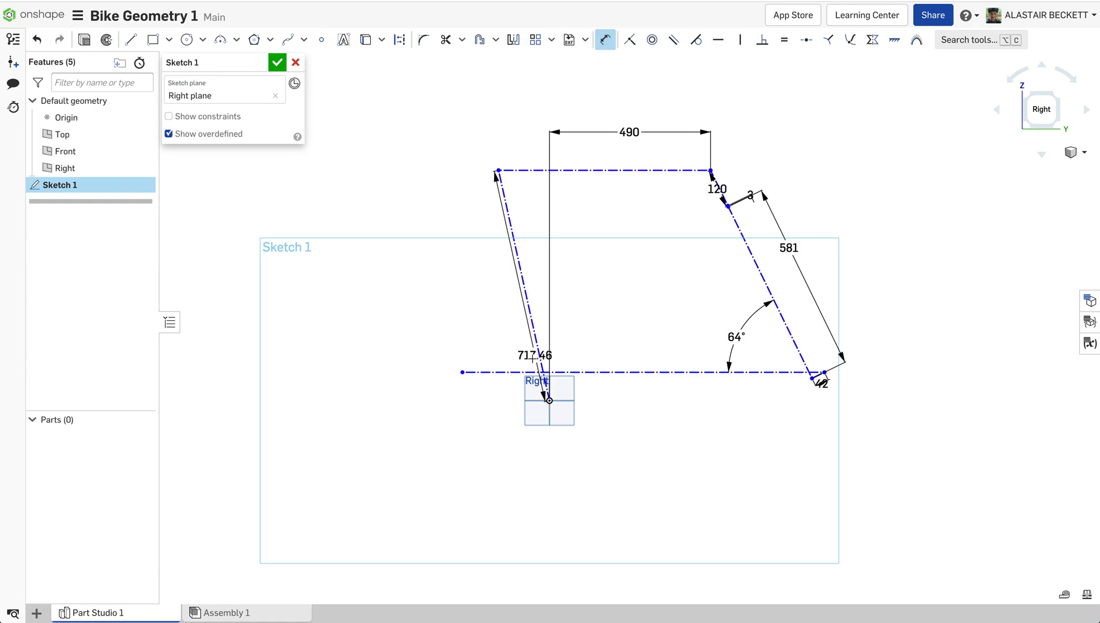
{"action": "left_click", "coordinate": [523, 372]}
{"action": "scroll", "coordinate": [519, 353], "scroll_direction": "up", "scroll_amount": 3}
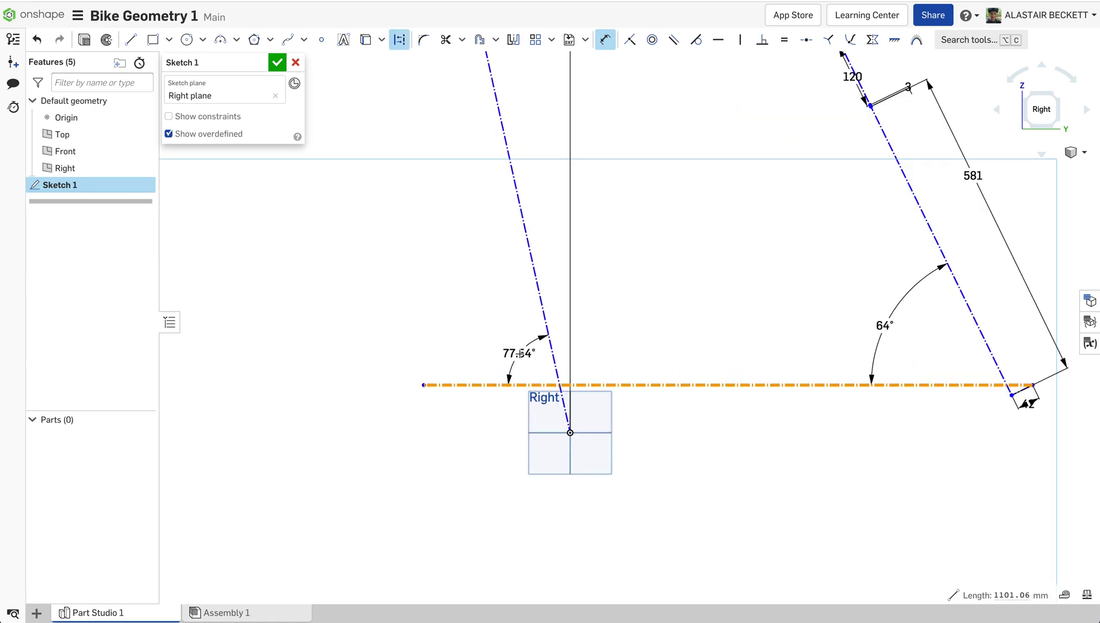
{"action": "left_click", "coordinate": [521, 353]}
{"action": "type", "text": "77"}
{"action": "key", "text": "Return"}
{"action": "scroll", "coordinate": [482, 349], "scroll_direction": "down", "scroll_amount": 3}
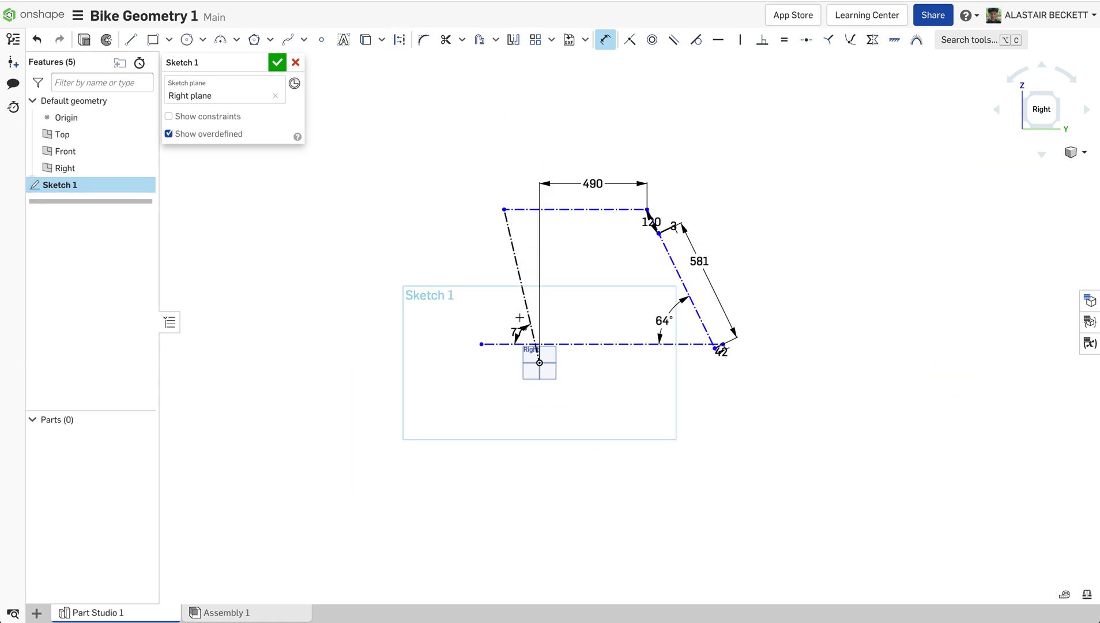
{"action": "scroll", "coordinate": [540, 225], "scroll_direction": "down", "scroll_amount": 1}
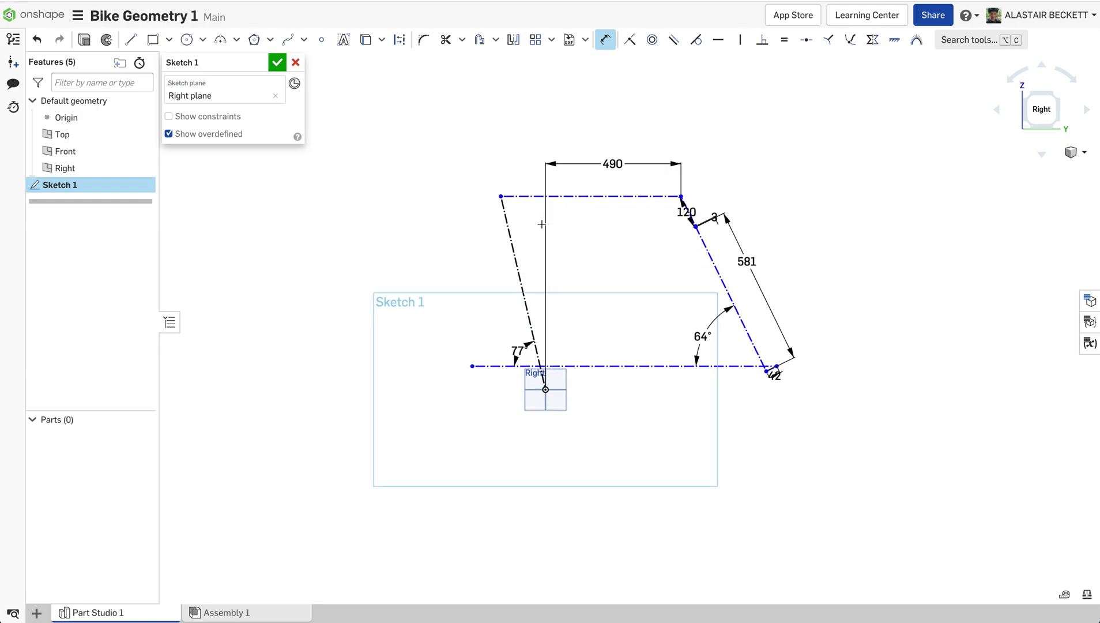
{"action": "key", "text": "Escape"}
Dimension the vertical distance between the origin and the long horizontal construction line to 30 mm
{"action": "scroll", "coordinate": [548, 292], "scroll_direction": "down", "scroll_amount": 1}
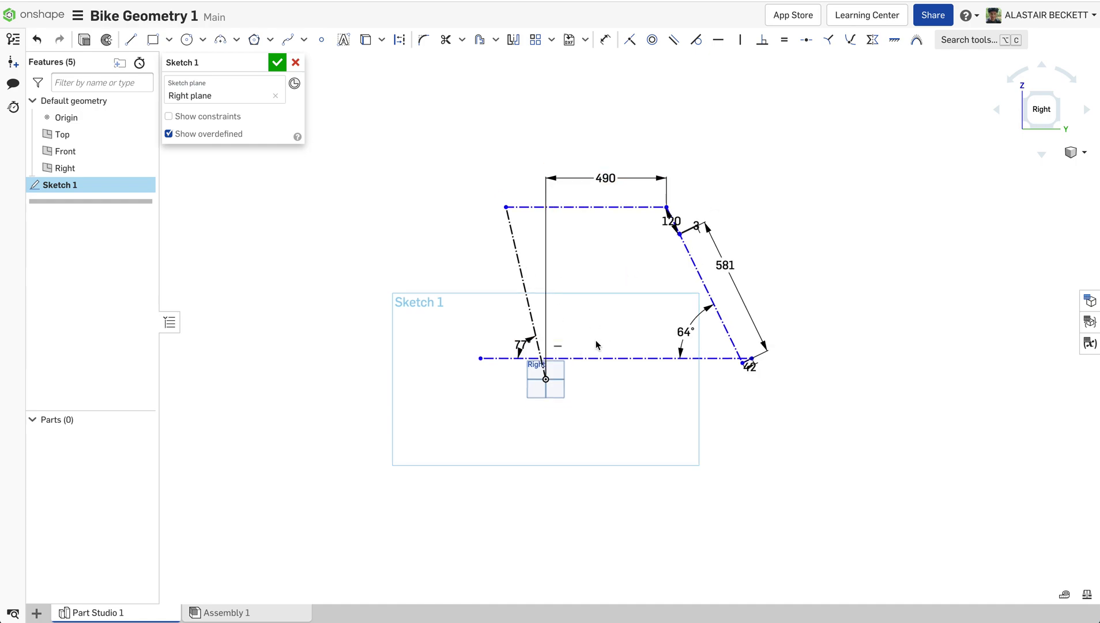
{"action": "scroll", "coordinate": [567, 377], "scroll_direction": "up", "scroll_amount": 3}
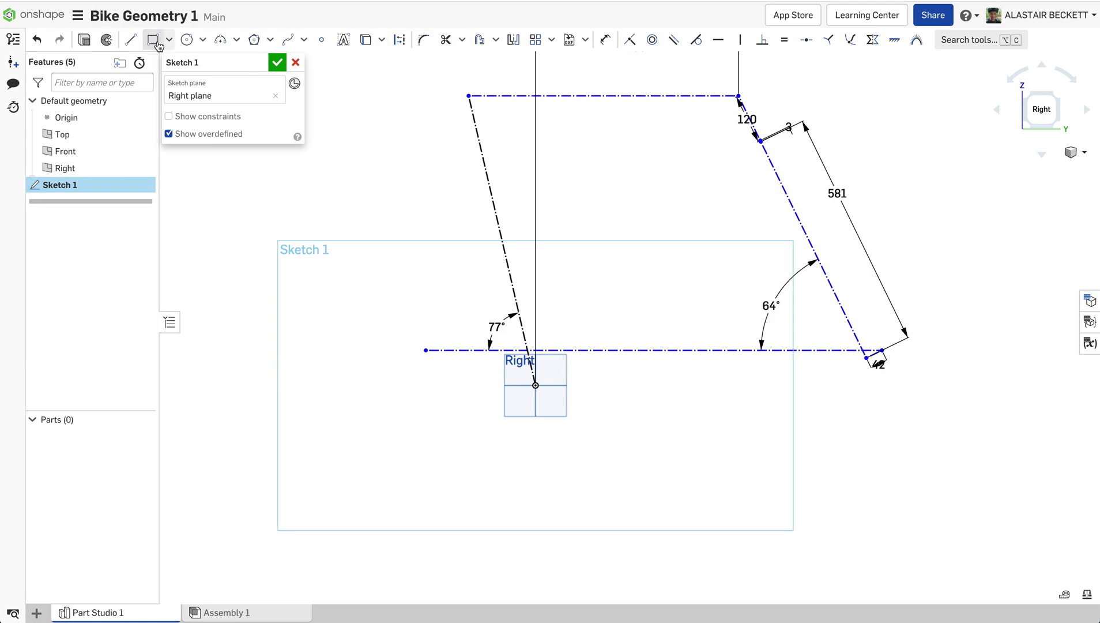
{"action": "left_click", "coordinate": [605, 39]}
{"action": "left_click", "coordinate": [579, 350]}
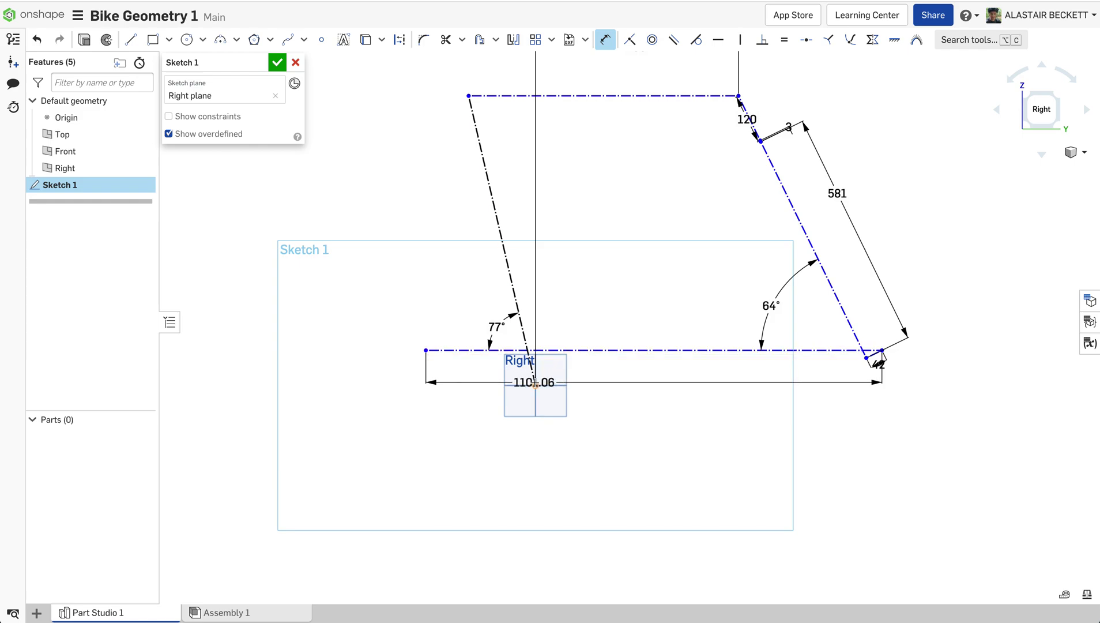
{"action": "left_click", "coordinate": [535, 383]}
{"action": "scroll", "coordinate": [566, 382], "scroll_direction": "up", "scroll_amount": 3}
{"action": "left_click", "coordinate": [585, 358]}
{"action": "type", "text": "30"}
{"action": "key", "text": "Return"}
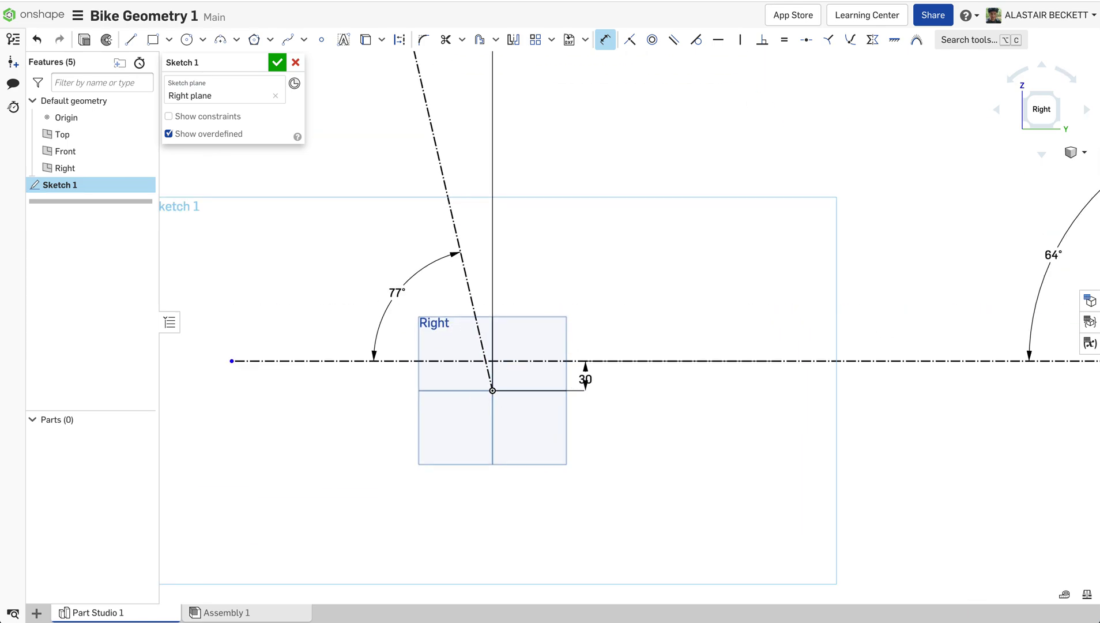
{"action": "scroll", "coordinate": [537, 312], "scroll_direction": "down", "scroll_amount": 5}
{"action": "key", "text": "Escape"}
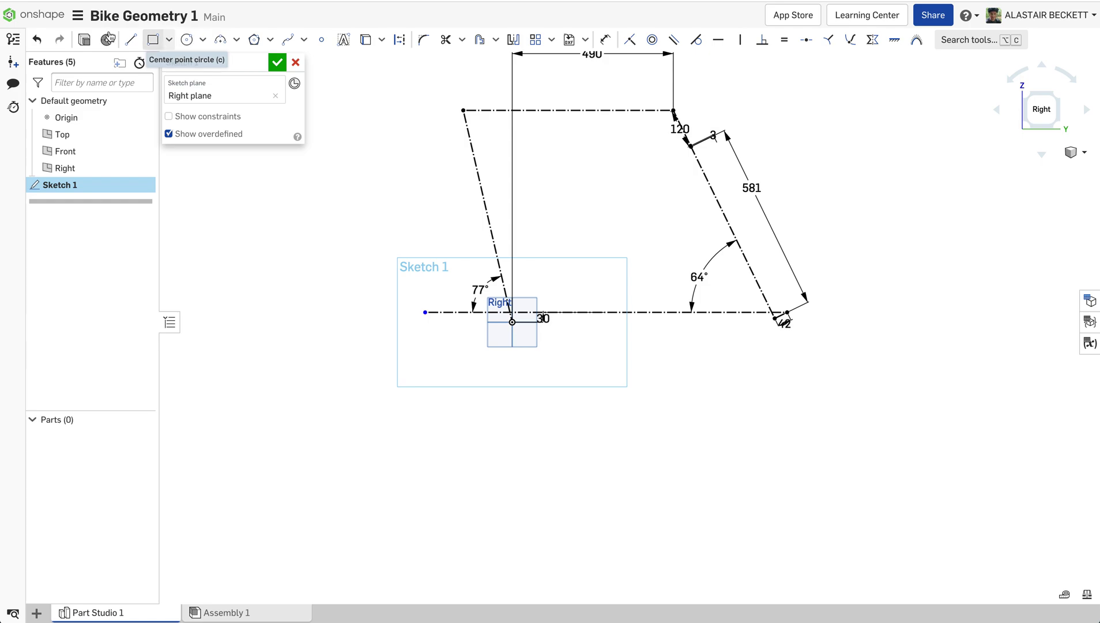
Sketch a solid horizontal ground line about 1105 mm long below the long horizontal construction line, spanning roughly the same width
{"action": "left_click", "coordinate": [131, 40]}
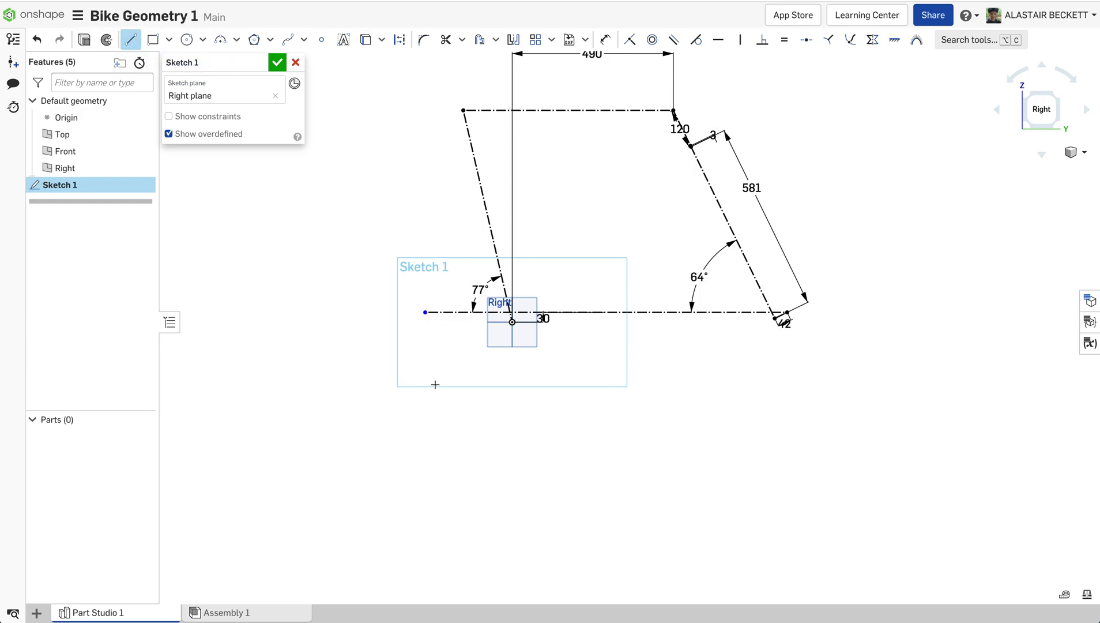
{"action": "left_click", "coordinate": [425, 427]}
{"action": "left_click", "coordinate": [788, 427]}
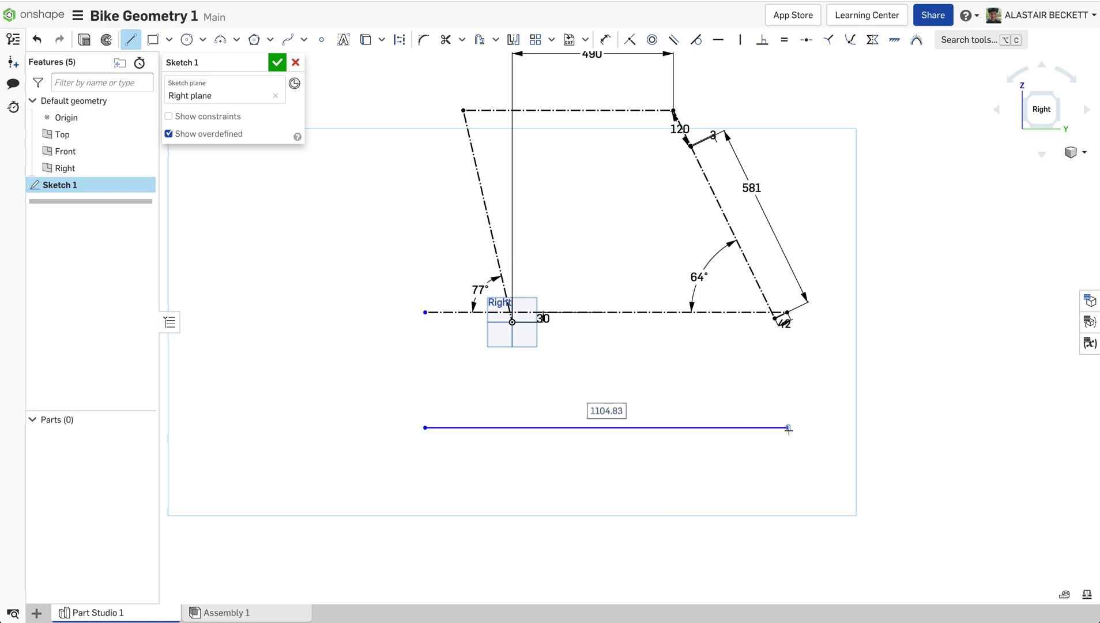
{"action": "key", "text": "Escape"}
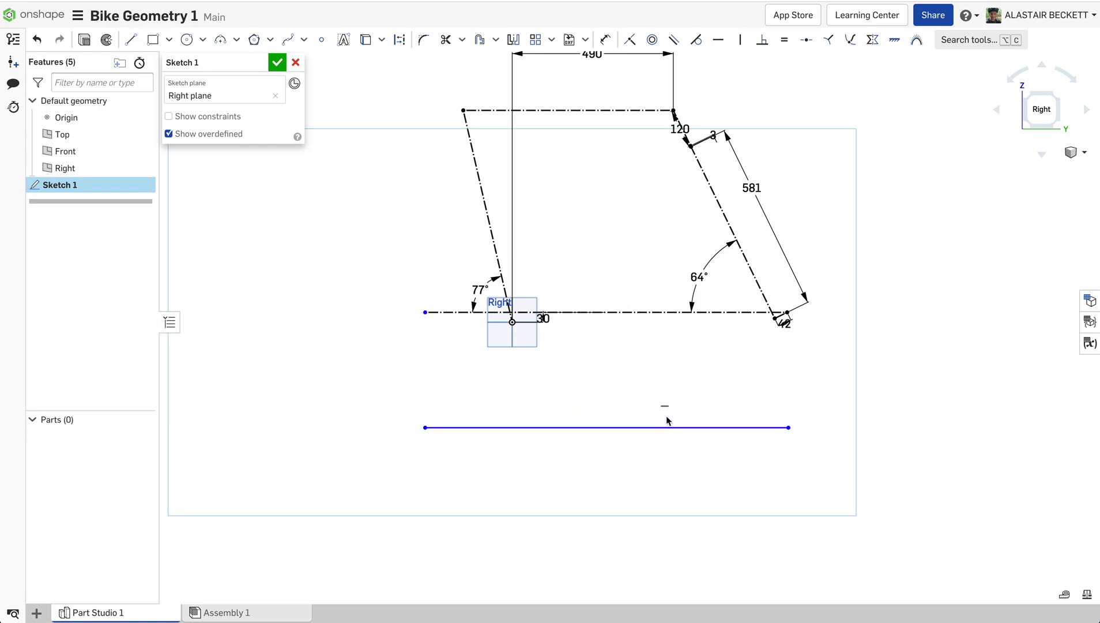
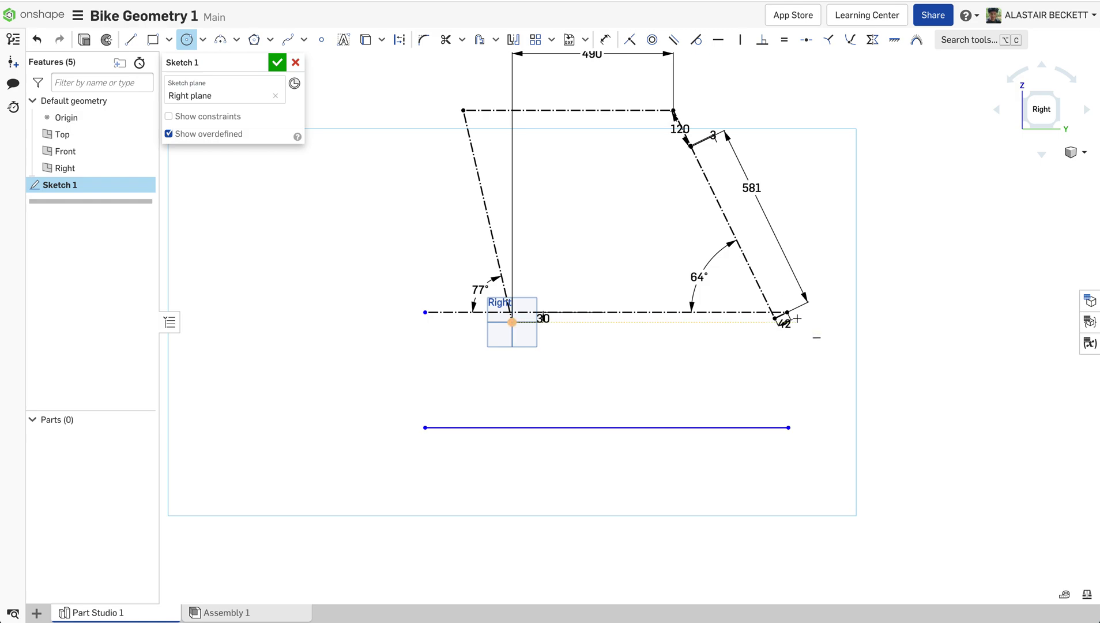
Sketch a front wheel circle about 624 mm in diameter, centred on the +Y end of the long horizontal construction line
{"action": "left_click", "coordinate": [787, 312]}
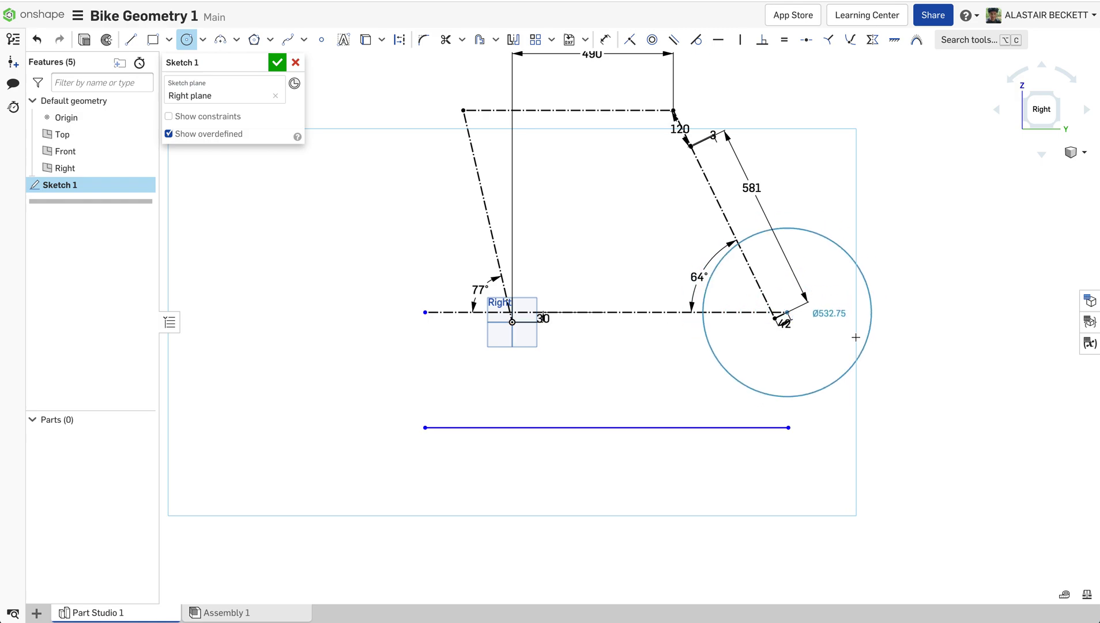
{"action": "left_click", "coordinate": [795, 415]}
{"action": "key", "text": "Escape"}
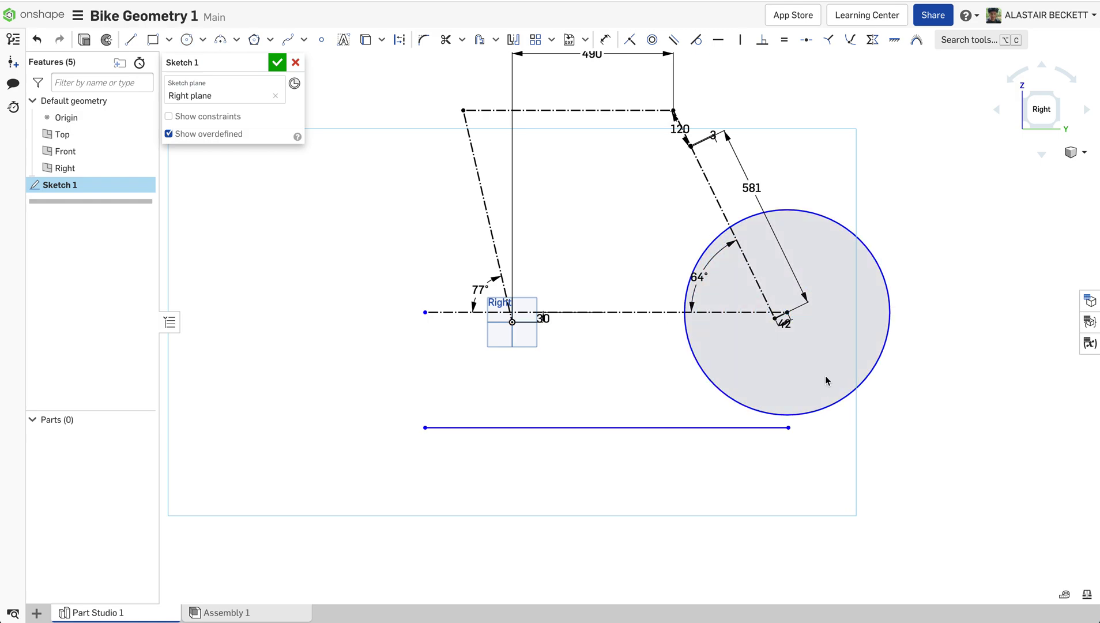
Dimension the wheel circle's diameter to 740 mm
{"action": "left_click", "coordinate": [604, 39]}
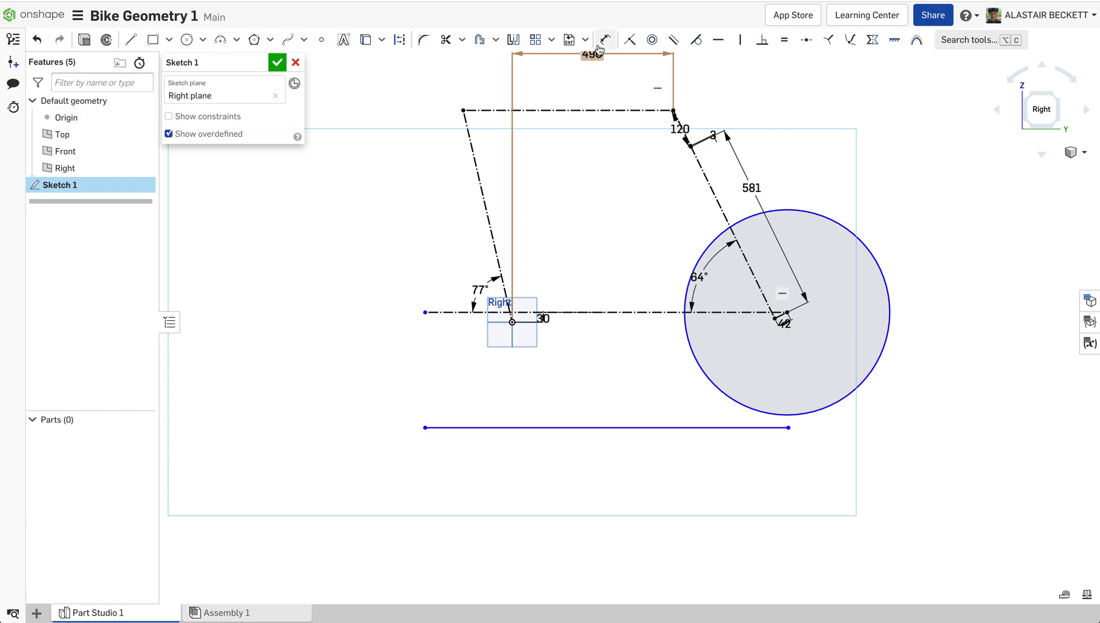
{"action": "left_click", "coordinate": [883, 277]}
{"action": "left_click", "coordinate": [864, 284]}
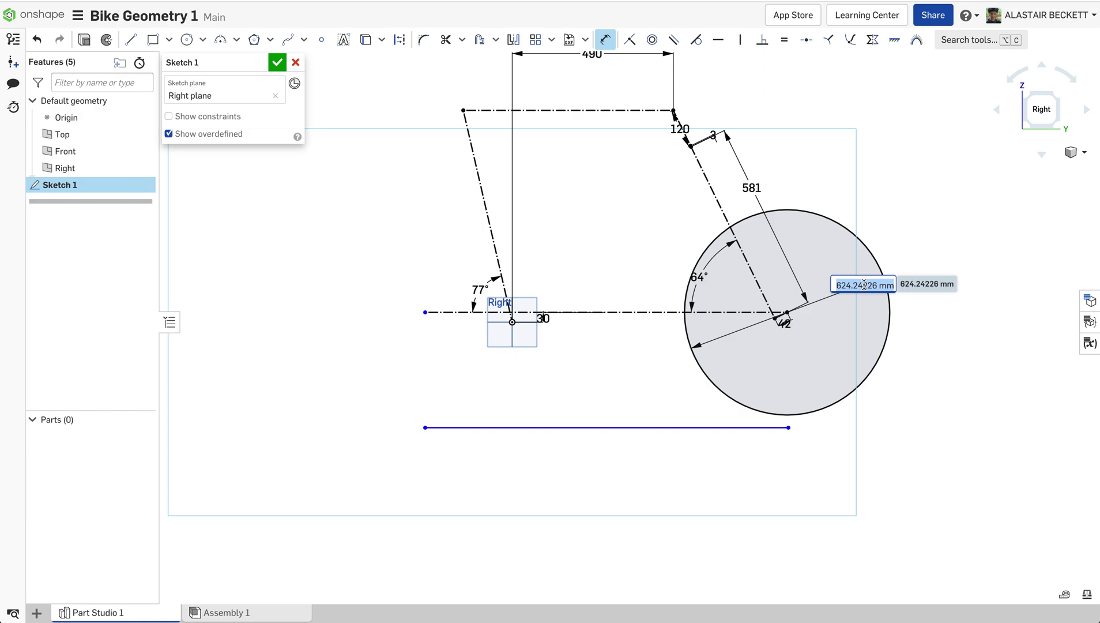
{"action": "type", "text": "74"}
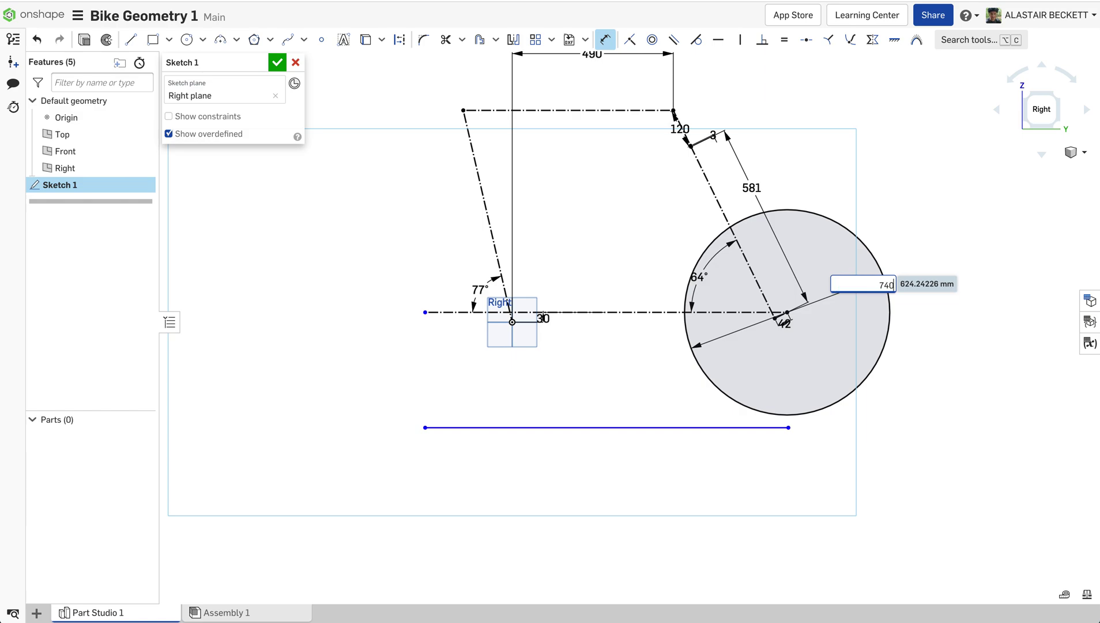
{"action": "type", "text": "0"}
{"action": "key", "text": "Return"}
{"action": "key", "text": "Escape"}
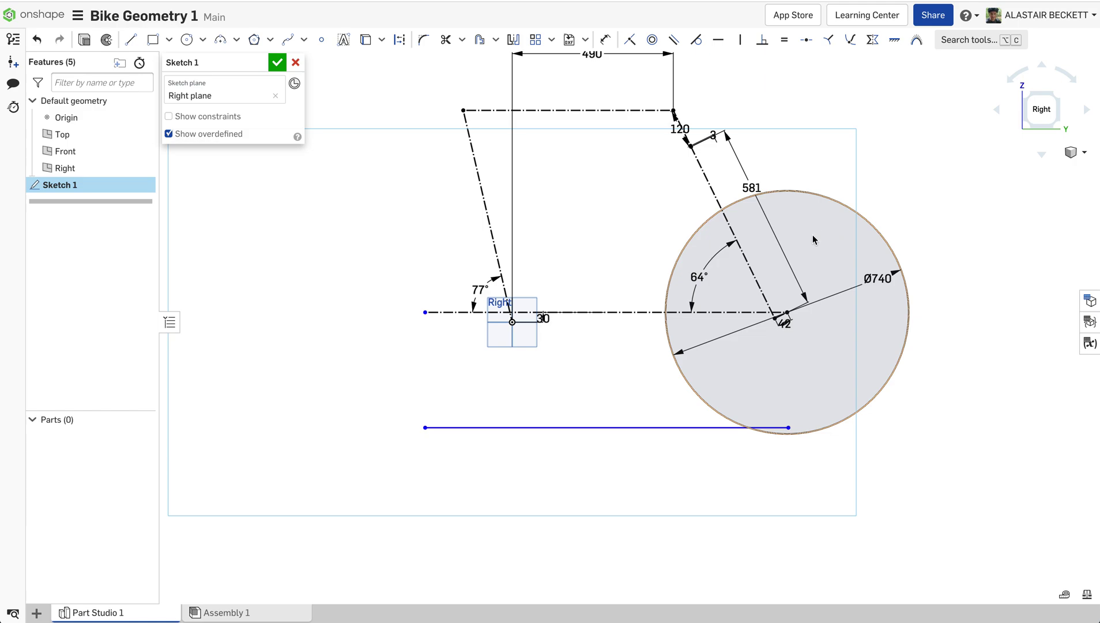
Make the solid horizontal ground line tangent to the wheel circle
{"action": "scroll", "coordinate": [787, 201], "scroll_direction": "down", "scroll_amount": 1}
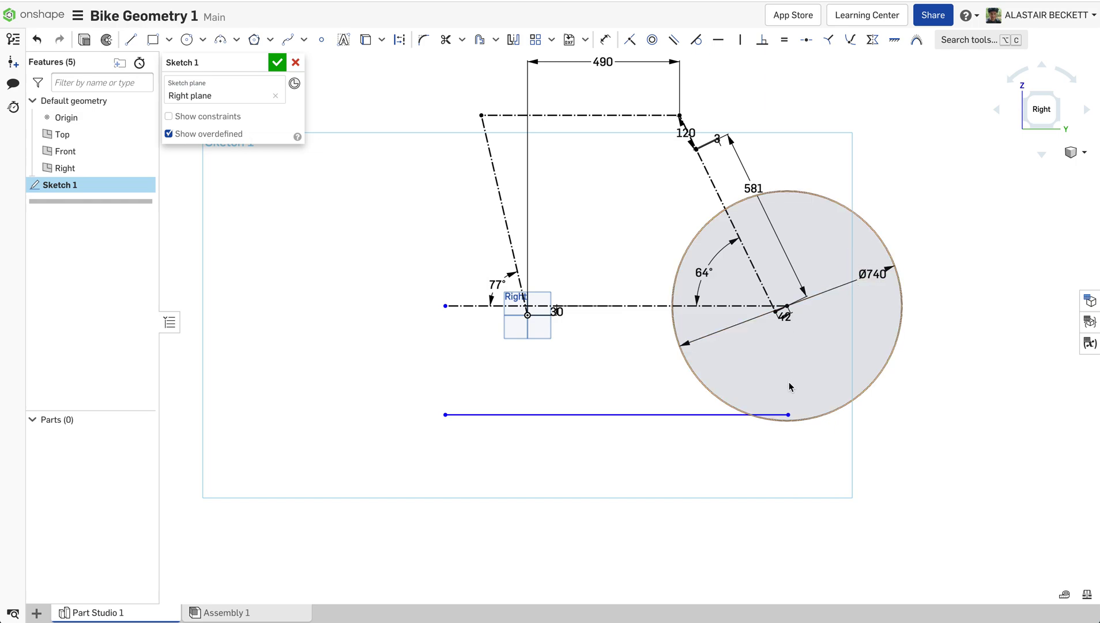
{"action": "left_click", "coordinate": [700, 413]}
{"action": "left_click", "coordinate": [701, 385]}
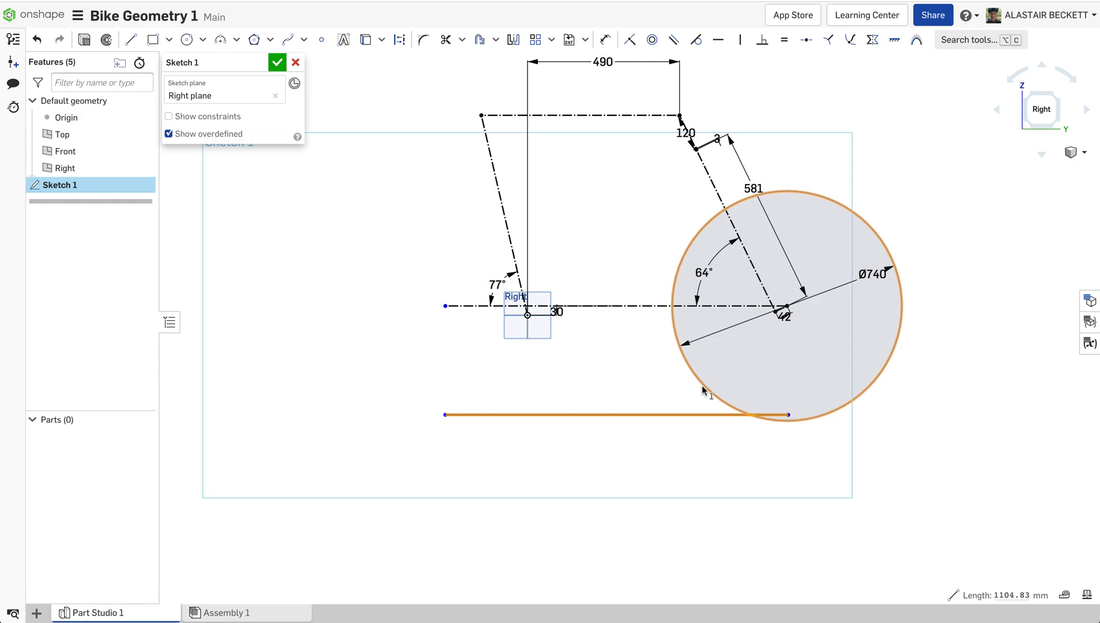
{"action": "left_click", "coordinate": [696, 39]}
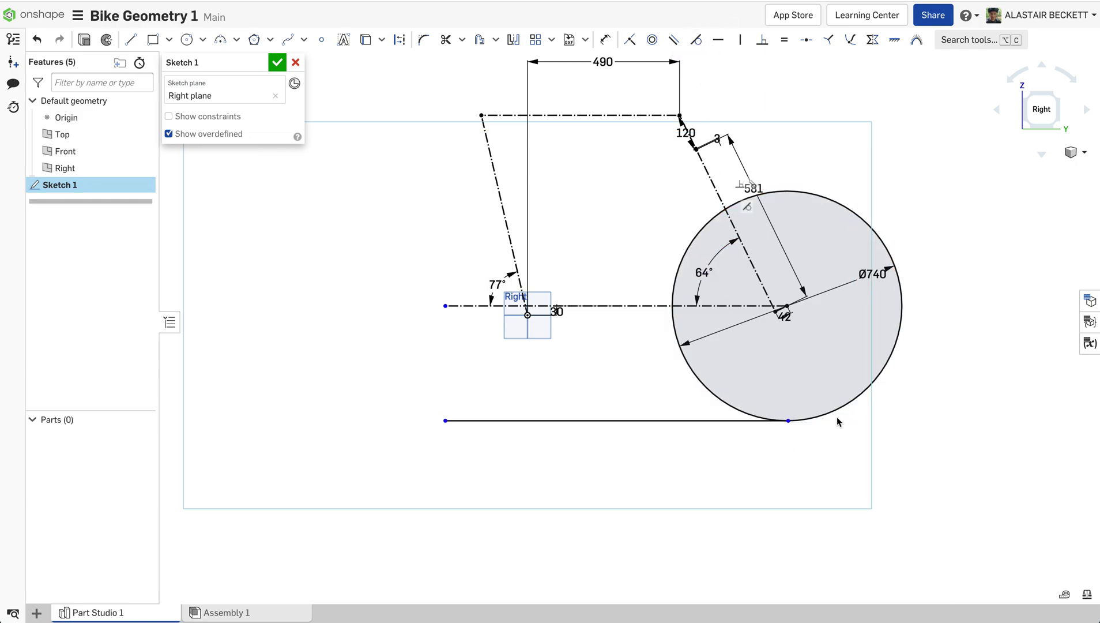
Move the ground line's +Y endpoint slightly past the wheel circle, and constrain that endpoint coincident with the circle
{"action": "mouse_move", "coordinate": [788, 420]}
{"action": "left_mouse_down"}
{"action": "mouse_move", "coordinate": [852, 421]}
{"action": "mouse_move", "coordinate": [807, 427]}
{"action": "left_mouse_up"}
{"action": "scroll", "coordinate": [807, 420], "scroll_direction": "up", "scroll_amount": 2}
{"action": "left_click", "coordinate": [808, 419]}
{"action": "left_click", "coordinate": [815, 415]}
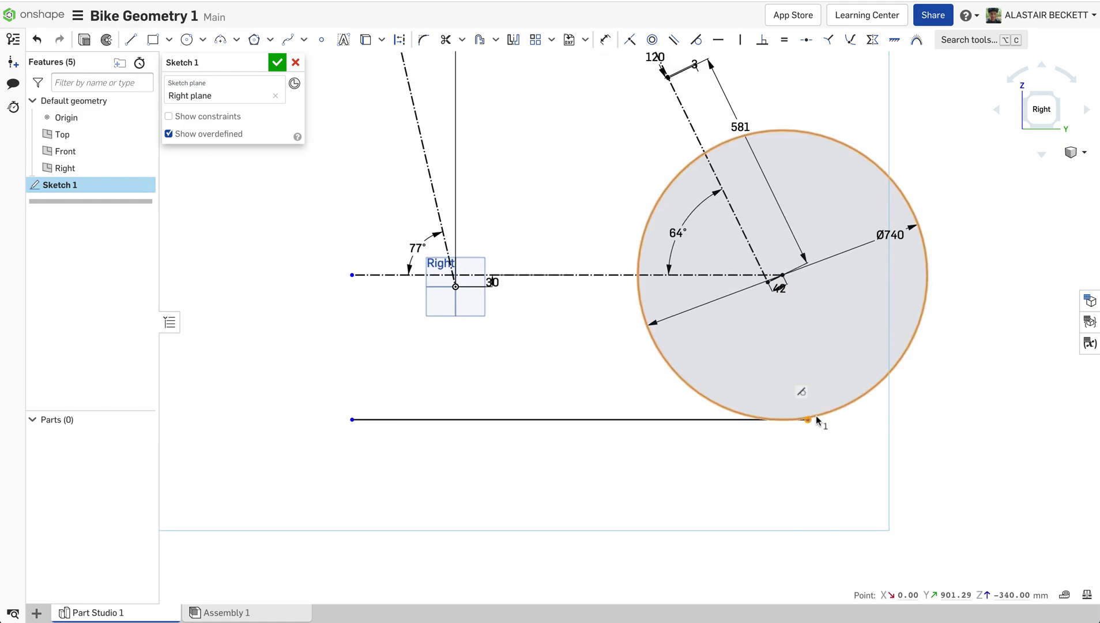
{"action": "left_click", "coordinate": [631, 41]}
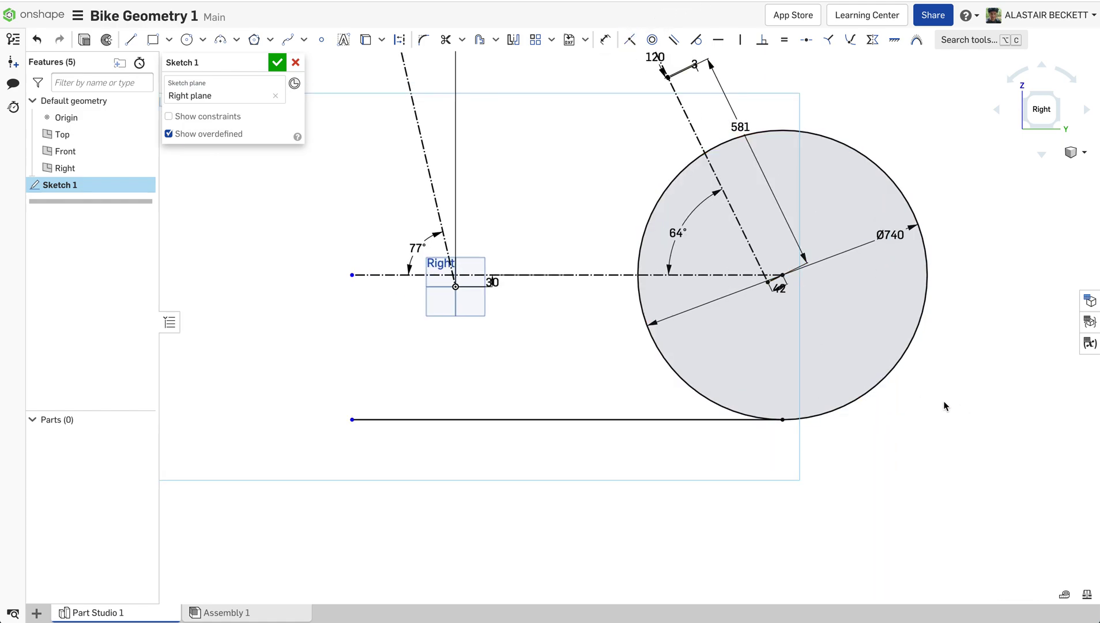
Add a driven vertical dimension between the long horizontal construction line and the ground line
{"action": "scroll", "coordinate": [763, 371], "scroll_direction": "down", "scroll_amount": 3}
{"action": "scroll", "coordinate": [763, 369], "scroll_direction": "up", "scroll_amount": 3}
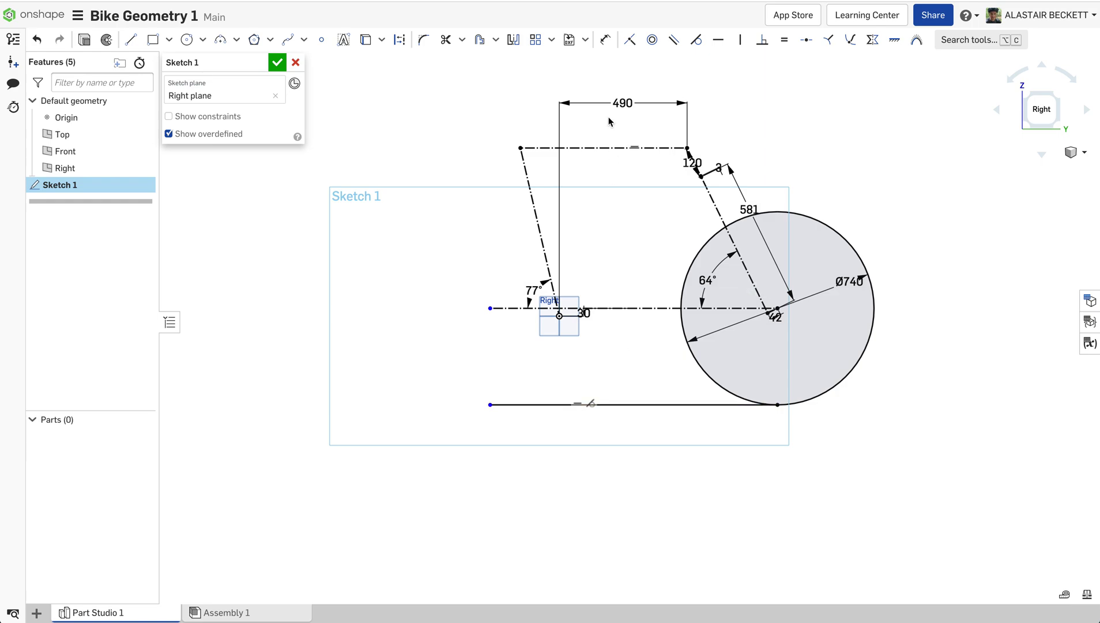
{"action": "left_click", "coordinate": [605, 39]}
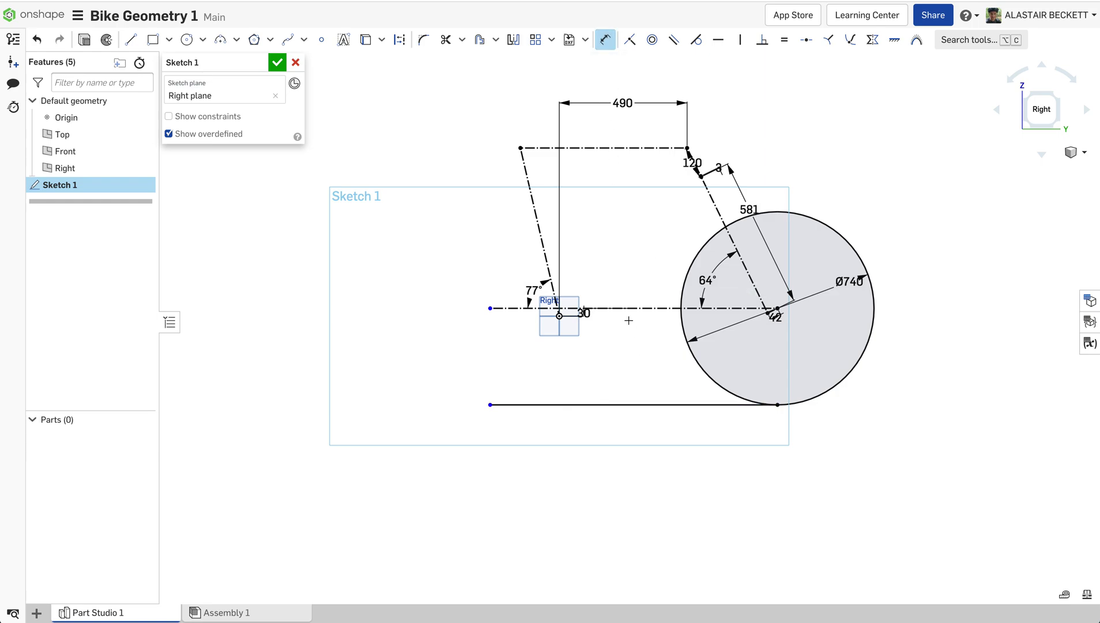
{"action": "left_click", "coordinate": [658, 313]}
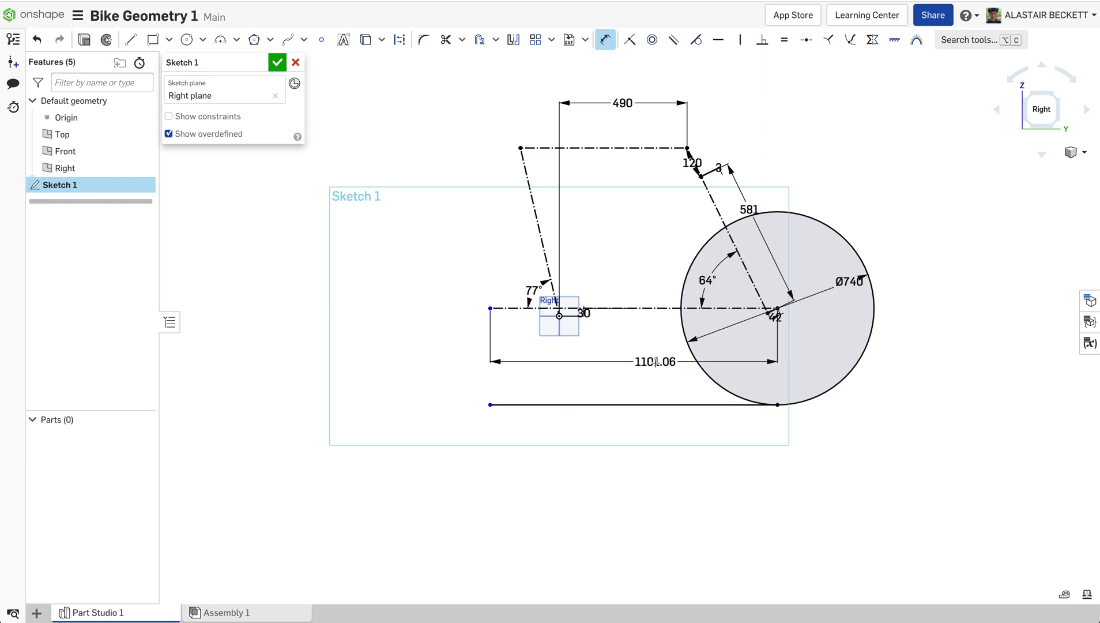
{"action": "left_click", "coordinate": [605, 404]}
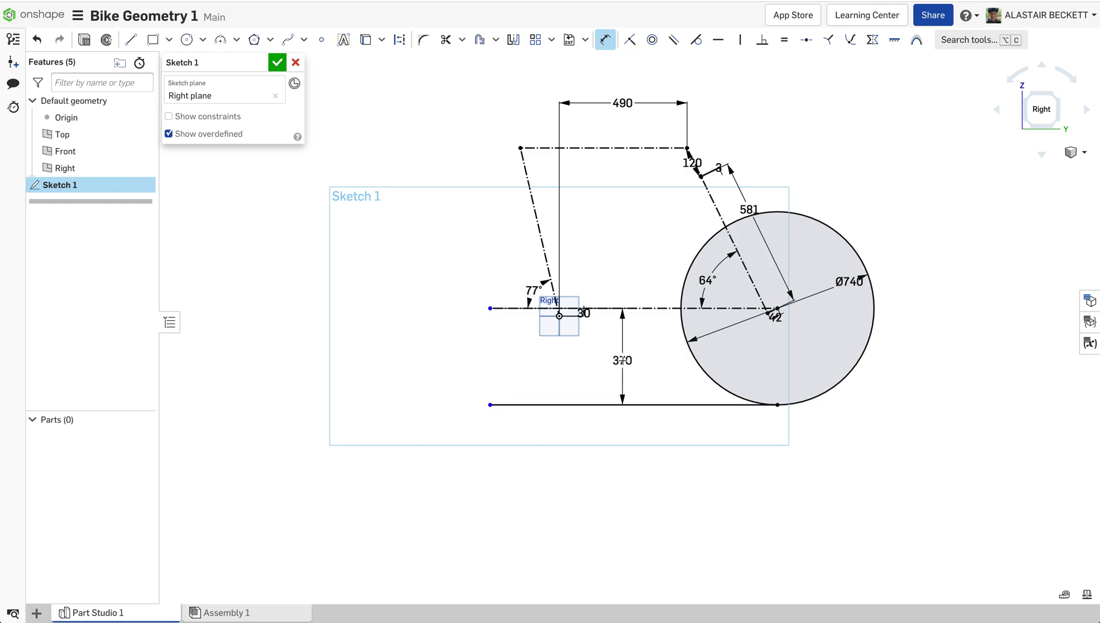
{"action": "left_click", "coordinate": [622, 359]}
{"action": "key", "text": "Return"}
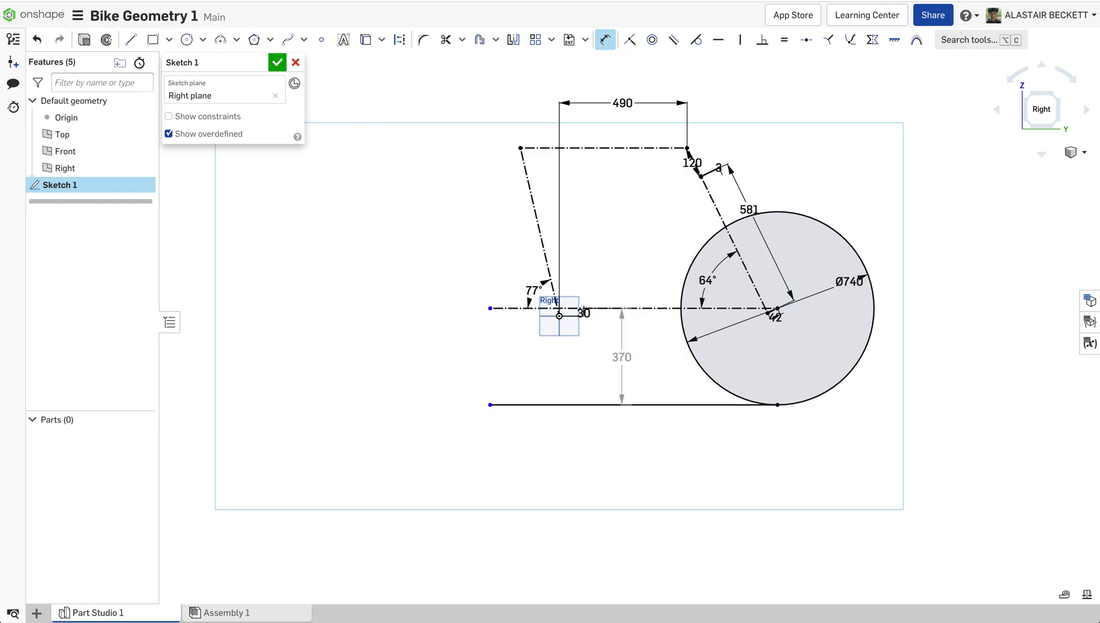
{"action": "key", "text": "Escape"}
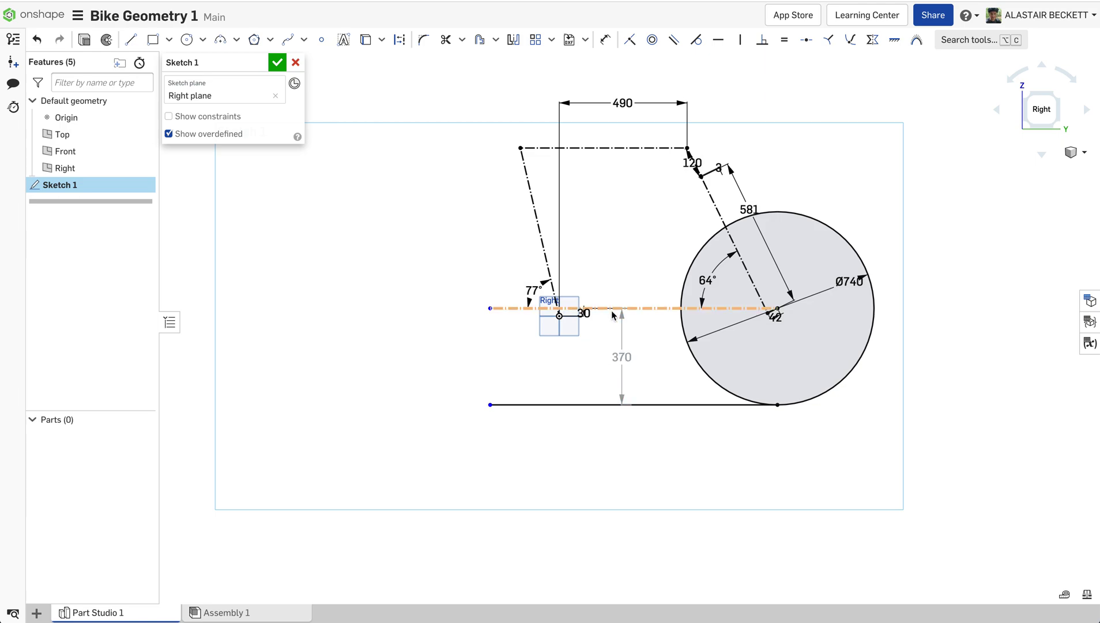
Add a driven vertical dimension between the origin and the ground line
{"action": "left_click", "coordinate": [605, 40]}
{"action": "scroll", "coordinate": [559, 316], "scroll_direction": "up", "scroll_amount": 2}
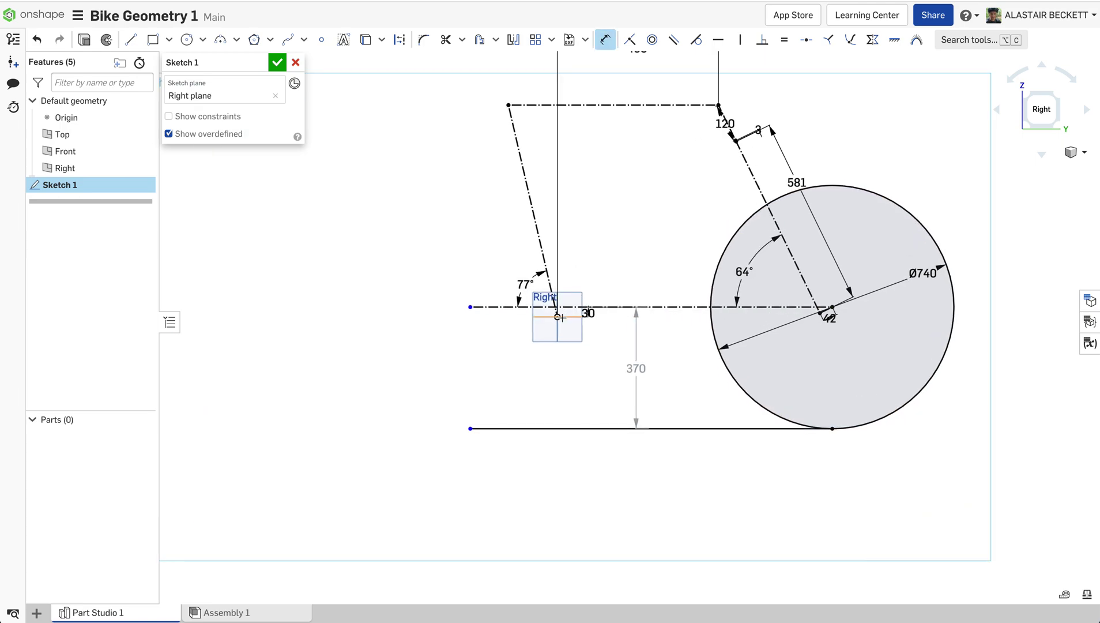
{"action": "left_click", "coordinate": [556, 429]}
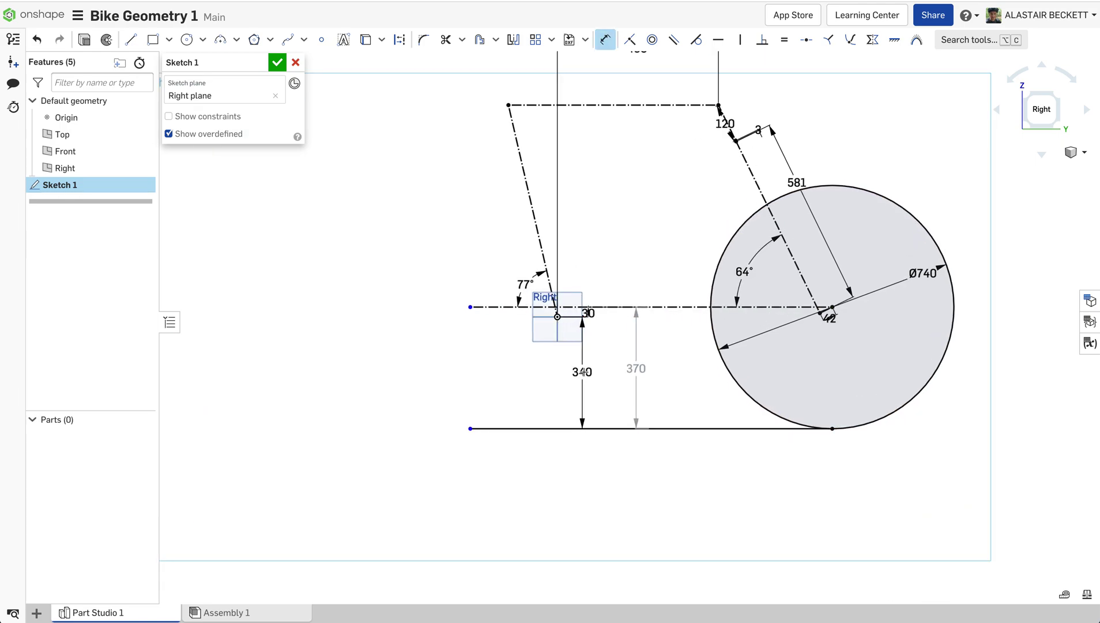
{"action": "left_click", "coordinate": [587, 372]}
{"action": "key", "text": "Return"}
{"action": "key", "text": "Escape"}
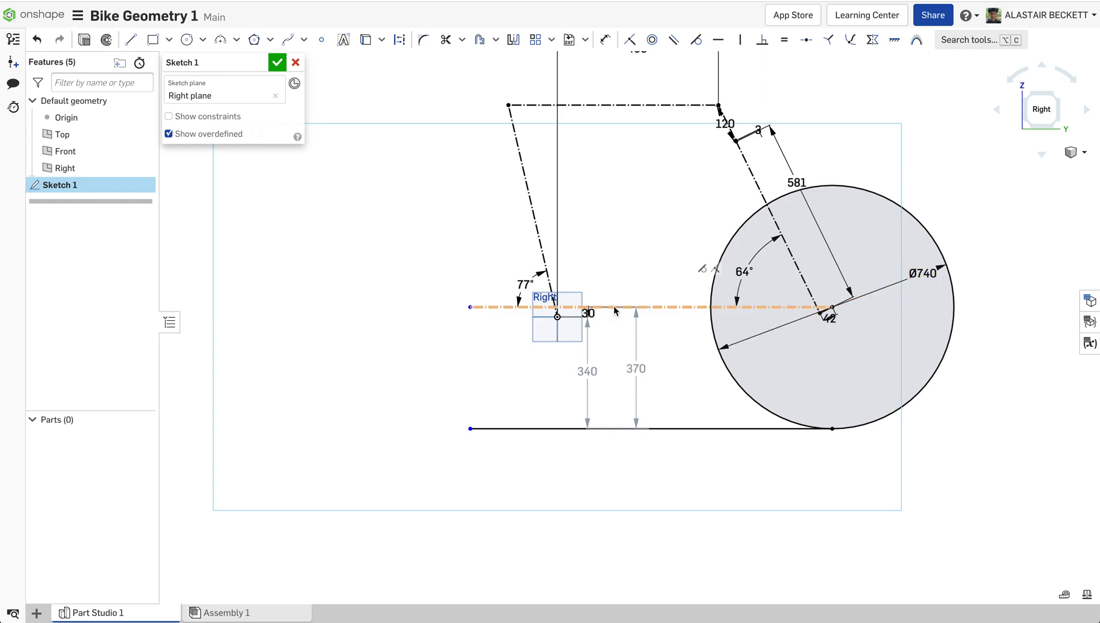
Set the vertical dimension between the origin and the long horizontal construction line to 40 mm
{"action": "scroll", "coordinate": [605, 310], "scroll_direction": "up", "scroll_amount": 3}
{"action": "double_click", "coordinate": [576, 316]}
{"action": "type", "text": "40"}
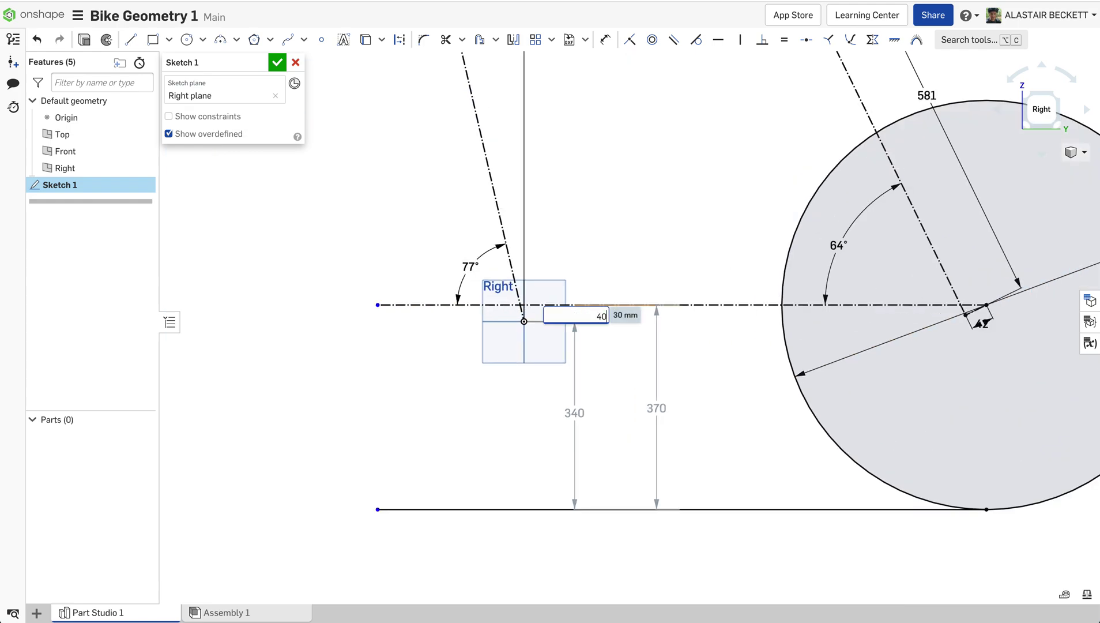
{"action": "key", "text": "Return"}
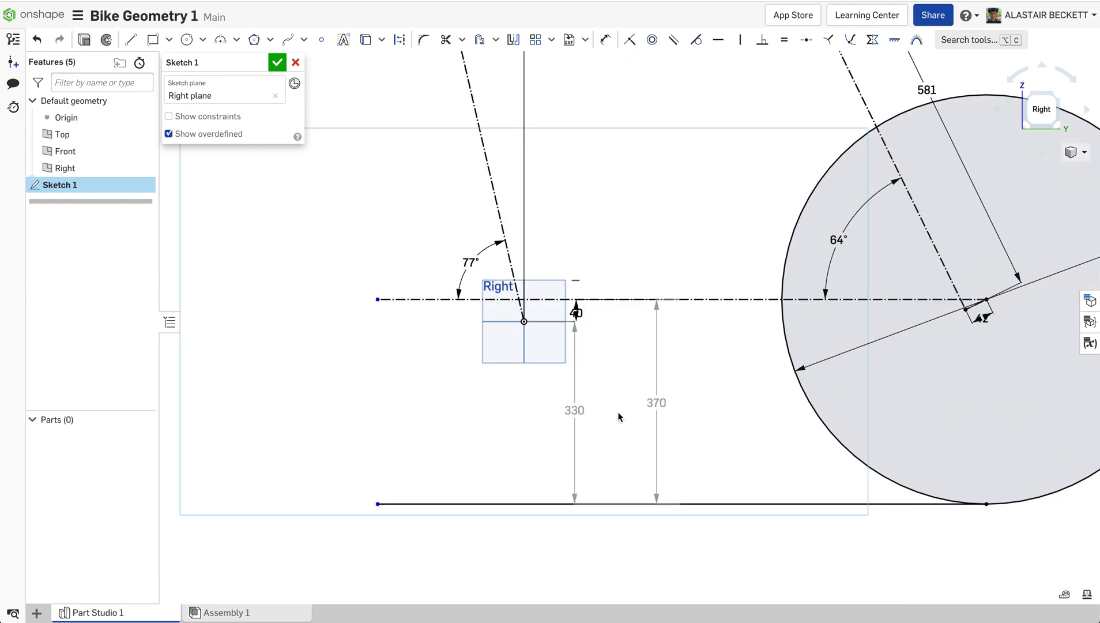
Return the vertical dimension between the origin and the long horizontal construction line to 30 mm
{"action": "double_click", "coordinate": [575, 314]}
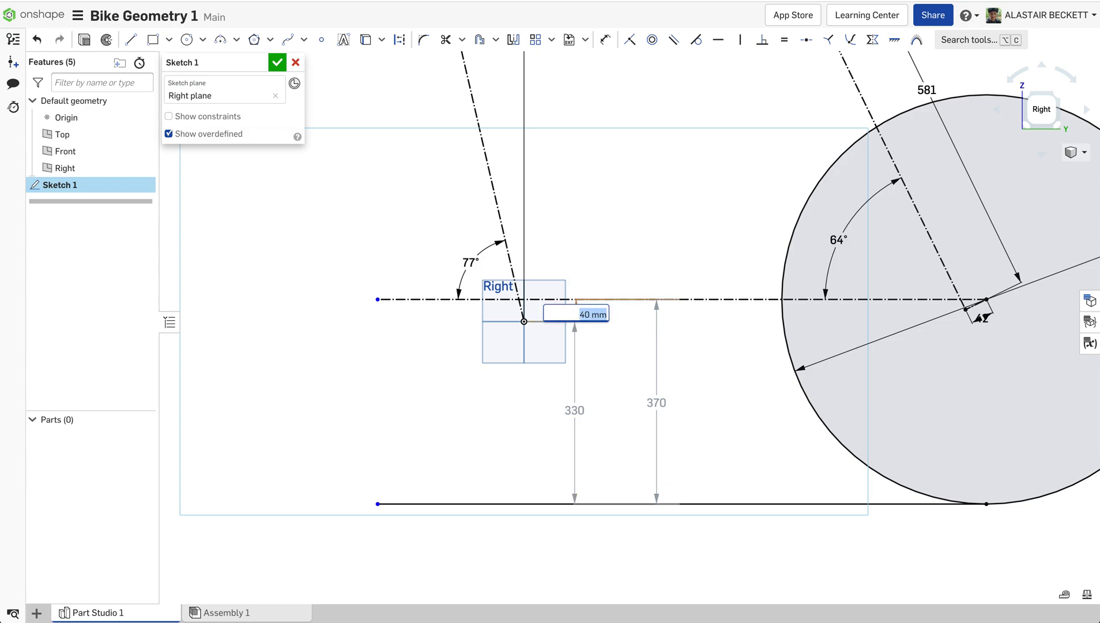
{"action": "type", "text": "30"}
{"action": "key", "text": "Return"}
{"action": "scroll", "coordinate": [575, 314], "scroll_direction": "up", "scroll_amount": 5}
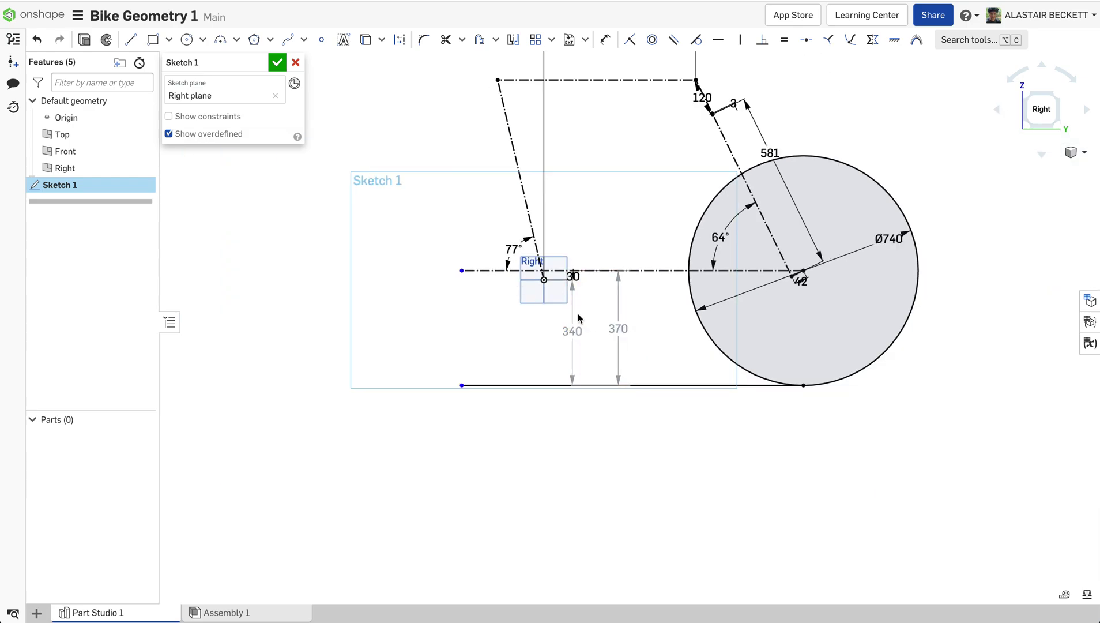
Extend the long horizontal construction line's -Y end and dimension the direct distance from that endpoint to the origin as 446 mm
{"action": "scroll", "coordinate": [533, 297], "scroll_direction": "down", "scroll_amount": 2}
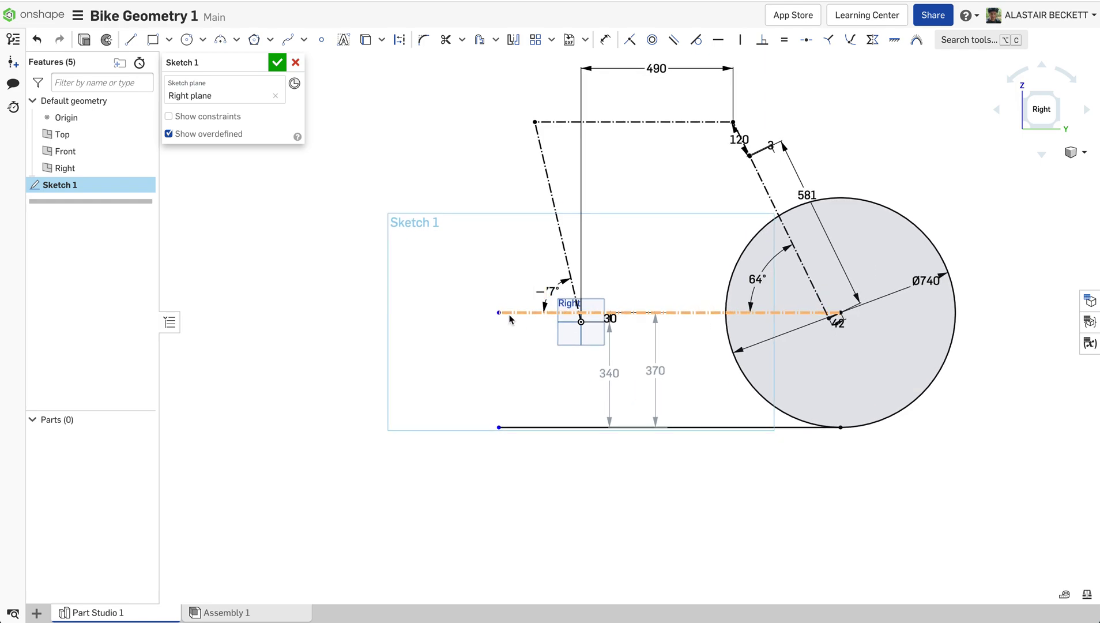
{"action": "key", "text": "ctrl+z"}
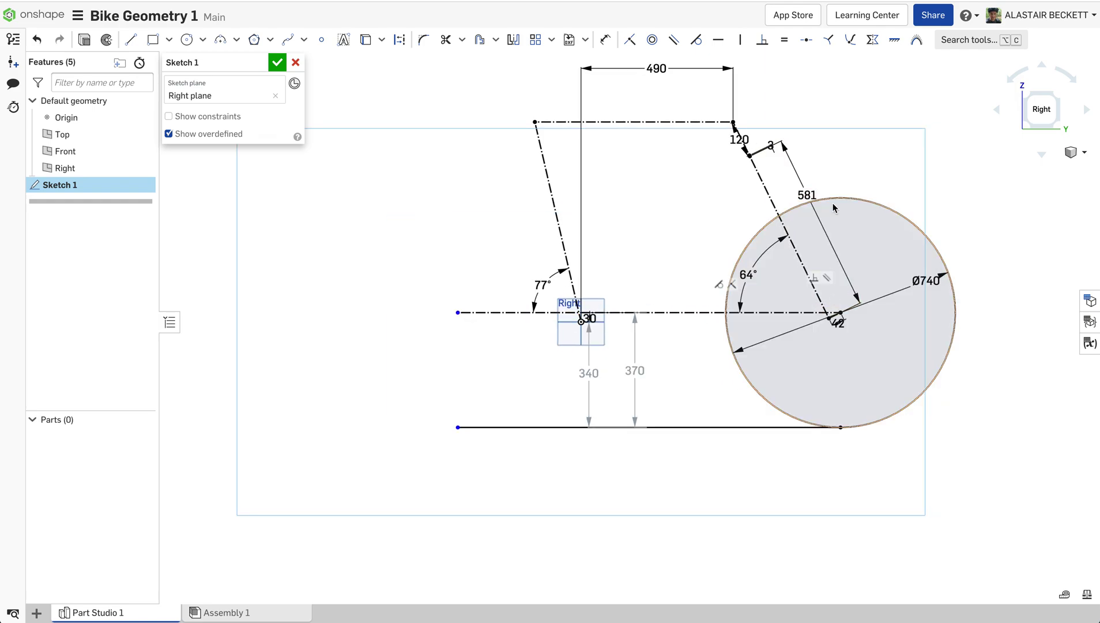
{"action": "left_click", "coordinate": [604, 41]}
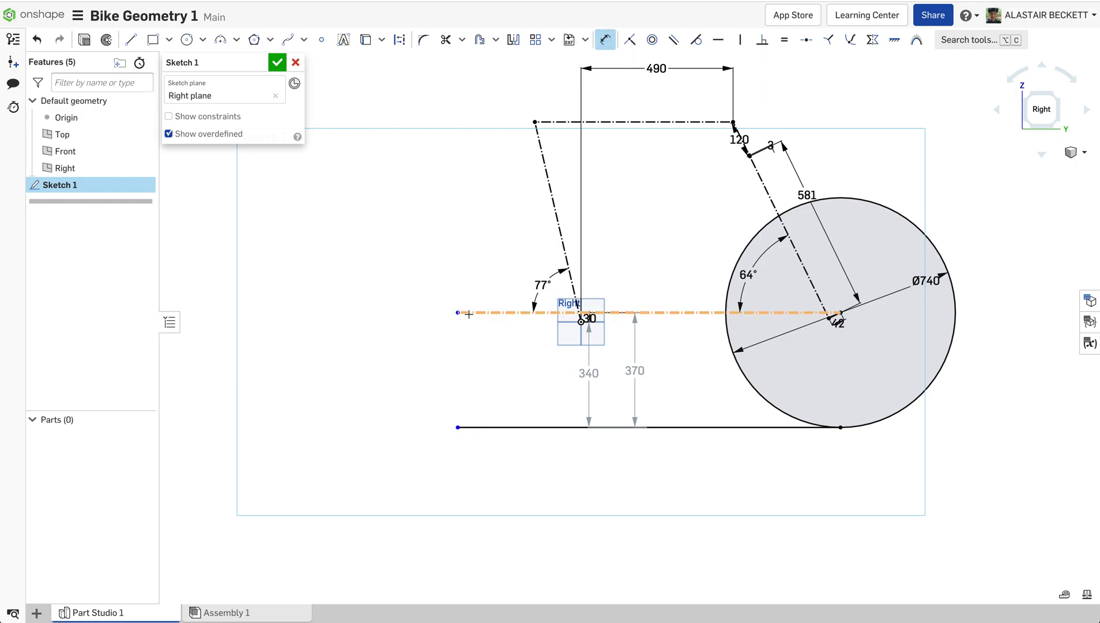
{"action": "left_click", "coordinate": [579, 321]}
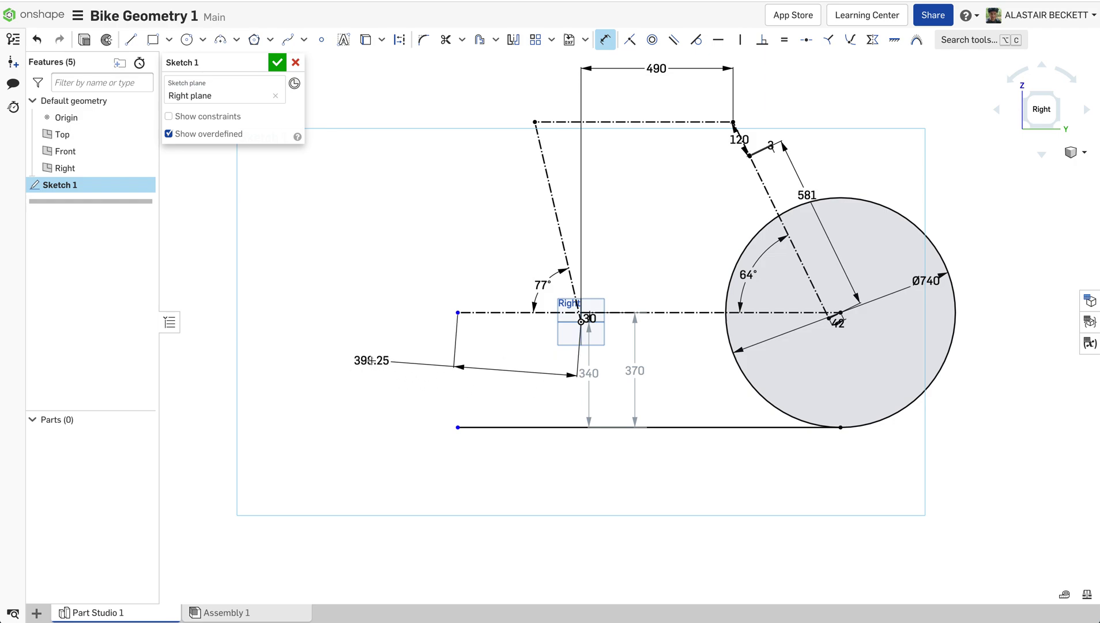
{"action": "left_click", "coordinate": [372, 360]}
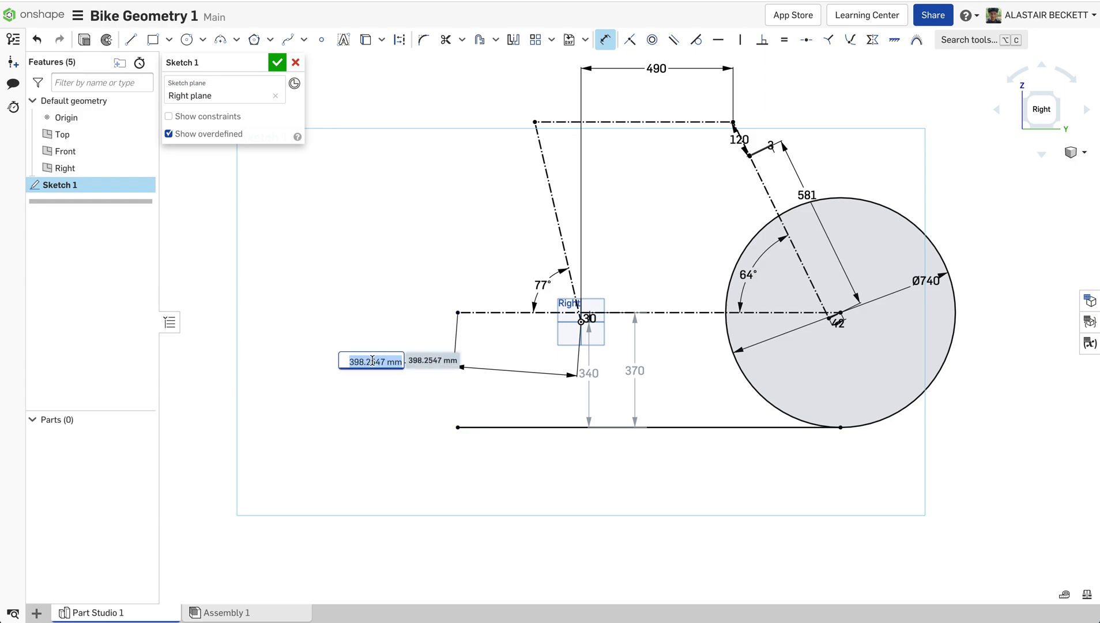
{"action": "type", "text": "446"}
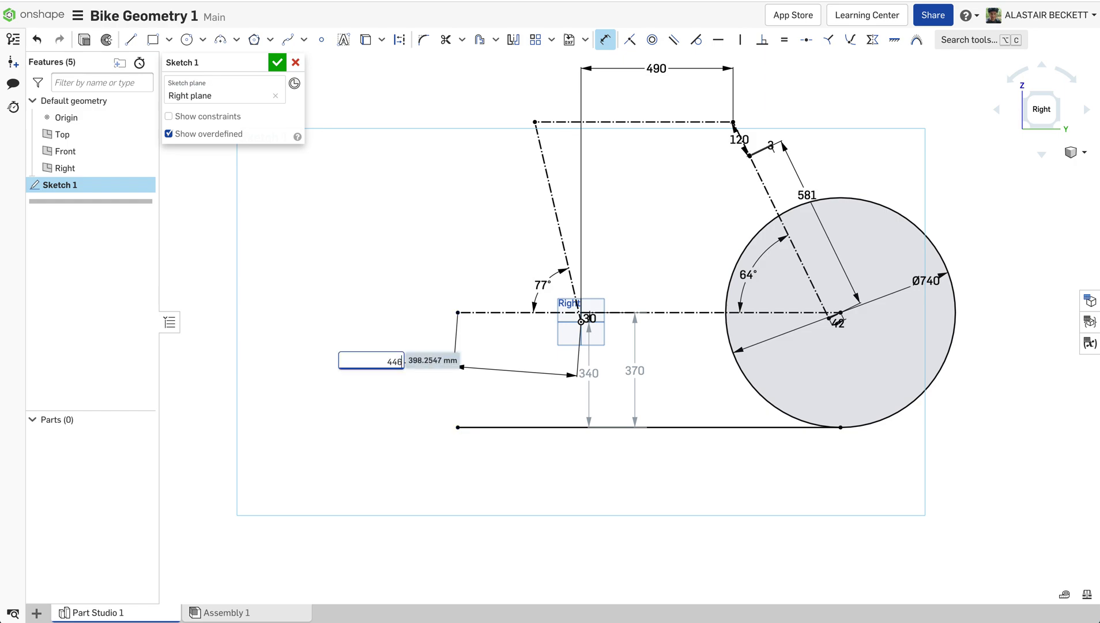
{"action": "key", "text": "Return"}
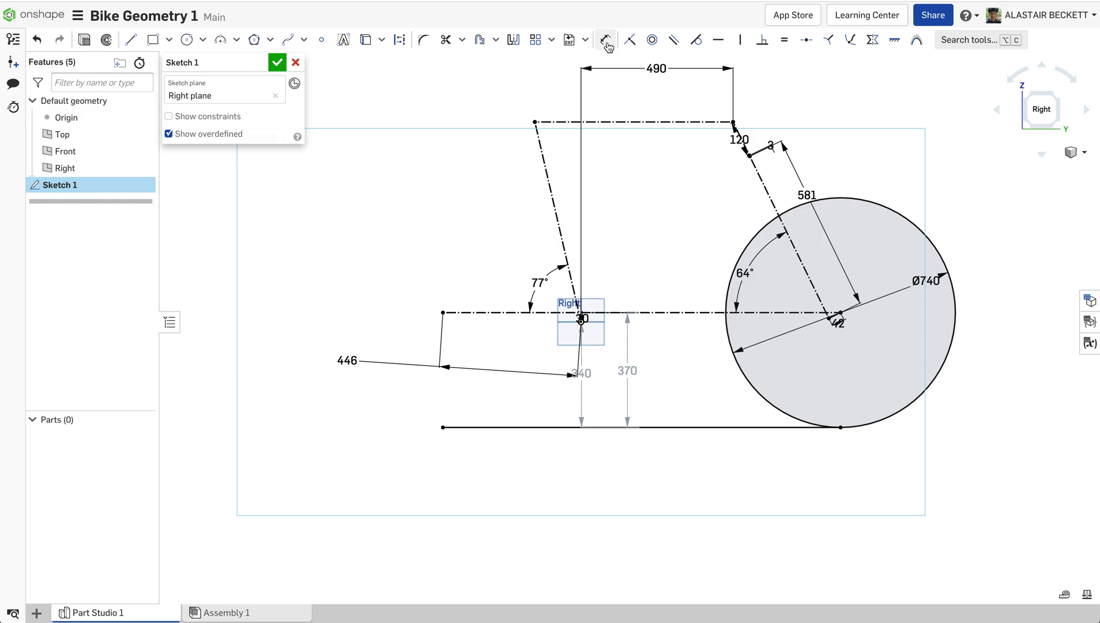
Add a driven horizontal dimension between the origin and the long construction line's -Y endpoint
{"action": "left_click", "coordinate": [443, 312]}
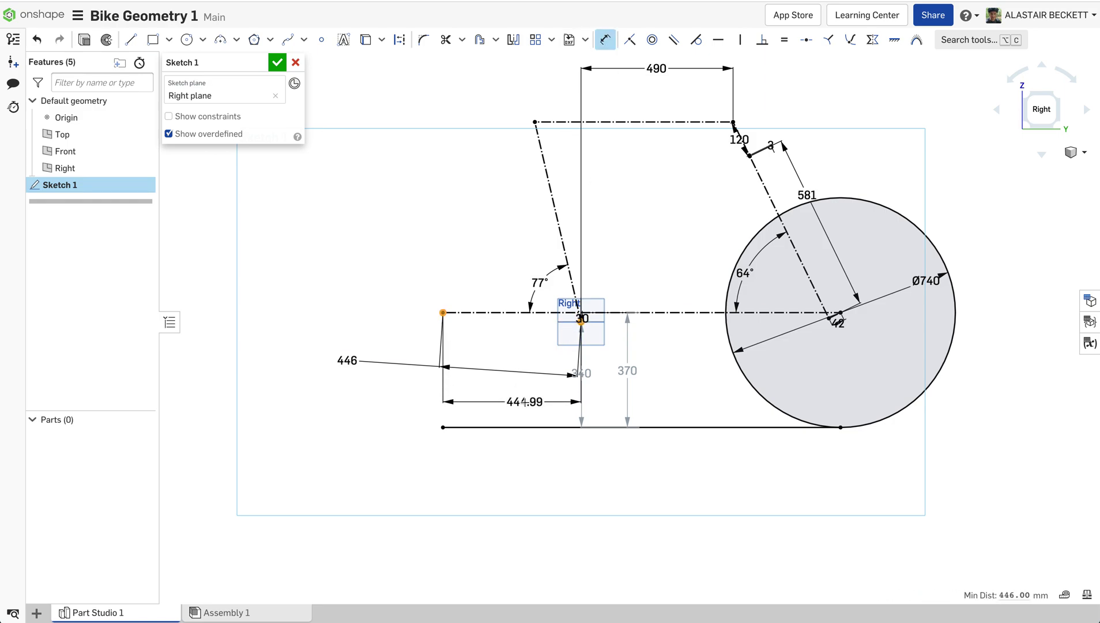
{"action": "left_click", "coordinate": [512, 356]}
{"action": "key", "text": "Return"}
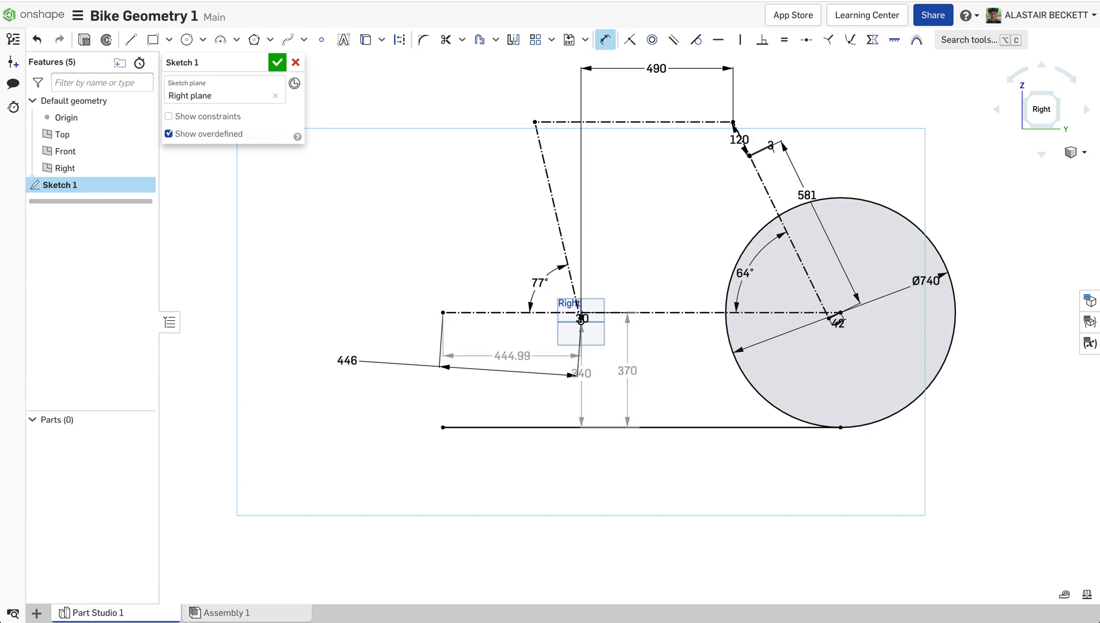
{"action": "key", "text": "Escape"}
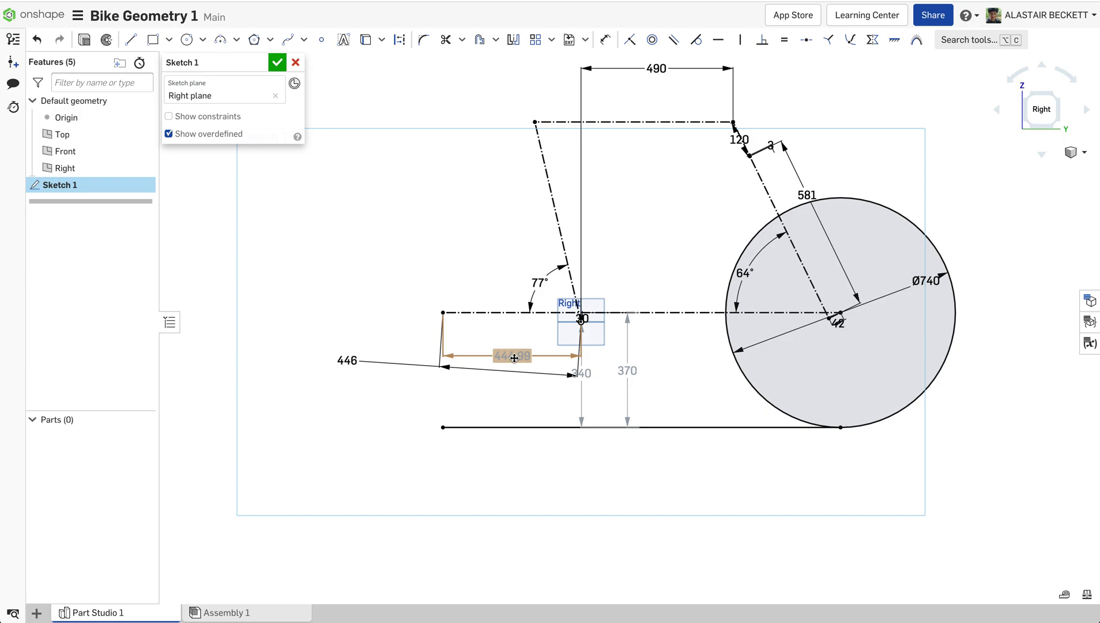
Delete the driven horizontal dimension between the origin and the long construction line's -Y endpoint
{"action": "scroll", "coordinate": [513, 358], "scroll_direction": "up", "scroll_amount": 2}
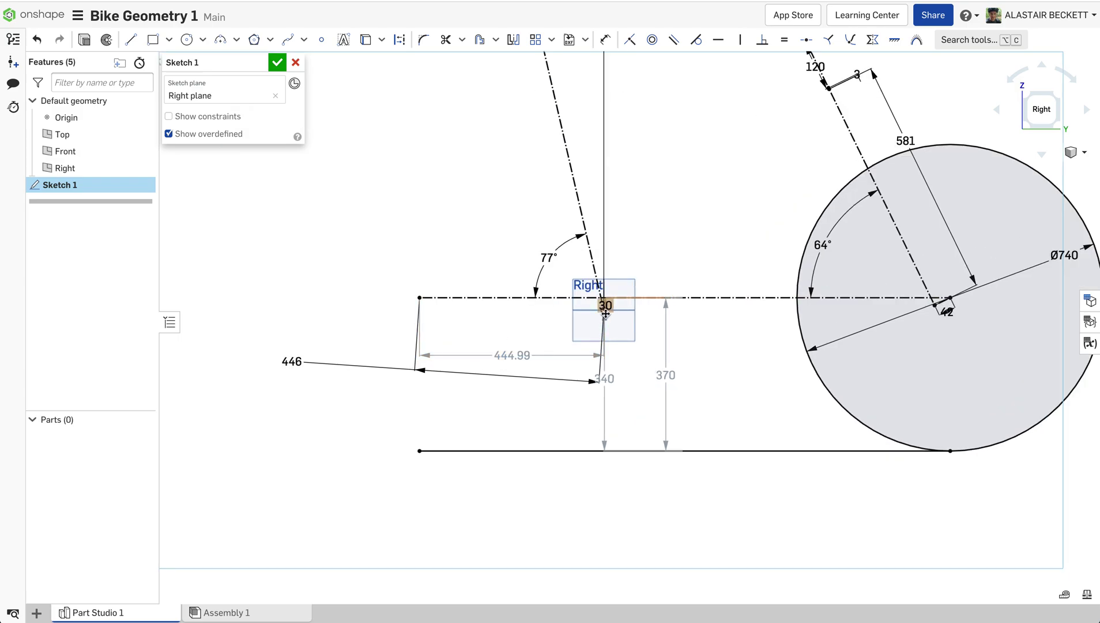
{"action": "scroll", "coordinate": [607, 310], "scroll_direction": "up", "scroll_amount": 4}
{"action": "scroll", "coordinate": [606, 310], "scroll_direction": "down", "scroll_amount": 2}
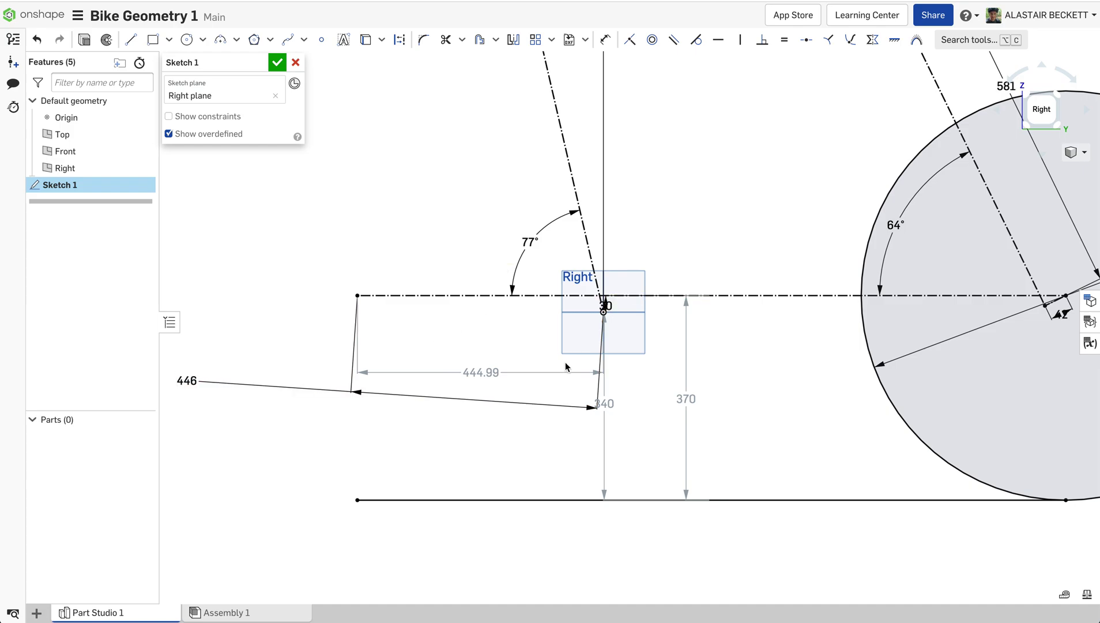
{"action": "scroll", "coordinate": [497, 358], "scroll_direction": "down", "scroll_amount": 2}
{"action": "key", "text": "Delete"}
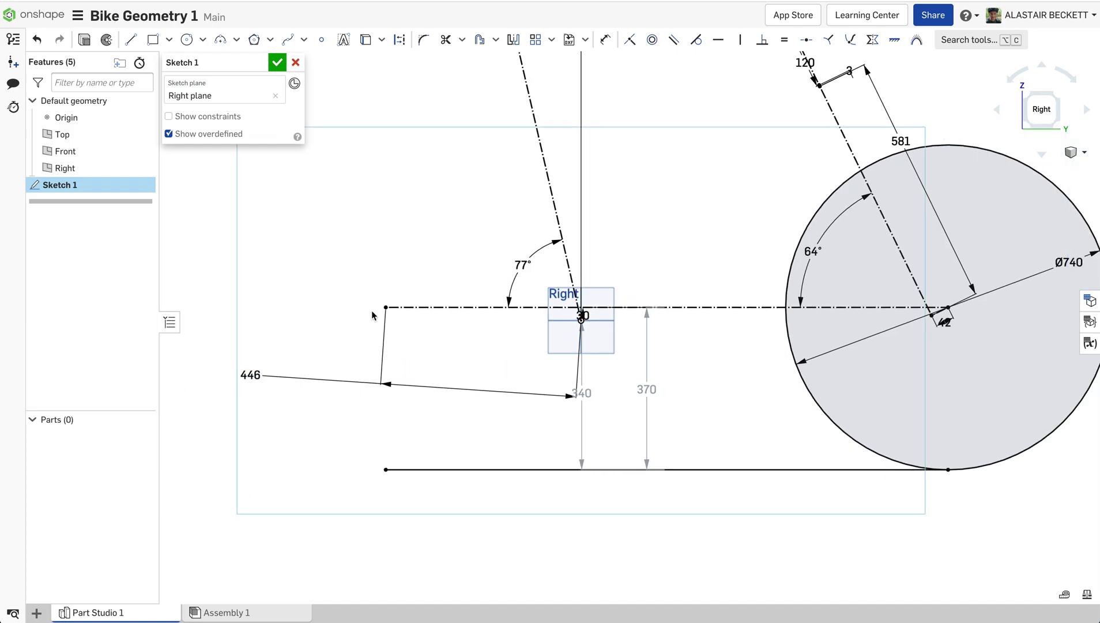
Reposition the 446 mm dimension text between its extension lines, just below the long construction line
{"action": "scroll", "coordinate": [525, 334], "scroll_direction": "down", "scroll_amount": 2}
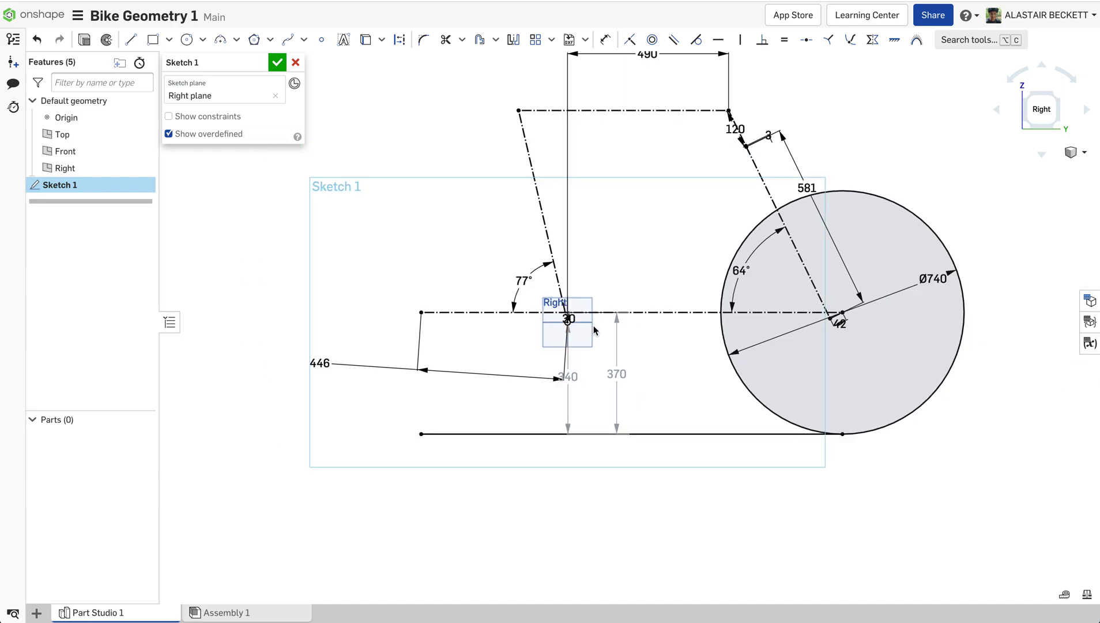
{"action": "scroll", "coordinate": [576, 277], "scroll_direction": "up", "scroll_amount": 1}
{"action": "mouse_move", "coordinate": [286, 367]}
{"action": "left_mouse_down"}
{"action": "mouse_move", "coordinate": [427, 369]}
{"action": "mouse_move", "coordinate": [482, 354]}
{"action": "left_mouse_up"}
Add a driven aligned dimension between the wheel centre and the origin
{"action": "left_click", "coordinate": [603, 40]}
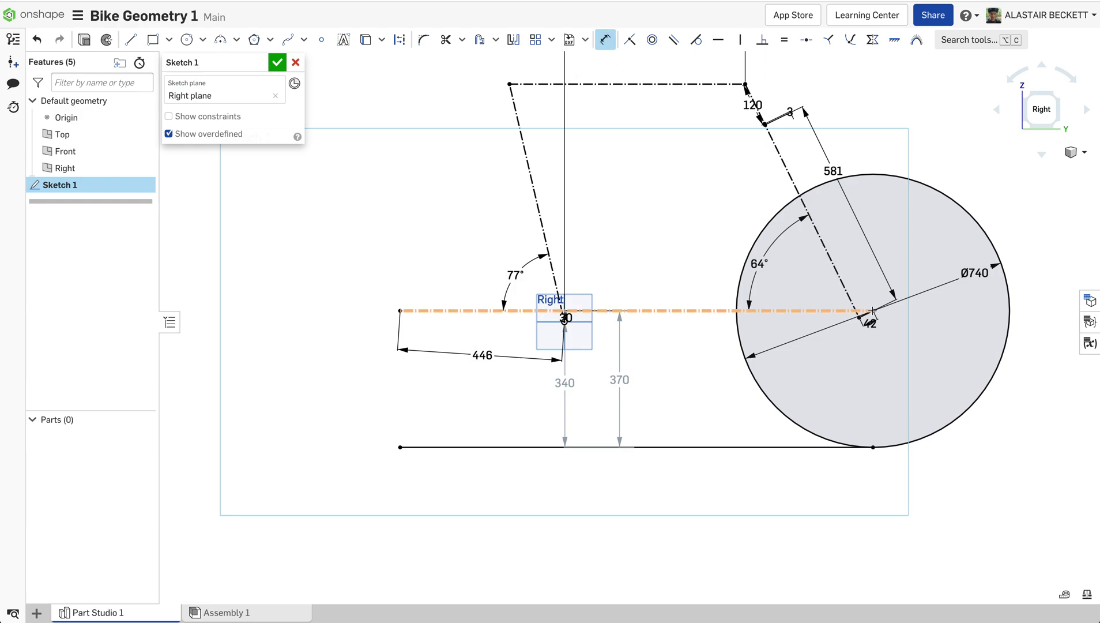
{"action": "left_click", "coordinate": [565, 321]}
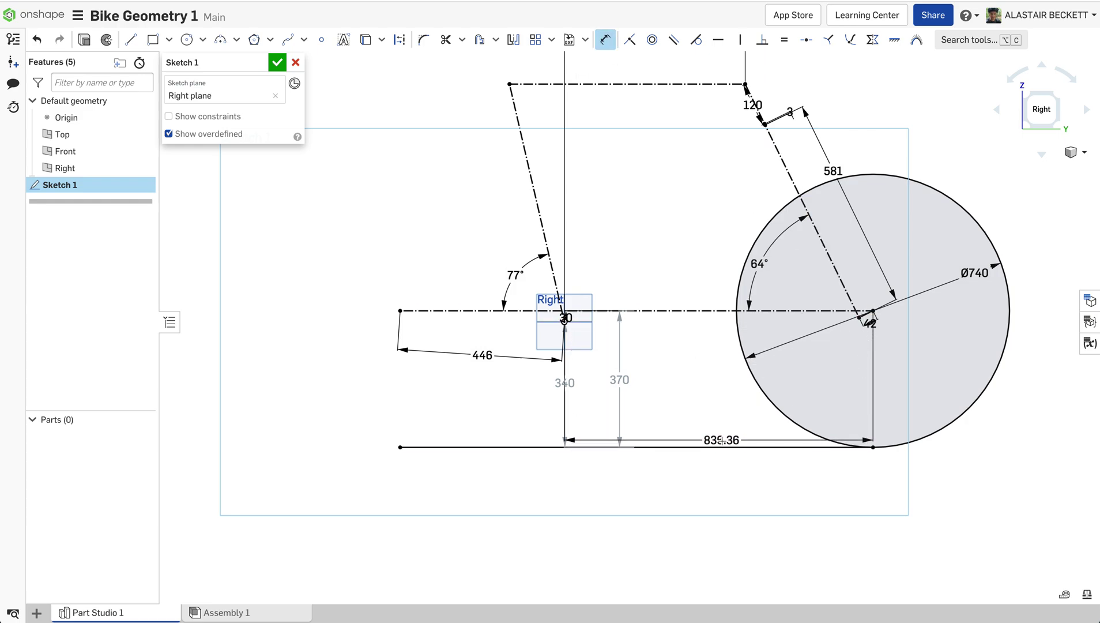
{"action": "scroll", "coordinate": [716, 431], "scroll_direction": "down", "scroll_amount": 3}
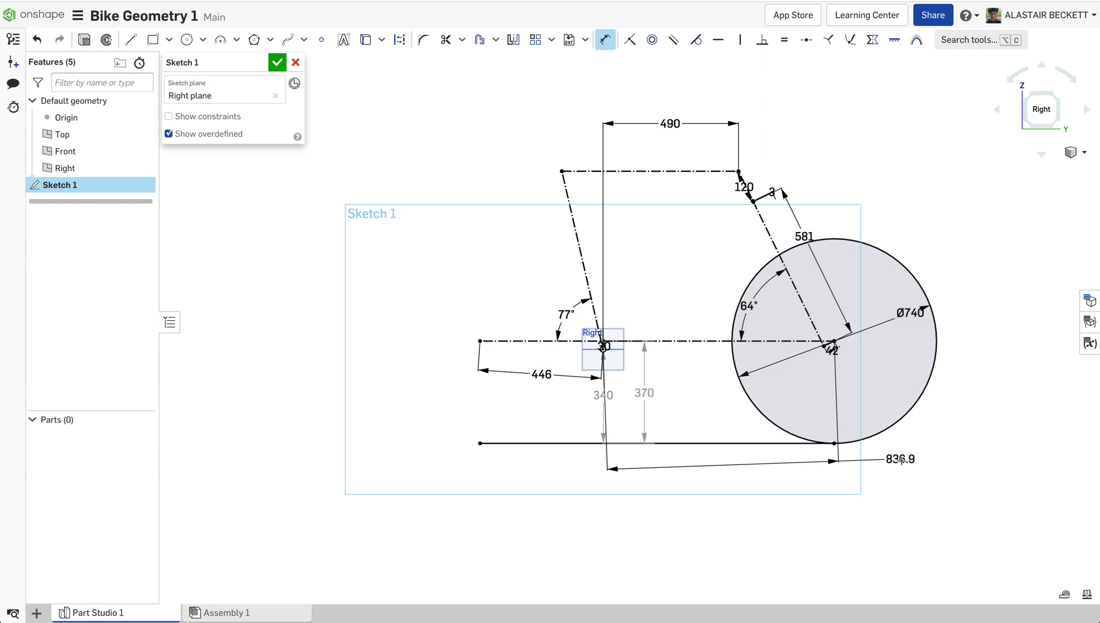
{"action": "left_click", "coordinate": [901, 462]}
{"action": "key", "text": "Return"}
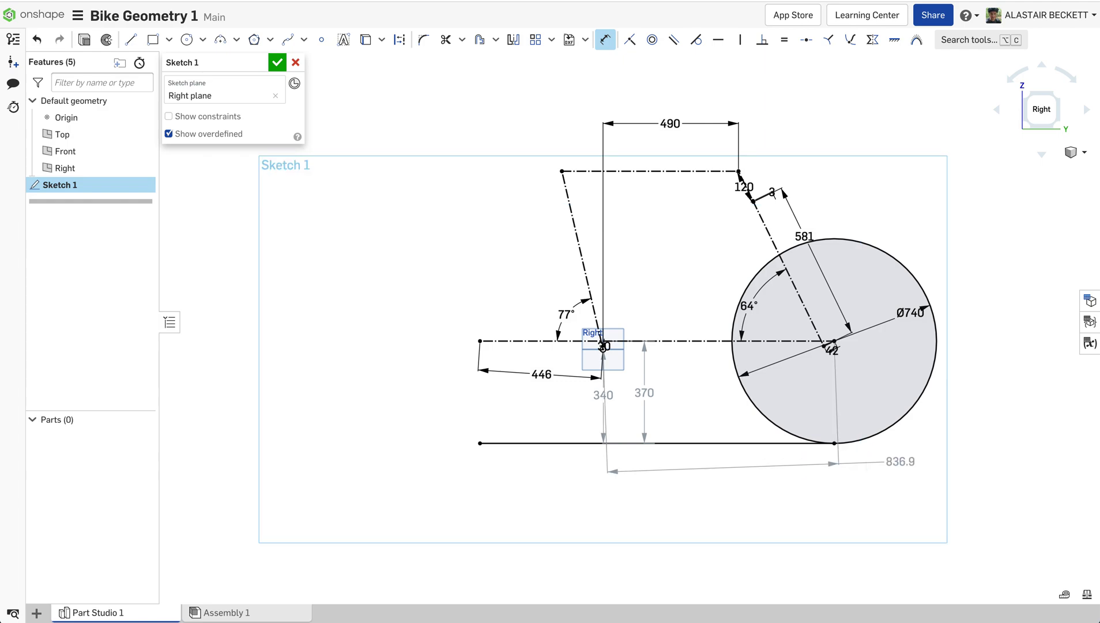
Reposition the driven wheel-centre-to-origin dimension above the ground line, close beneath the long construction line
{"action": "left_click_drag", "start_coordinate": [901, 462], "coordinate": [711, 360]}
{"action": "scroll", "coordinate": [580, 333], "scroll_direction": "down", "scroll_amount": 3}
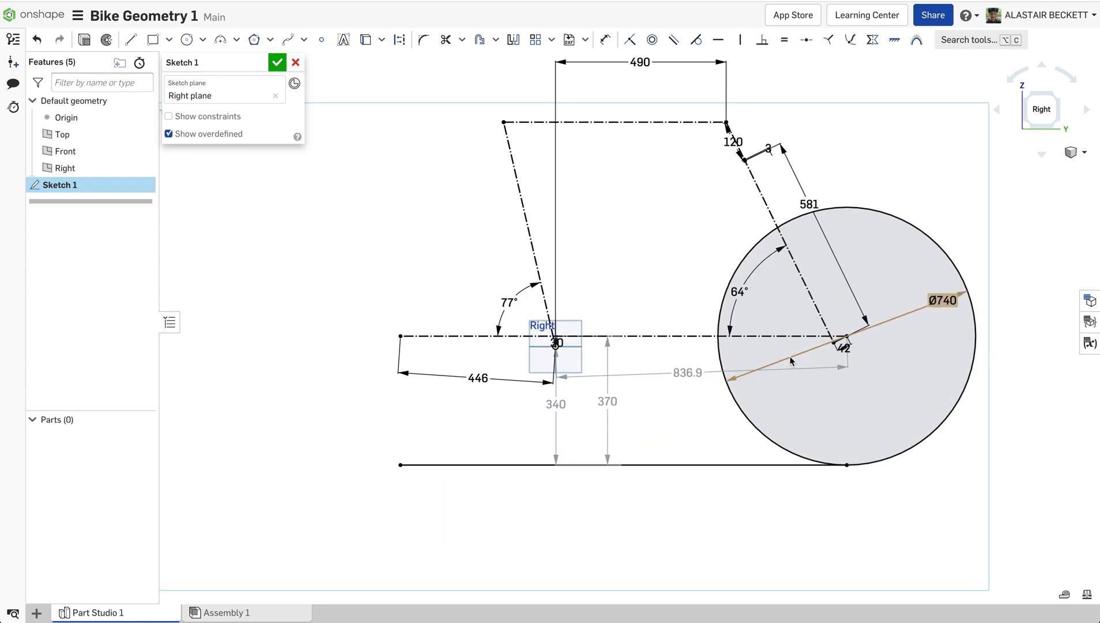
{"action": "scroll", "coordinate": [785, 374], "scroll_direction": "up", "scroll_amount": 2}
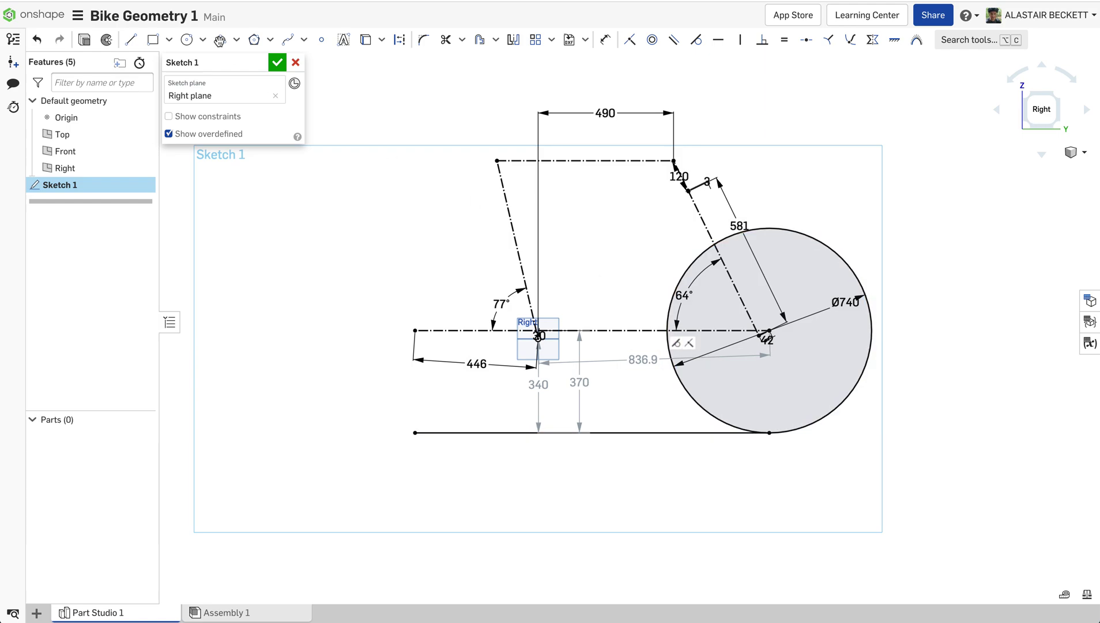
Draw a construction line from the origin to the centre of the wheel circle
{"action": "left_click", "coordinate": [131, 42]}
{"action": "left_click", "coordinate": [400, 40]}
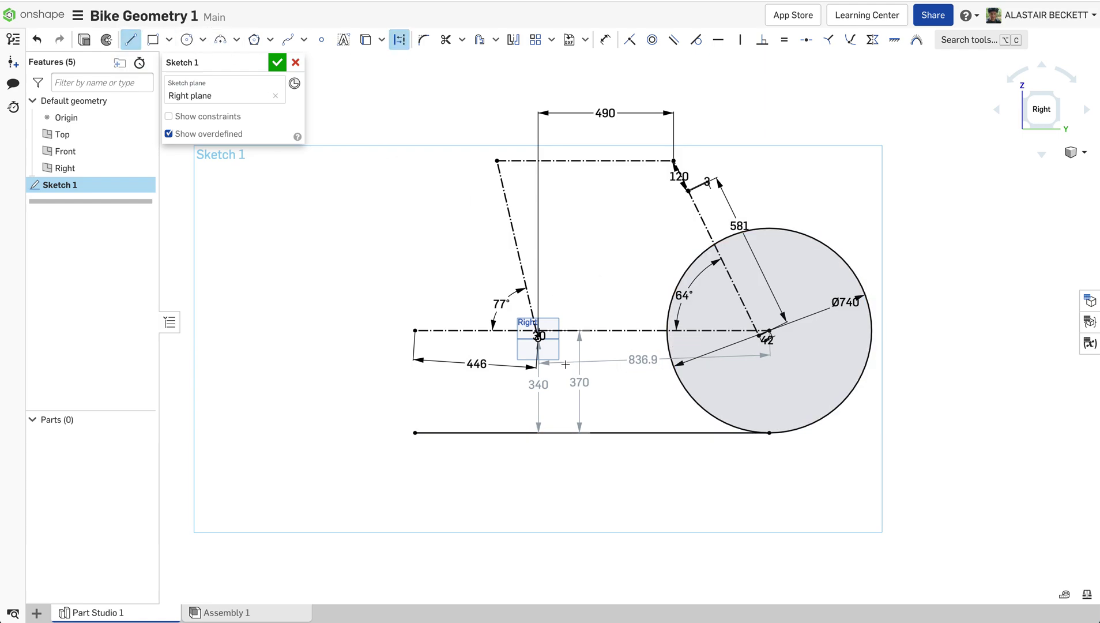
{"action": "scroll", "coordinate": [548, 340], "scroll_direction": "up", "scroll_amount": 3}
{"action": "left_click", "coordinate": [524, 321]}
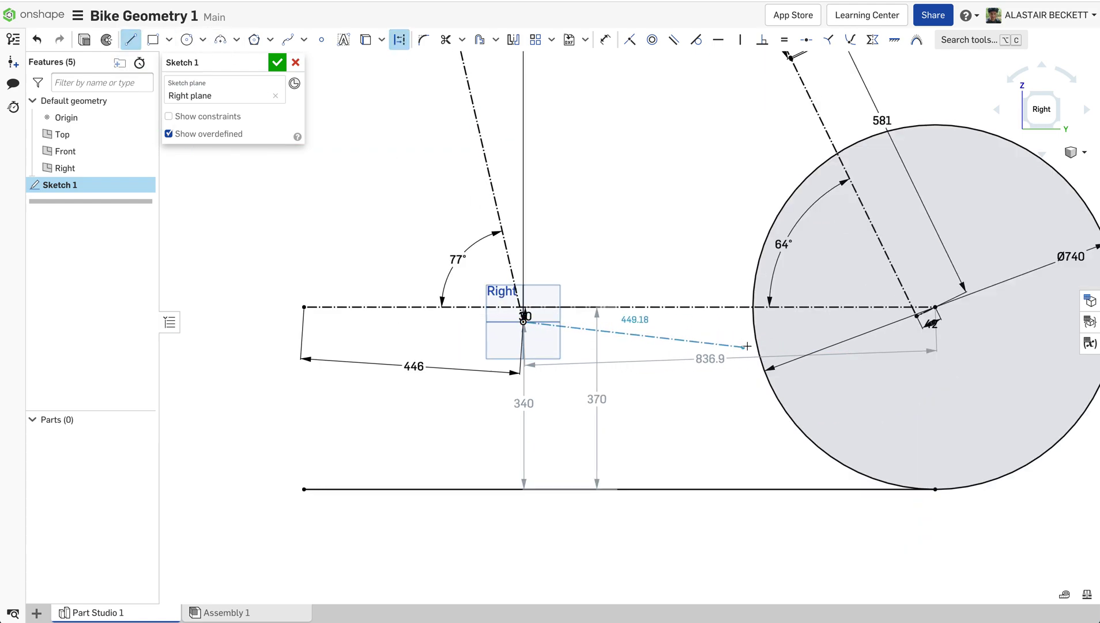
{"action": "left_click", "coordinate": [935, 308]}
{"action": "key", "text": "Escape"}
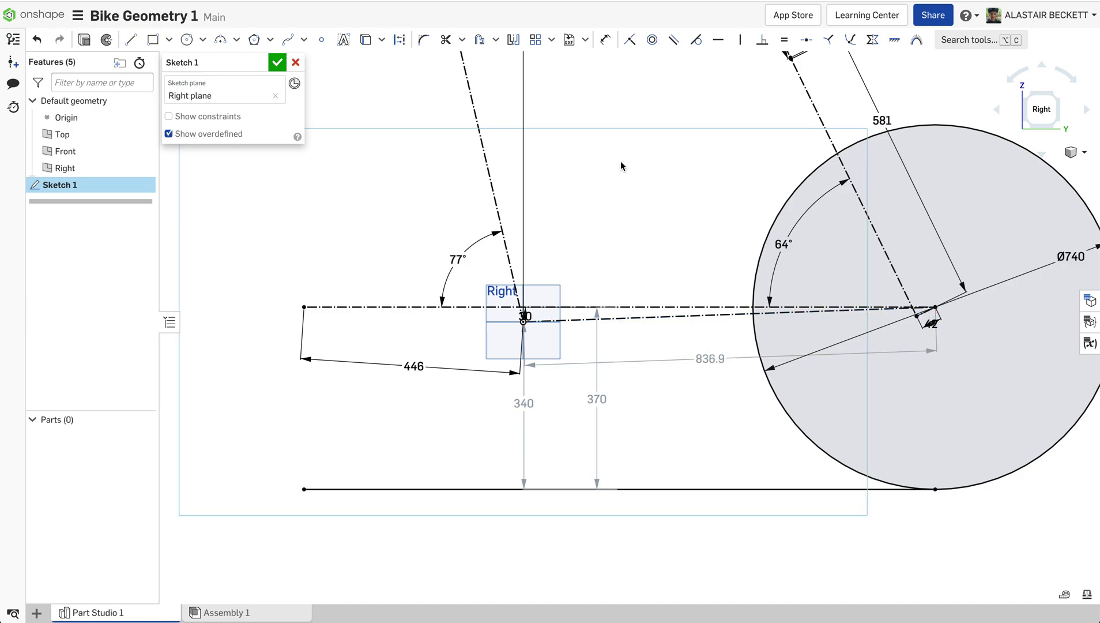
{"action": "left_click", "coordinate": [605, 39]}
{"action": "left_click", "coordinate": [676, 320]}
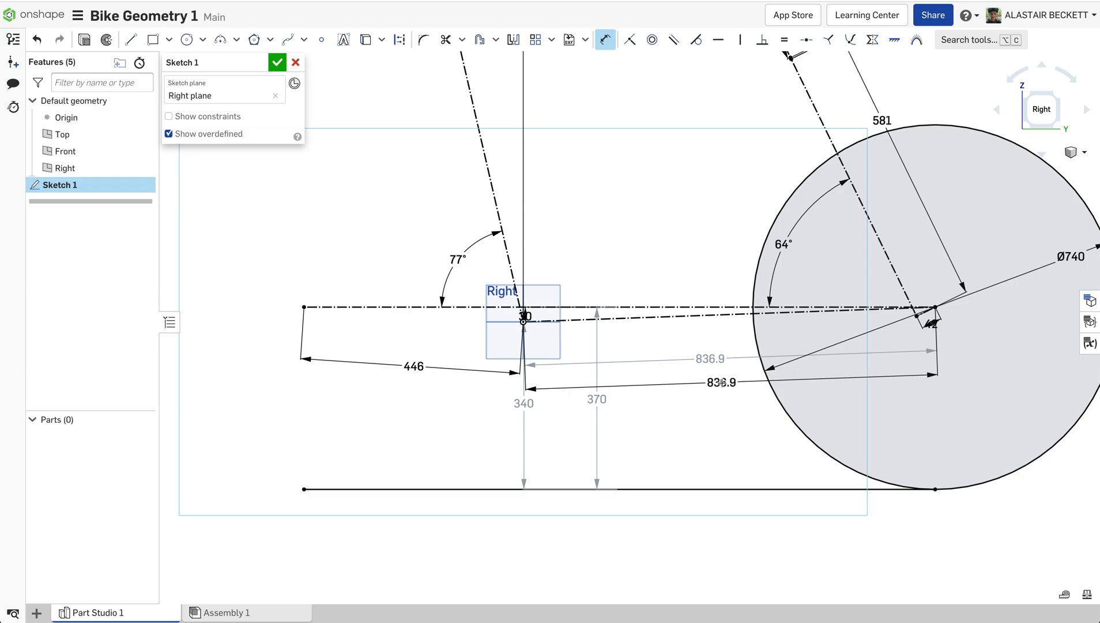
{"action": "key", "text": "Escape"}
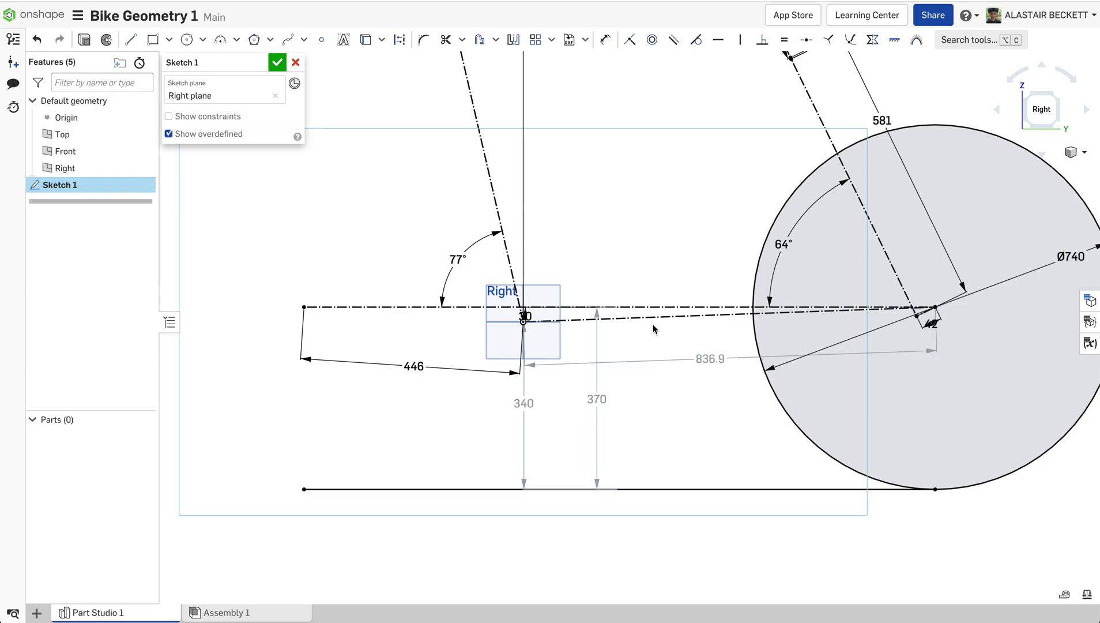
Delete the slanted construction line between the origin and the wheel centre
{"action": "scroll", "coordinate": [645, 355], "scroll_direction": "down", "scroll_amount": 1}
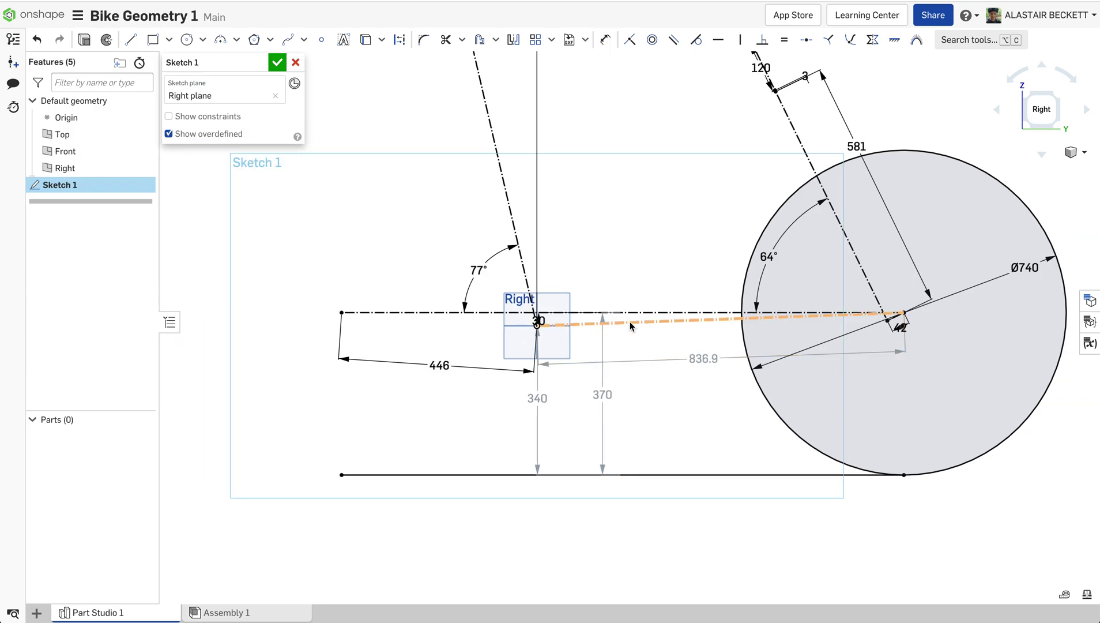
{"action": "left_click", "coordinate": [630, 322]}
{"action": "key", "text": "Delete"}
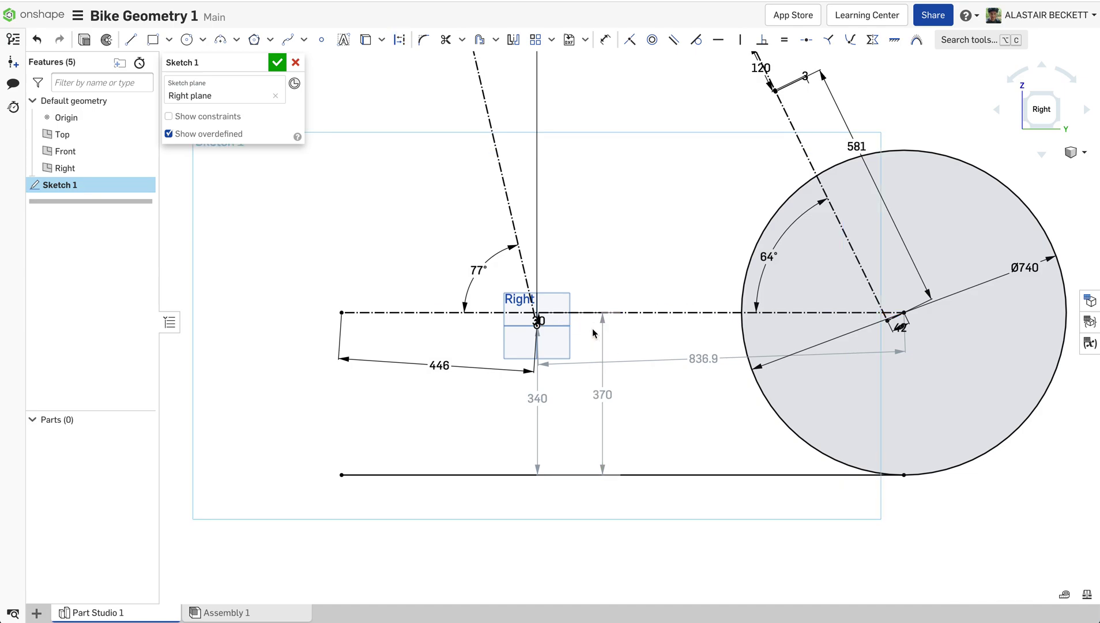
Add a driven horizontal dimension between the two ends of the top construction line, placed above the 490 mm dimension
{"action": "scroll", "coordinate": [594, 333], "scroll_direction": "down", "scroll_amount": 3}
{"action": "scroll", "coordinate": [606, 240], "scroll_direction": "up", "scroll_amount": 2}
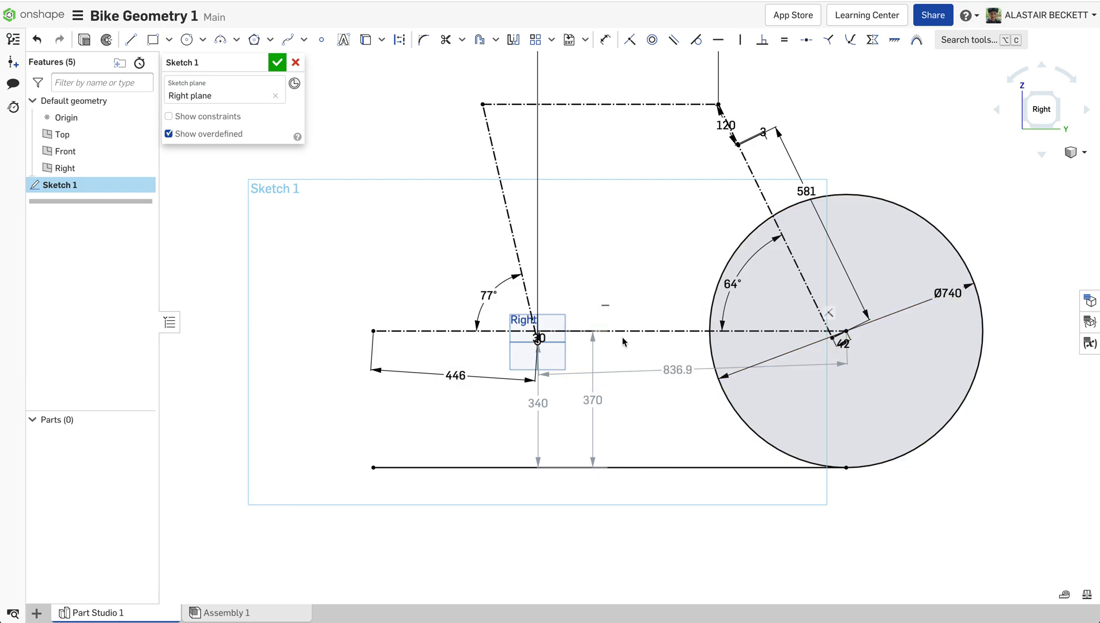
{"action": "scroll", "coordinate": [692, 365], "scroll_direction": "down", "scroll_amount": 1}
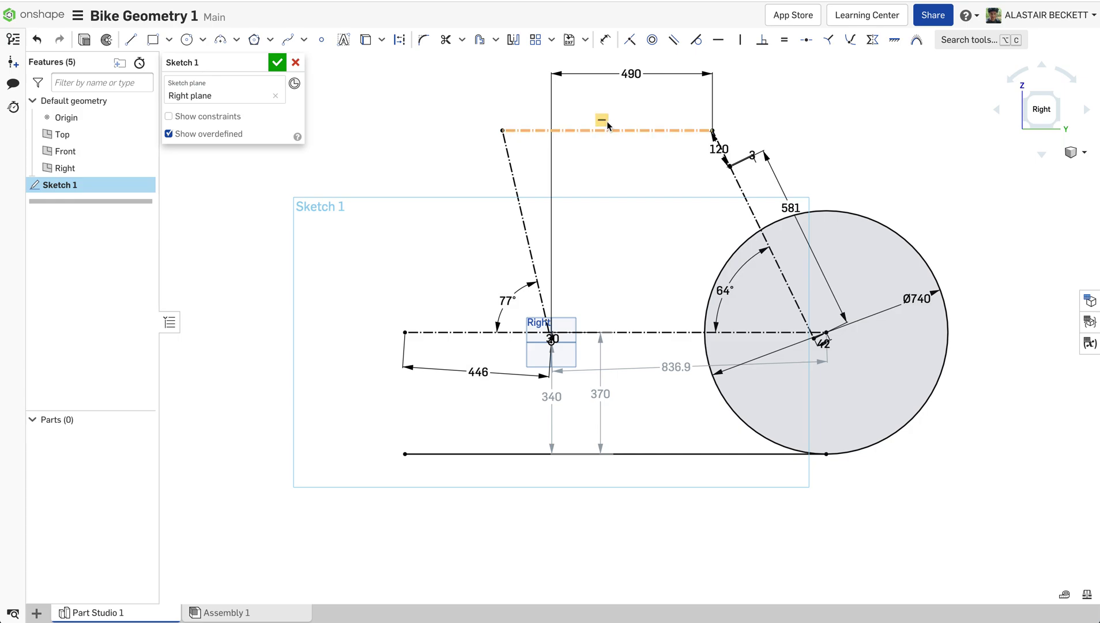
{"action": "left_click", "coordinate": [605, 40]}
{"action": "scroll", "coordinate": [655, 309], "scroll_direction": "down", "scroll_amount": 2}
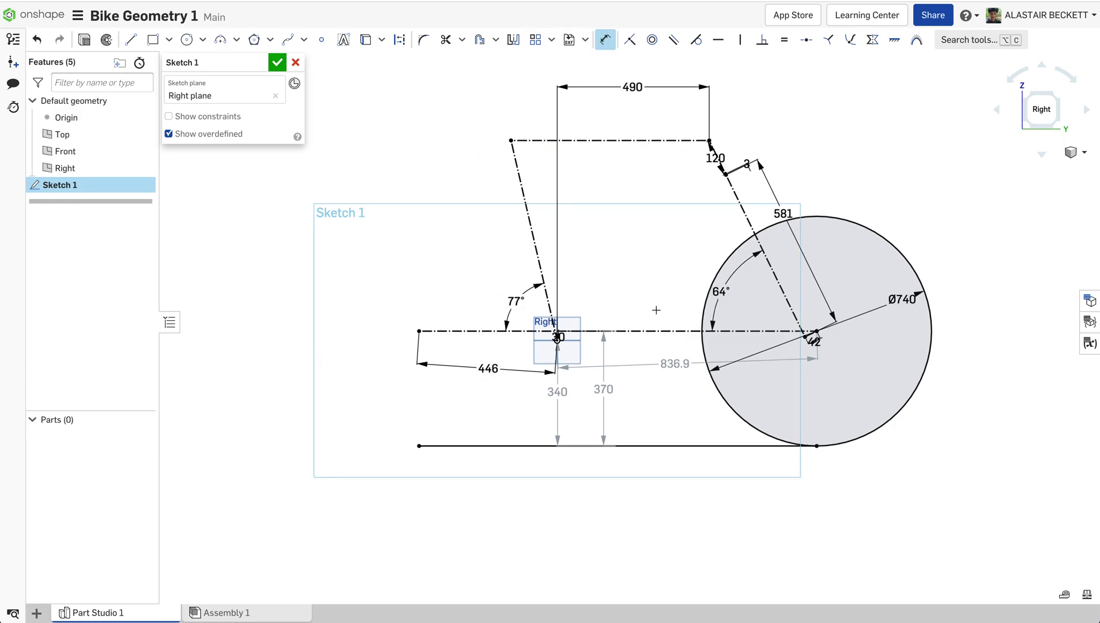
{"action": "scroll", "coordinate": [659, 141], "scroll_direction": "up", "scroll_amount": 1}
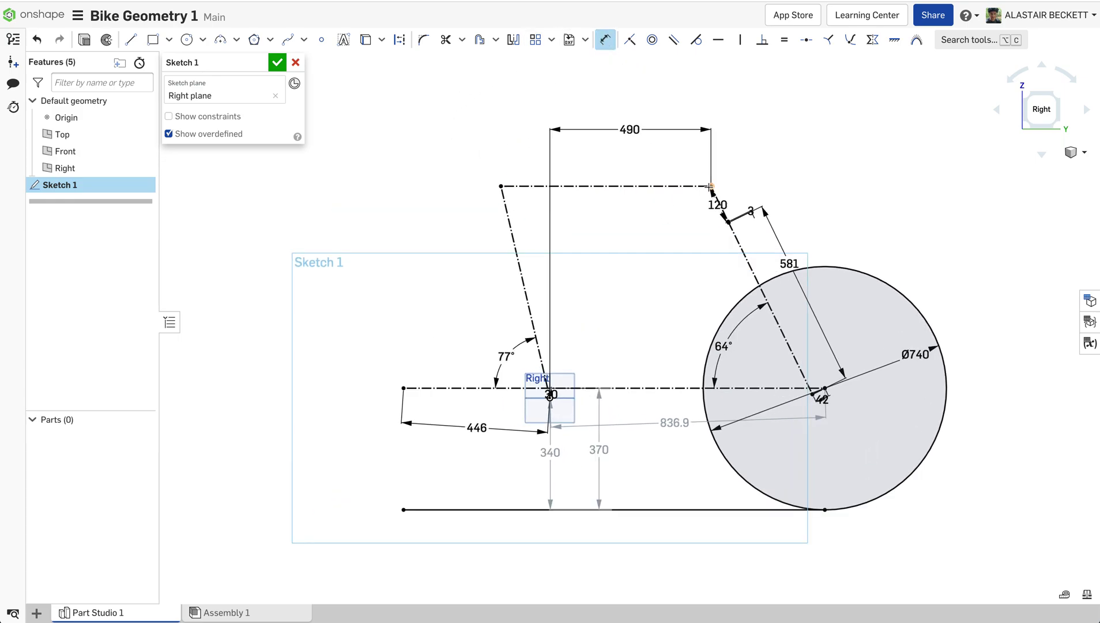
{"action": "left_click", "coordinate": [712, 186]}
{"action": "left_click", "coordinate": [501, 186]}
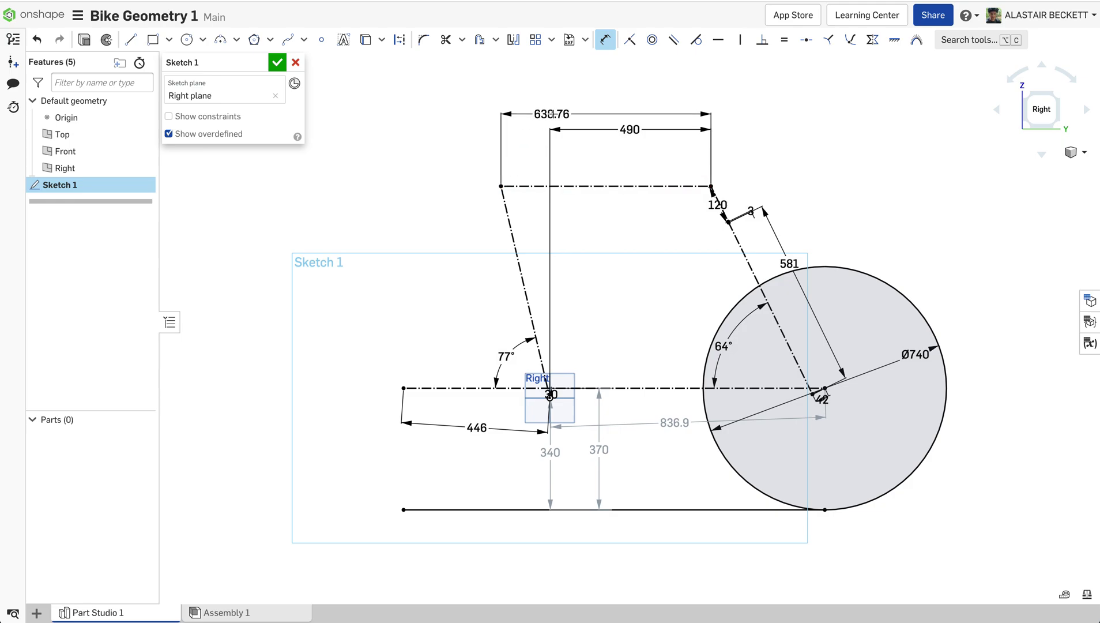
{"action": "left_click", "coordinate": [603, 109]}
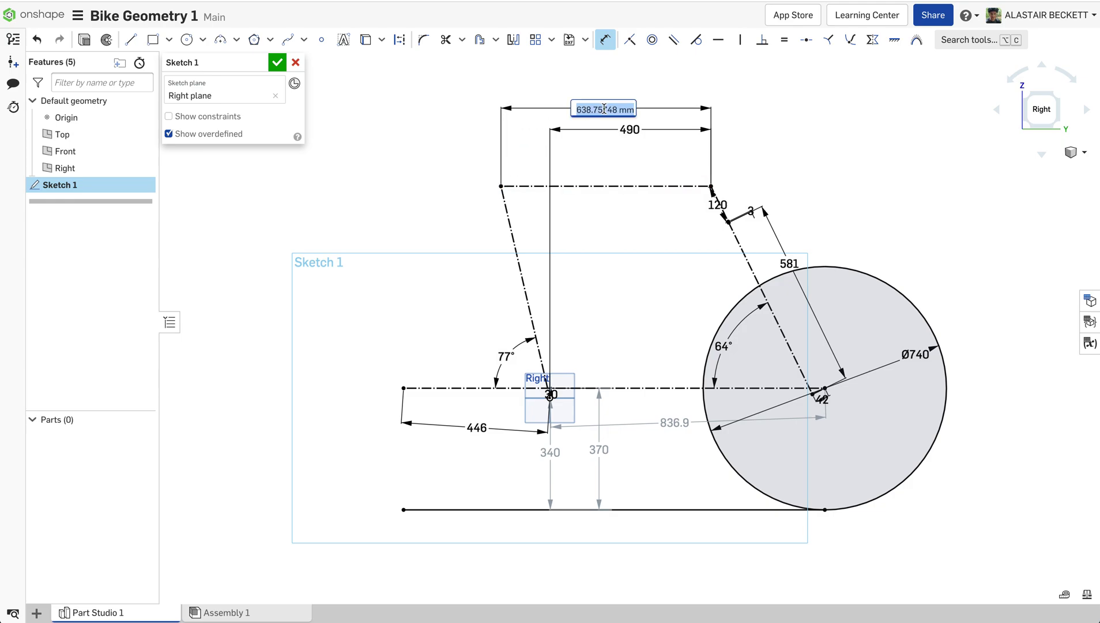
{"action": "key", "text": "Return"}
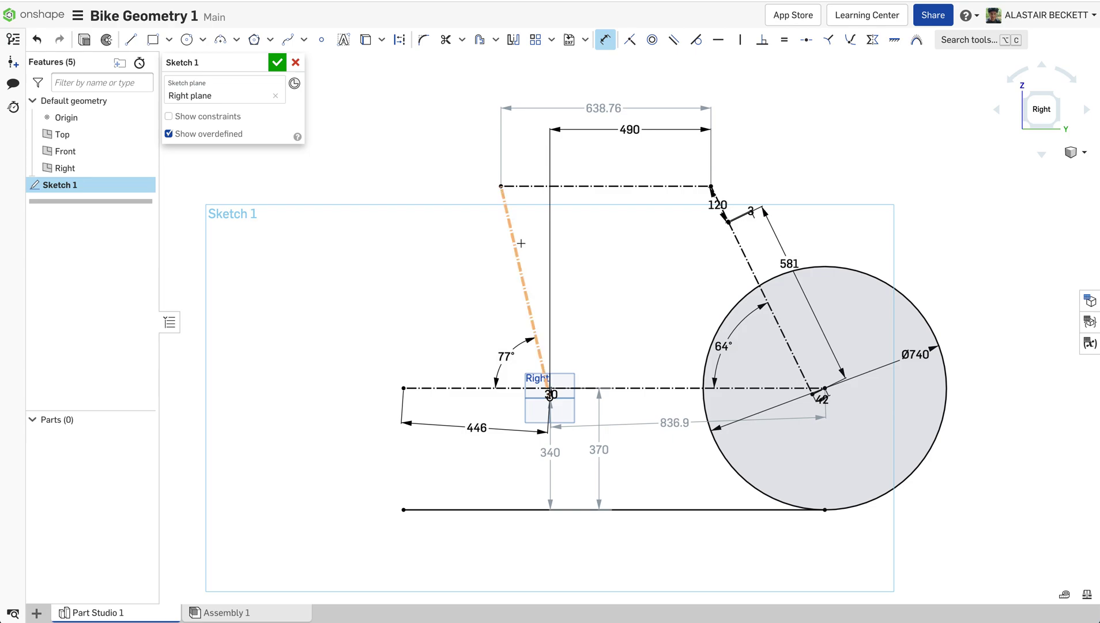
Draw a construction line about 683 mm long from the rear end of the top line to a point just forward of the origin
{"action": "scroll", "coordinate": [505, 231], "scroll_direction": "down", "scroll_amount": 2}
{"action": "scroll", "coordinate": [595, 121], "scroll_direction": "up", "scroll_amount": 1}
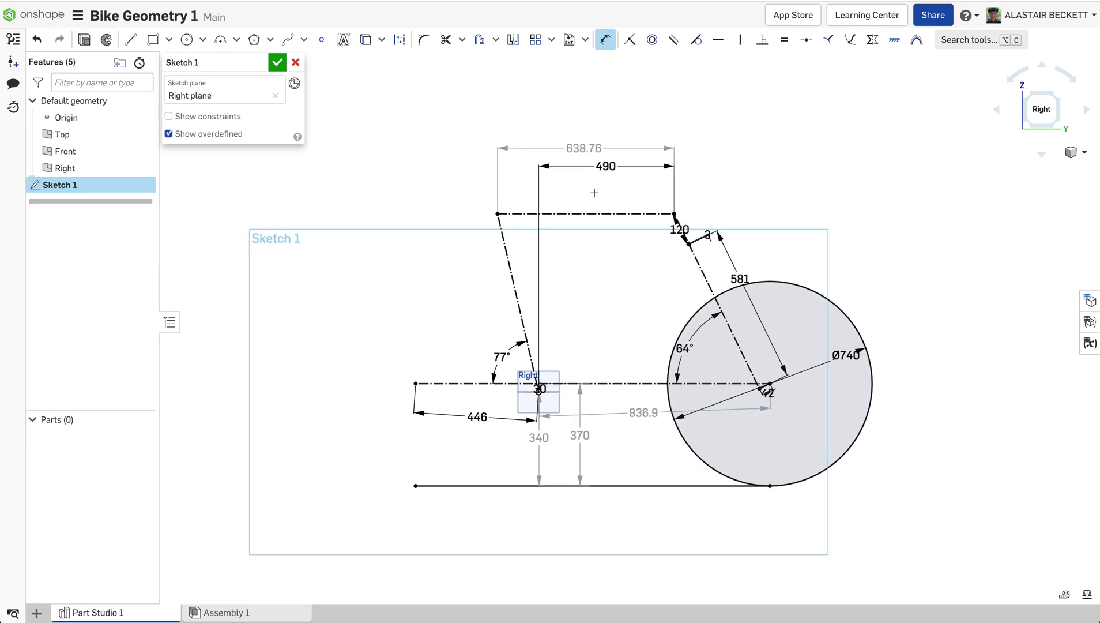
{"action": "scroll", "coordinate": [633, 236], "scroll_direction": "down", "scroll_amount": 1}
{"action": "scroll", "coordinate": [630, 298], "scroll_direction": "up", "scroll_amount": 1}
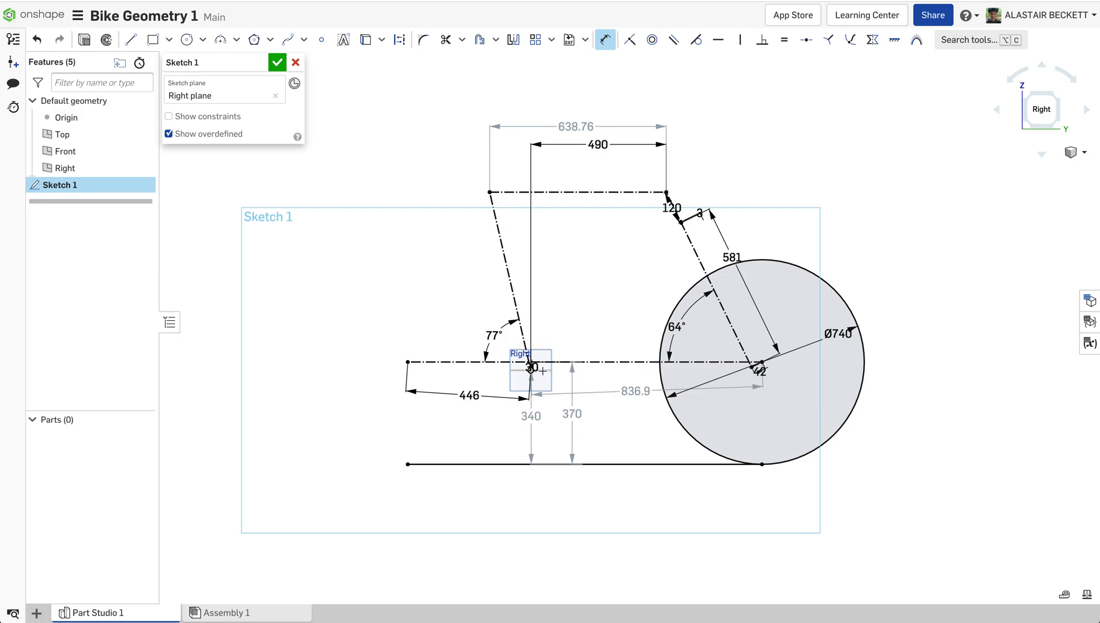
{"action": "scroll", "coordinate": [542, 370], "scroll_direction": "up", "scroll_amount": 1}
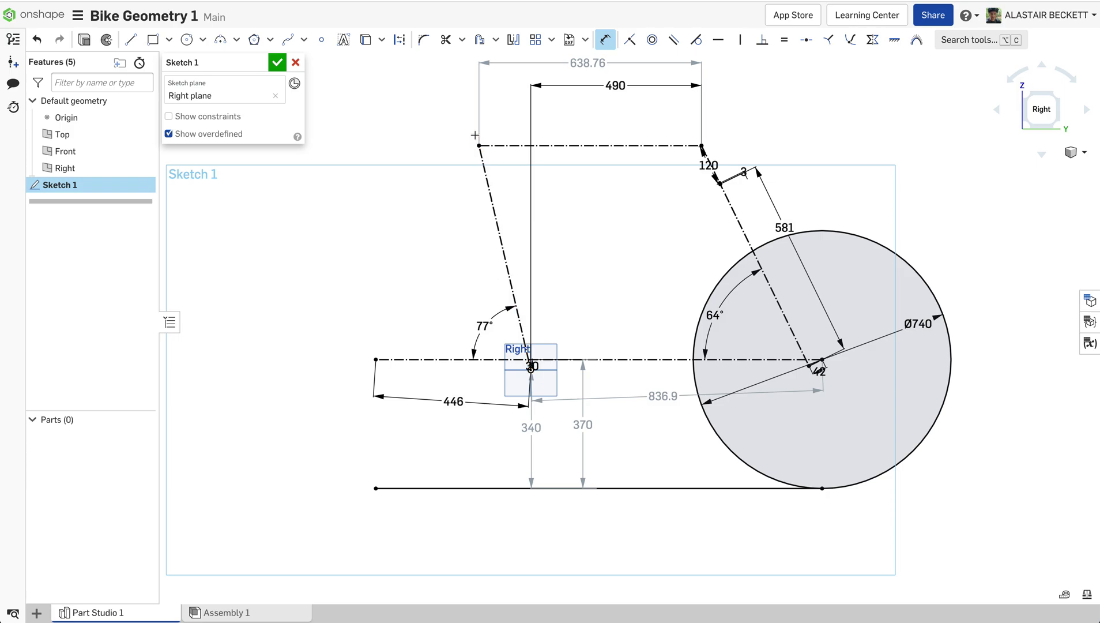
{"action": "left_click", "coordinate": [131, 39]}
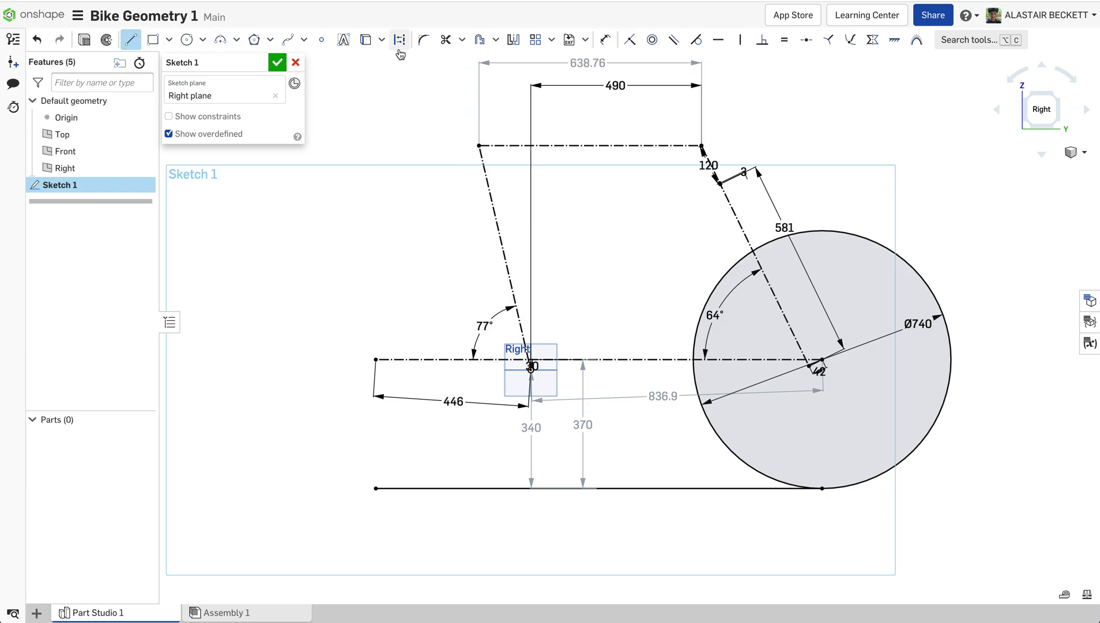
{"action": "left_click", "coordinate": [400, 40]}
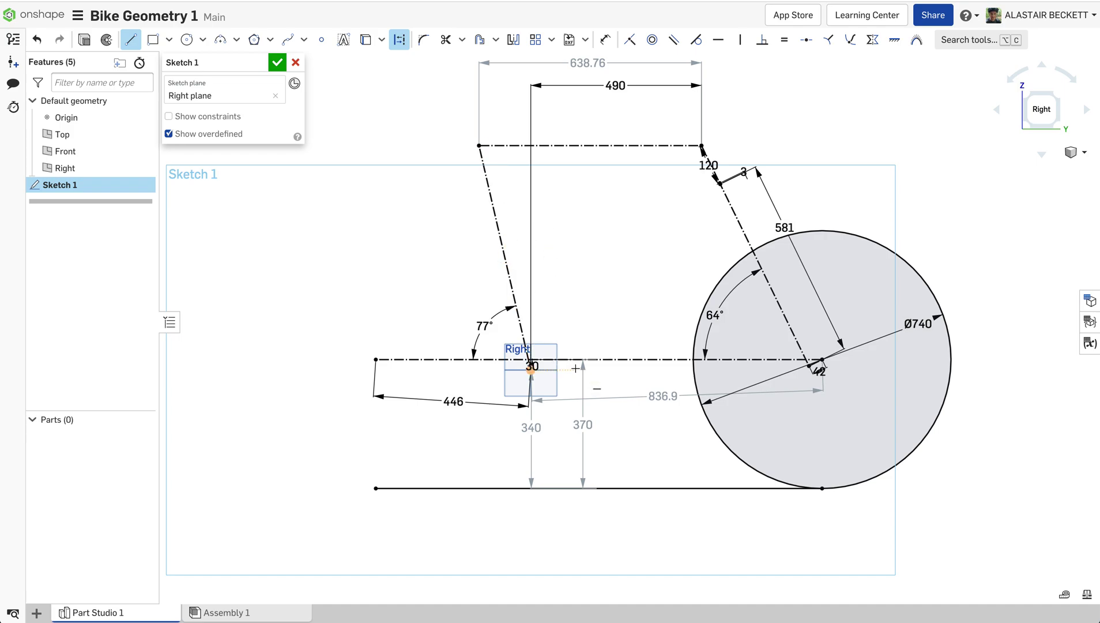
{"action": "left_click", "coordinate": [479, 145]}
{"action": "scroll", "coordinate": [550, 340], "scroll_direction": "up", "scroll_amount": 3}
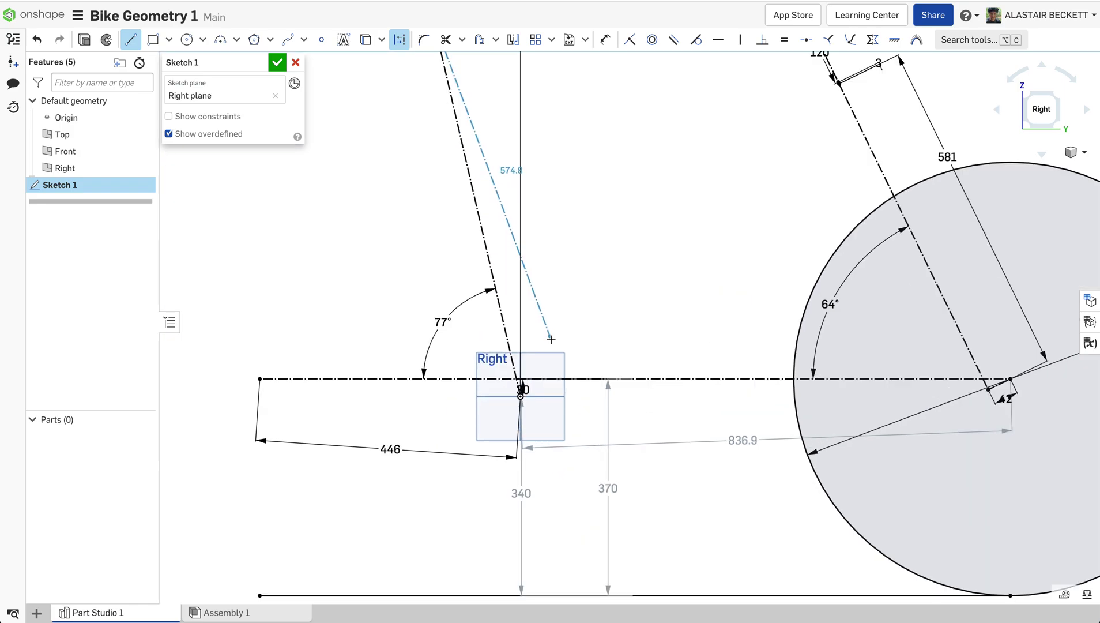
{"action": "scroll", "coordinate": [567, 397], "scroll_direction": "up", "scroll_amount": 1}
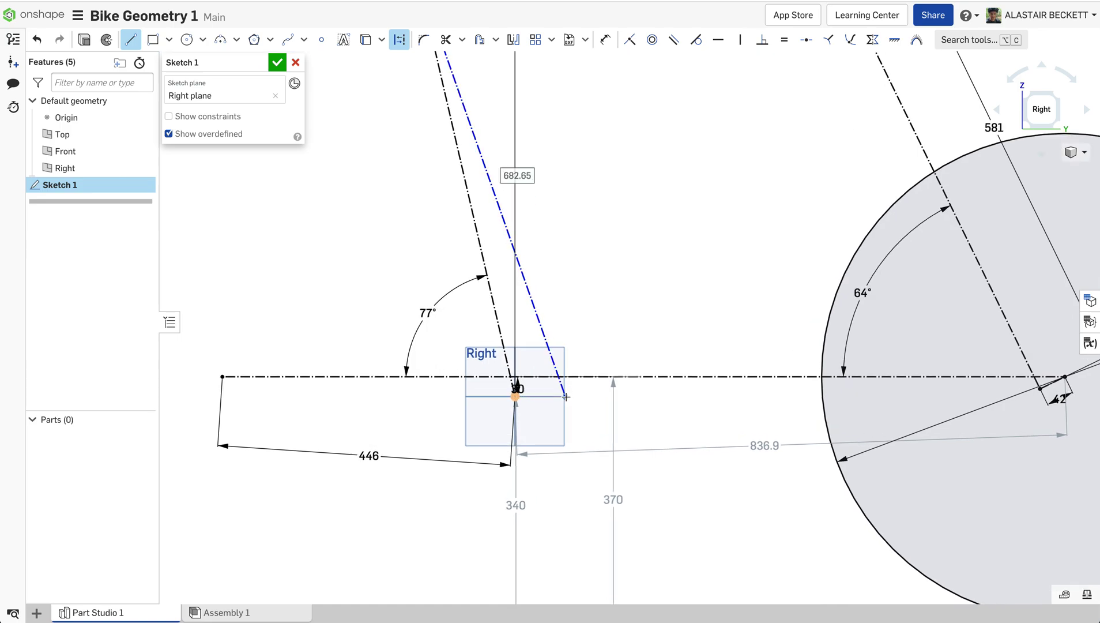
{"action": "left_click", "coordinate": [566, 396]}
{"action": "scroll", "coordinate": [566, 397], "scroll_direction": "down", "scroll_amount": 3}
{"action": "key", "text": "Escape"}
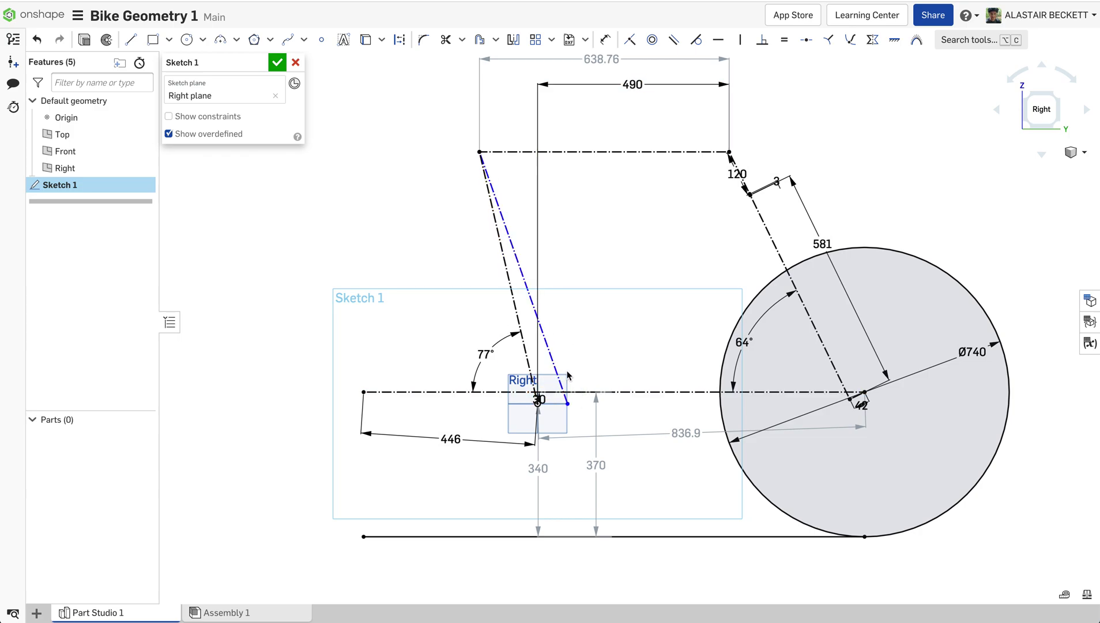
Dimension the angle between the new slanted construction line and the long horizontal construction line as 70°
{"action": "scroll", "coordinate": [570, 369], "scroll_direction": "down", "scroll_amount": 3}
{"action": "scroll", "coordinate": [598, 317], "scroll_direction": "up", "scroll_amount": 1}
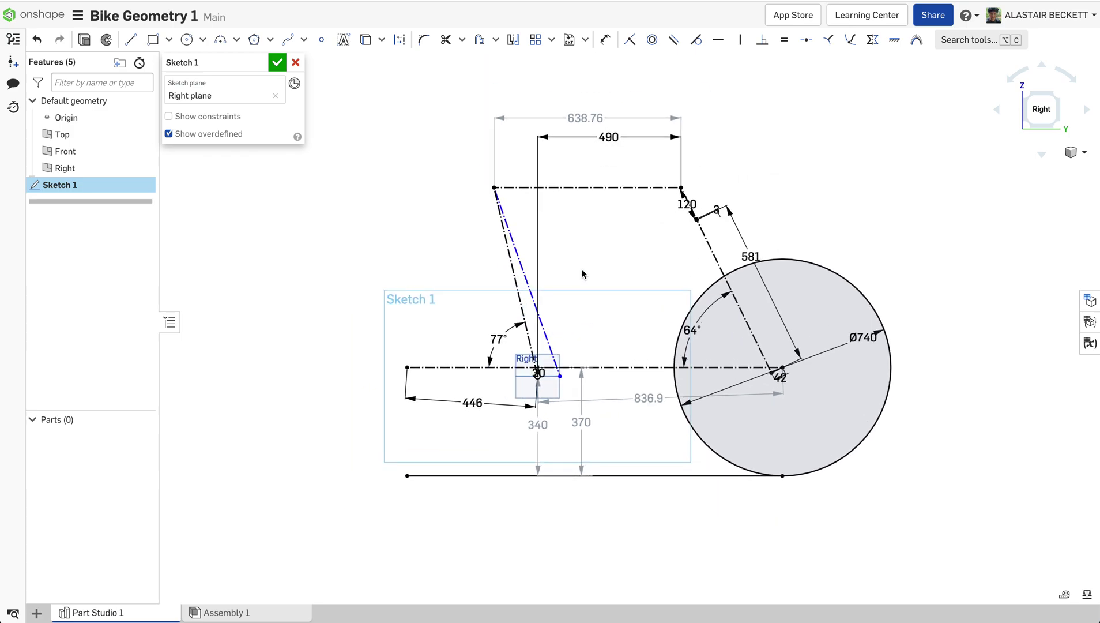
{"action": "scroll", "coordinate": [534, 278], "scroll_direction": "down", "scroll_amount": 1}
{"action": "scroll", "coordinate": [533, 279], "scroll_direction": "up", "scroll_amount": 2}
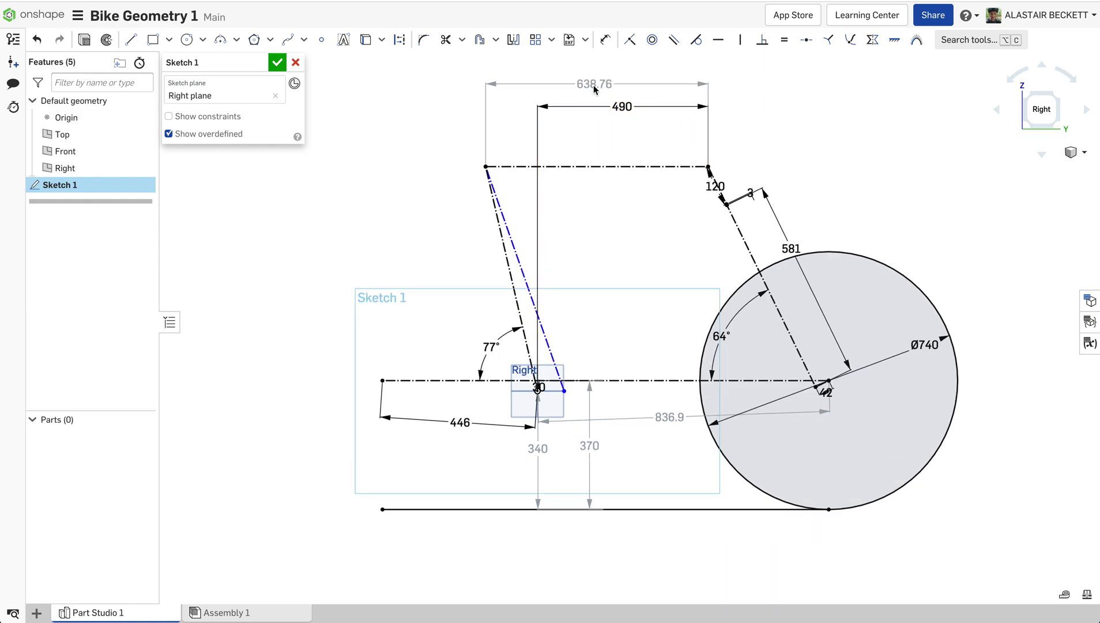
{"action": "left_click", "coordinate": [603, 40]}
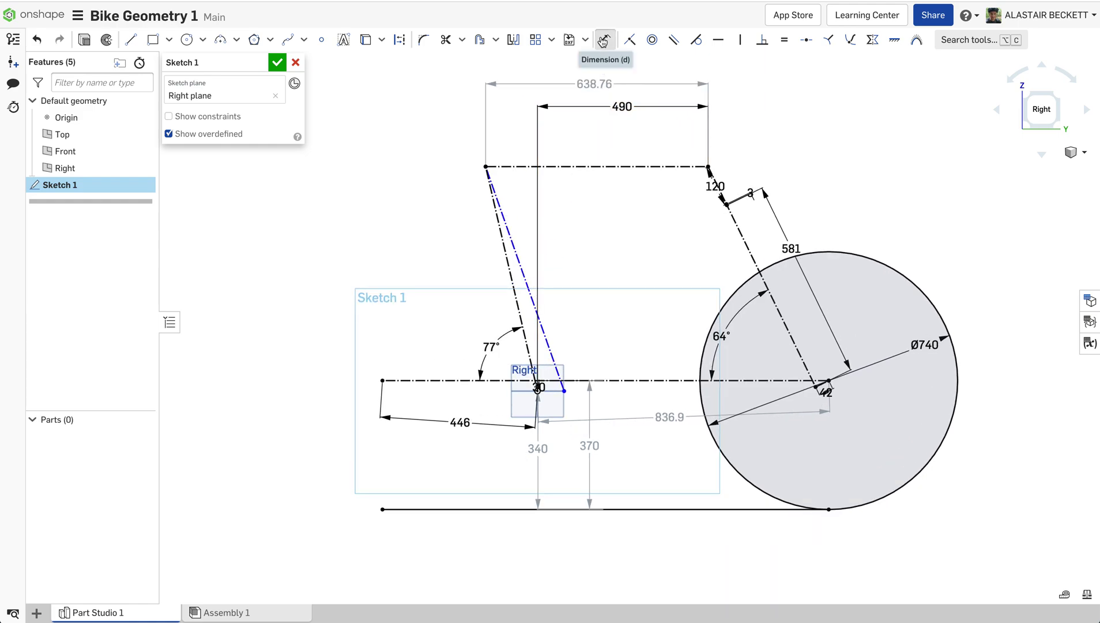
{"action": "left_click", "coordinate": [506, 248]}
{"action": "left_click", "coordinate": [481, 311]}
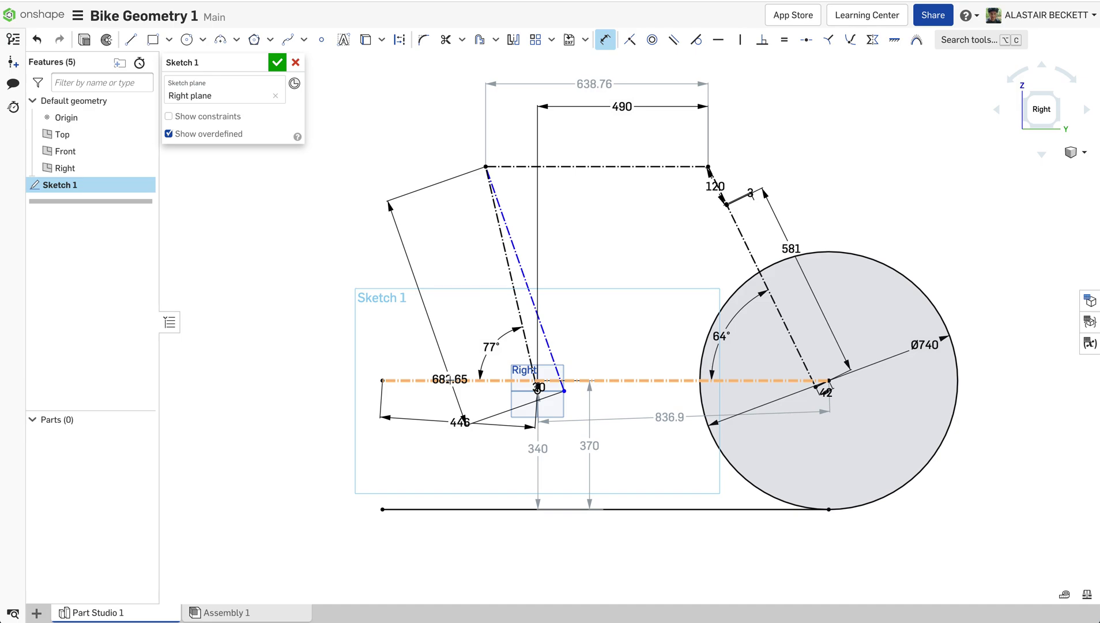
{"action": "left_click", "coordinate": [455, 380]}
{"action": "scroll", "coordinate": [486, 310], "scroll_direction": "up", "scroll_amount": 2}
{"action": "left_click", "coordinate": [496, 304]}
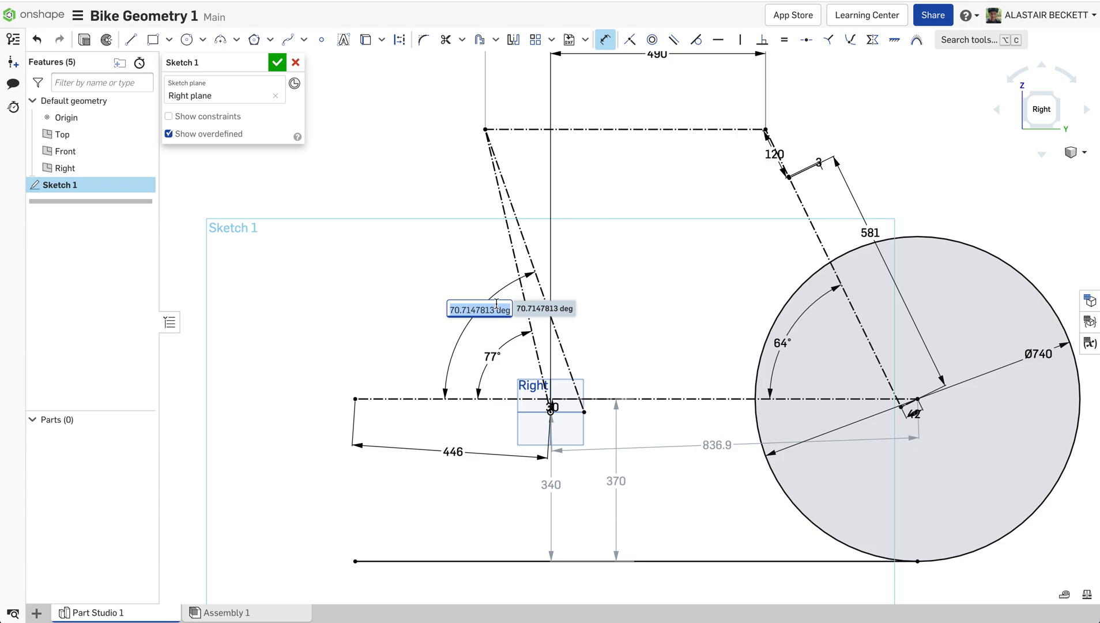
{"action": "type", "text": "70"}
{"action": "key", "text": "Return"}
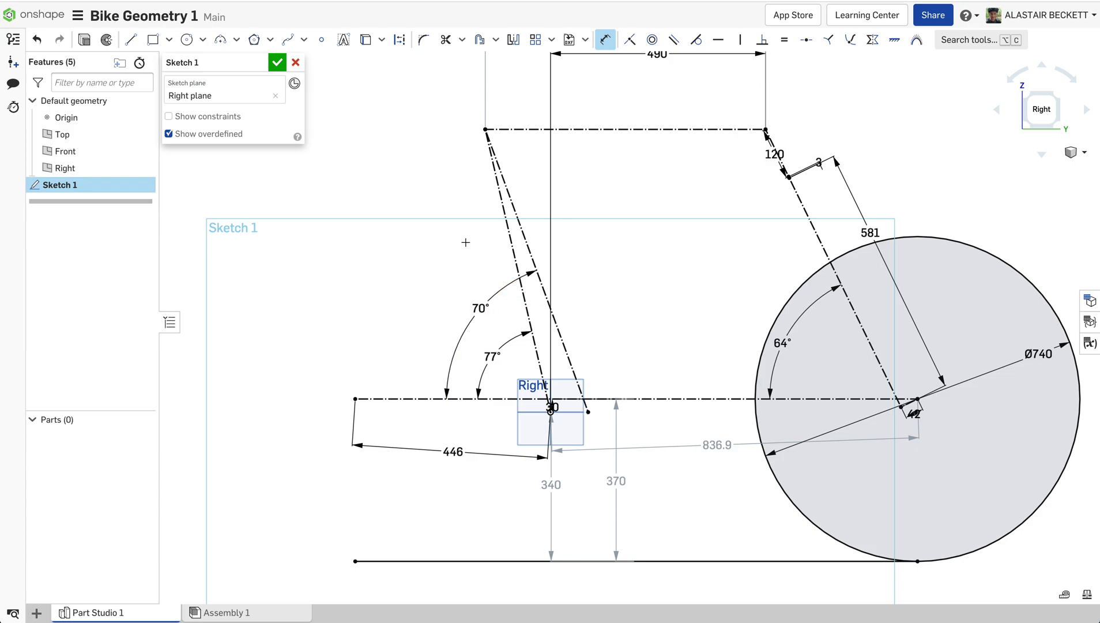
Delete the 70° angle dimension from the new slanted construction line
{"action": "scroll", "coordinate": [468, 245], "scroll_direction": "down", "scroll_amount": 1}
{"action": "key", "text": "Escape"}
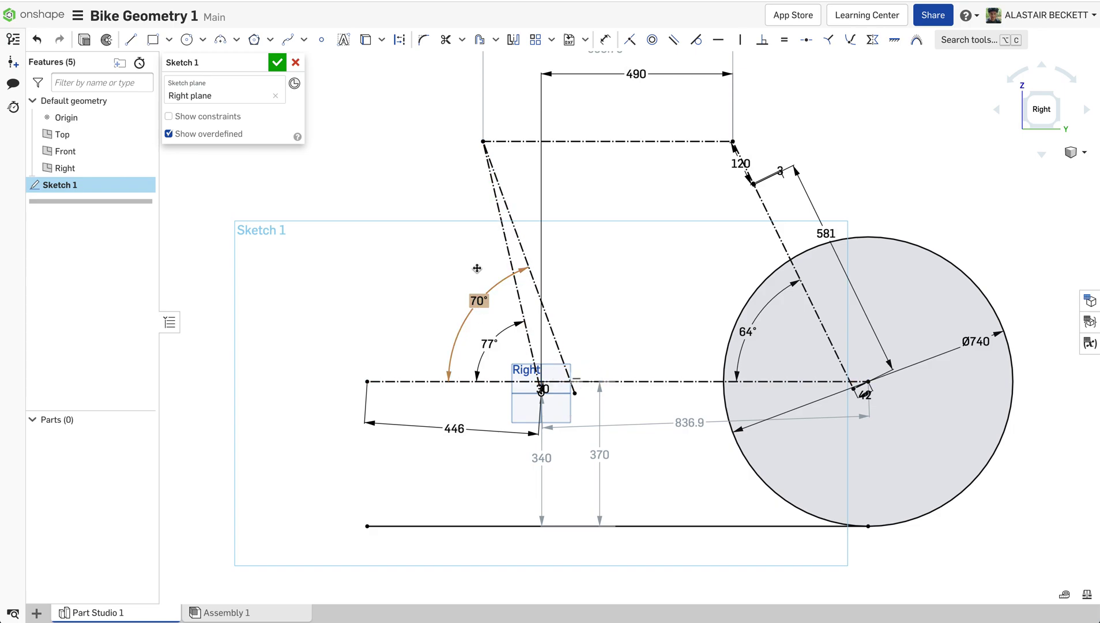
{"action": "key", "text": "Delete"}
Dimension the perpendicular offset from the origin to the new slanted construction line as 50 mm
{"action": "left_click", "coordinate": [604, 41]}
{"action": "scroll", "coordinate": [578, 384], "scroll_direction": "up", "scroll_amount": 5}
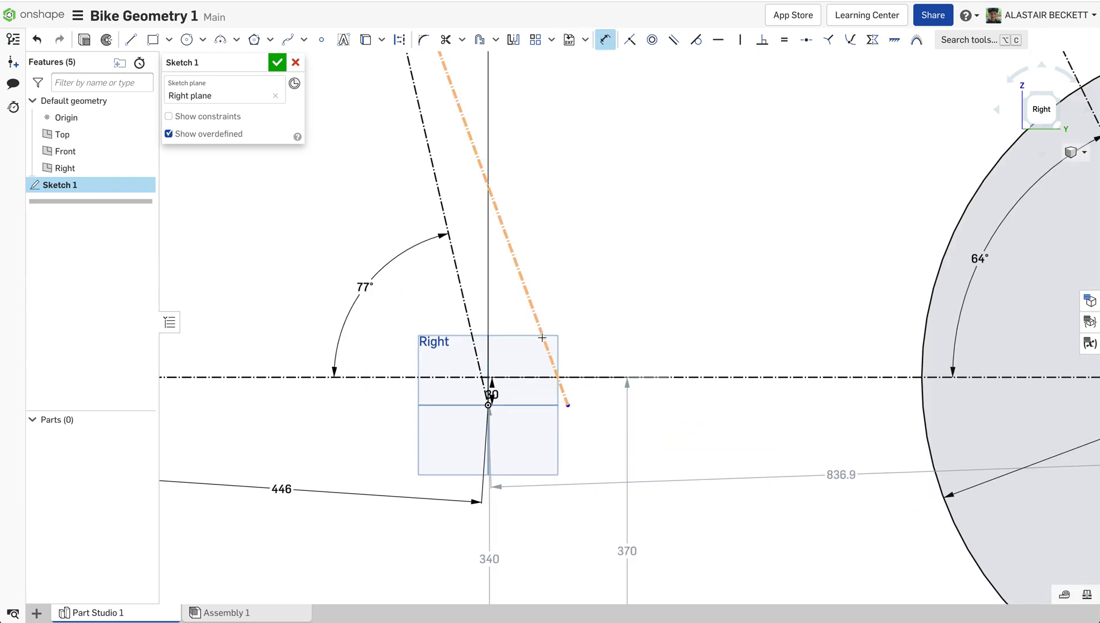
{"action": "left_click", "coordinate": [538, 322]}
{"action": "left_click", "coordinate": [488, 405]}
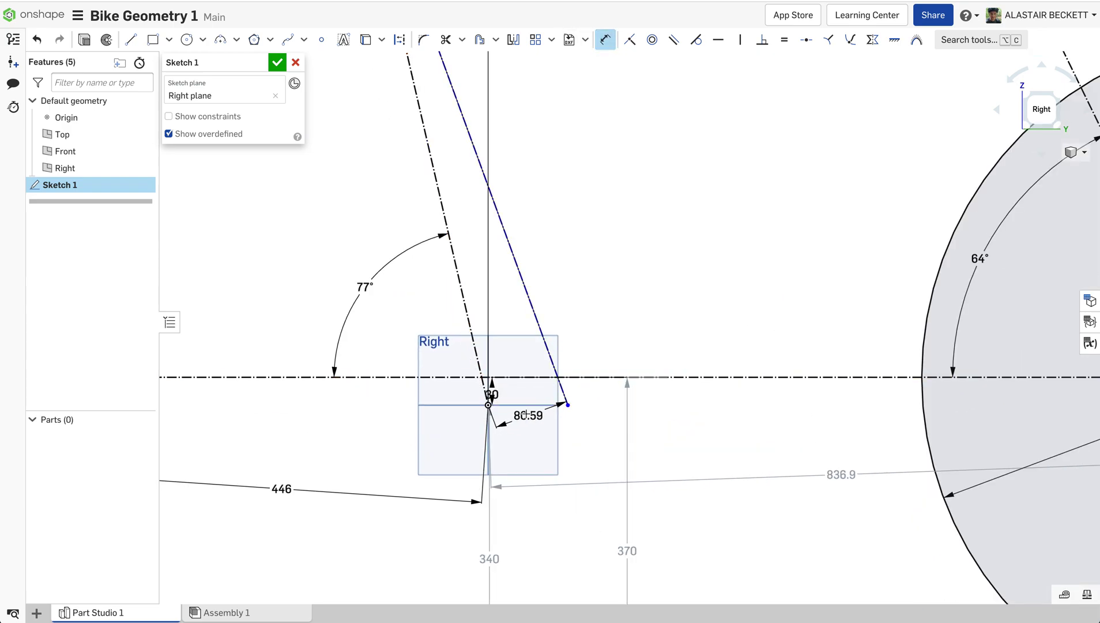
{"action": "left_click", "coordinate": [523, 401]}
{"action": "type", "text": "50"}
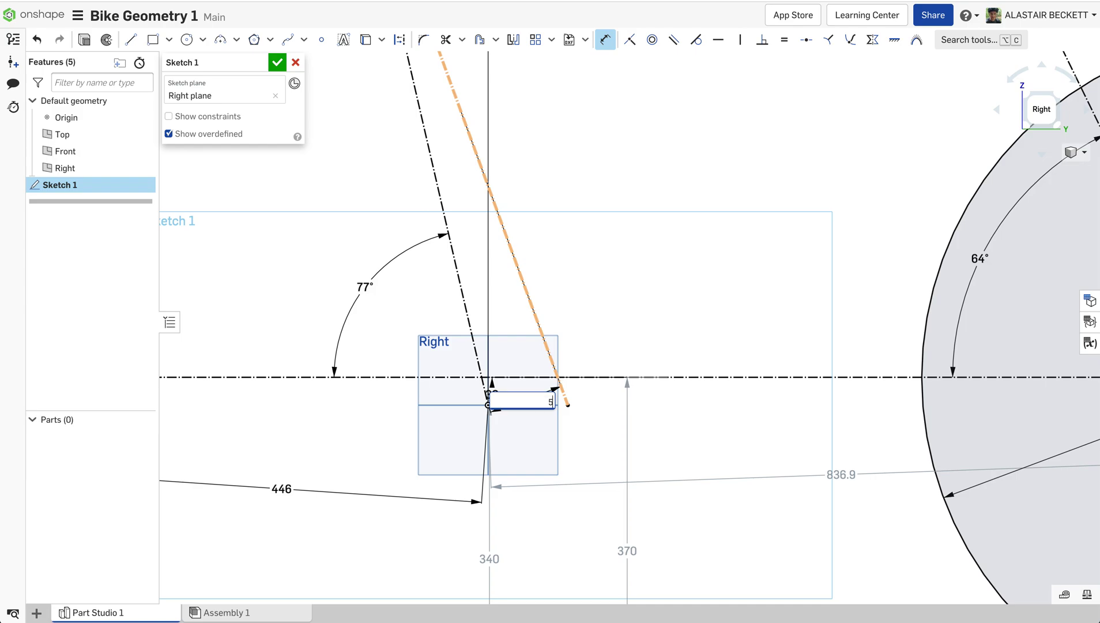
{"action": "key", "text": "Return"}
Add a driven angle dimension between the offset slanted line and the long horizontal construction line, outside the 77° dimension
{"action": "scroll", "coordinate": [551, 354], "scroll_direction": "down", "scroll_amount": 3}
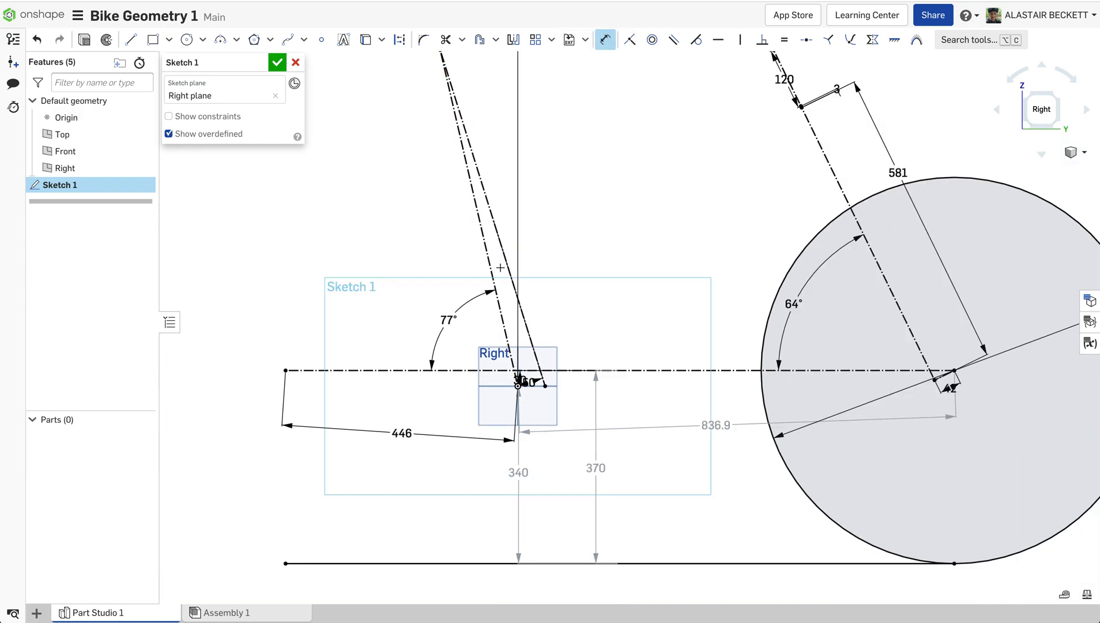
{"action": "key", "text": "d"}
{"action": "left_click", "coordinate": [507, 264]}
{"action": "left_click", "coordinate": [411, 371]}
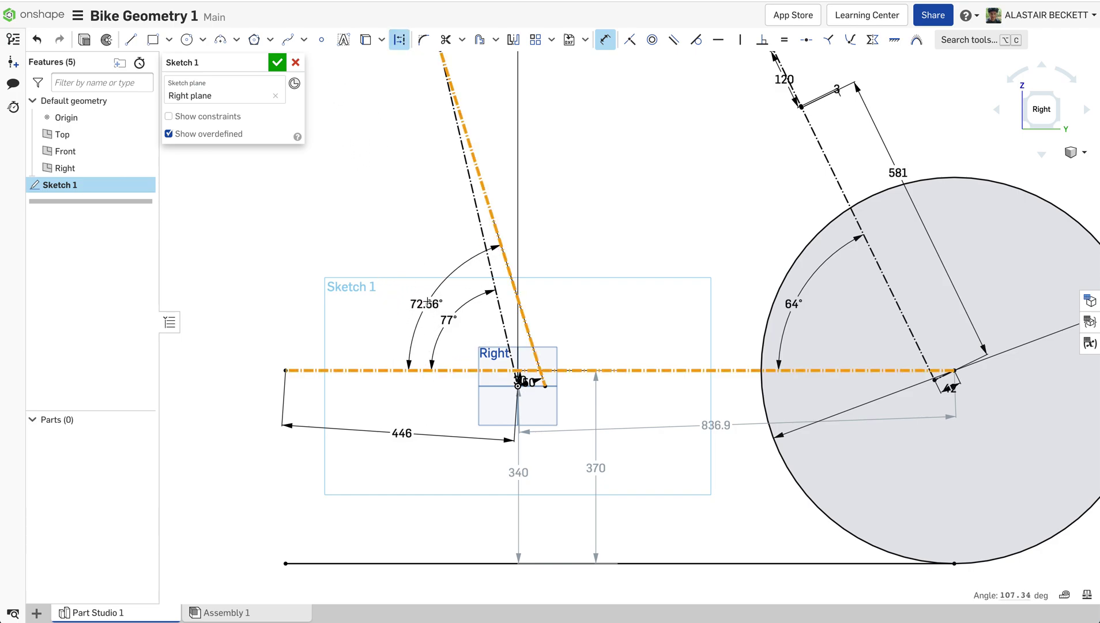
{"action": "left_click", "coordinate": [434, 296]}
{"action": "key", "text": "Return"}
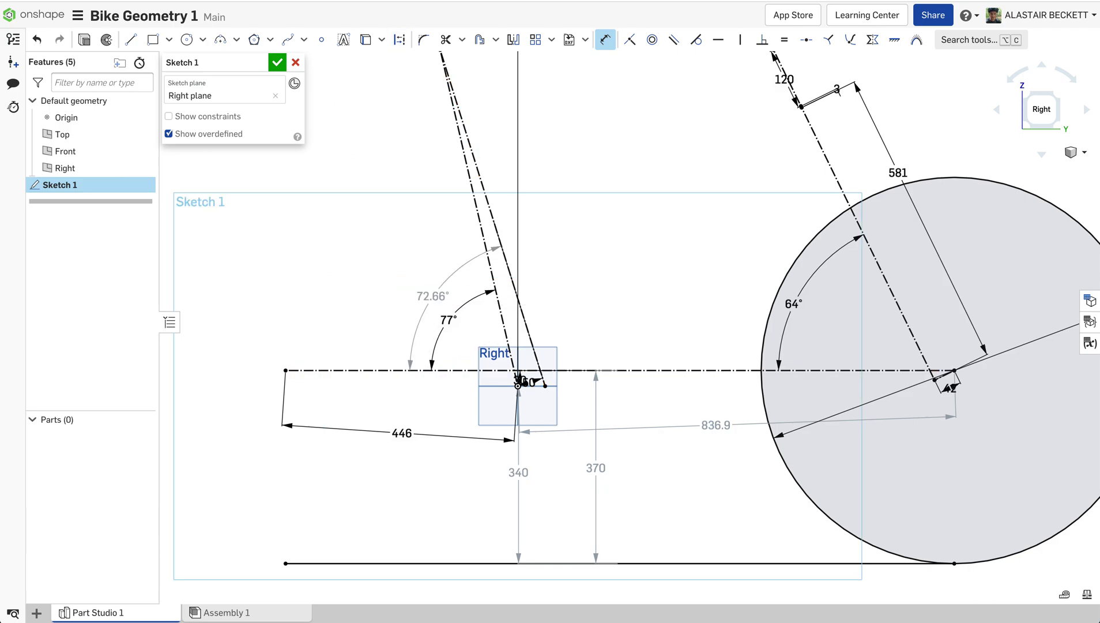
{"action": "scroll", "coordinate": [457, 257], "scroll_direction": "down", "scroll_amount": 1}
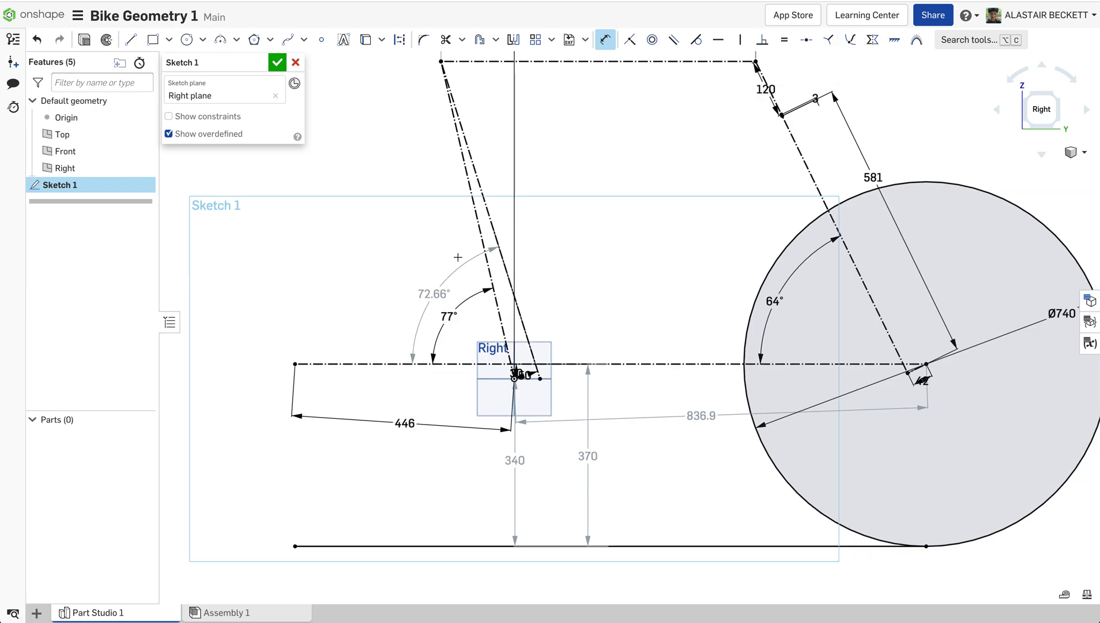
{"action": "scroll", "coordinate": [464, 288], "scroll_direction": "down", "scroll_amount": 1}
{"action": "key", "text": "Escape"}
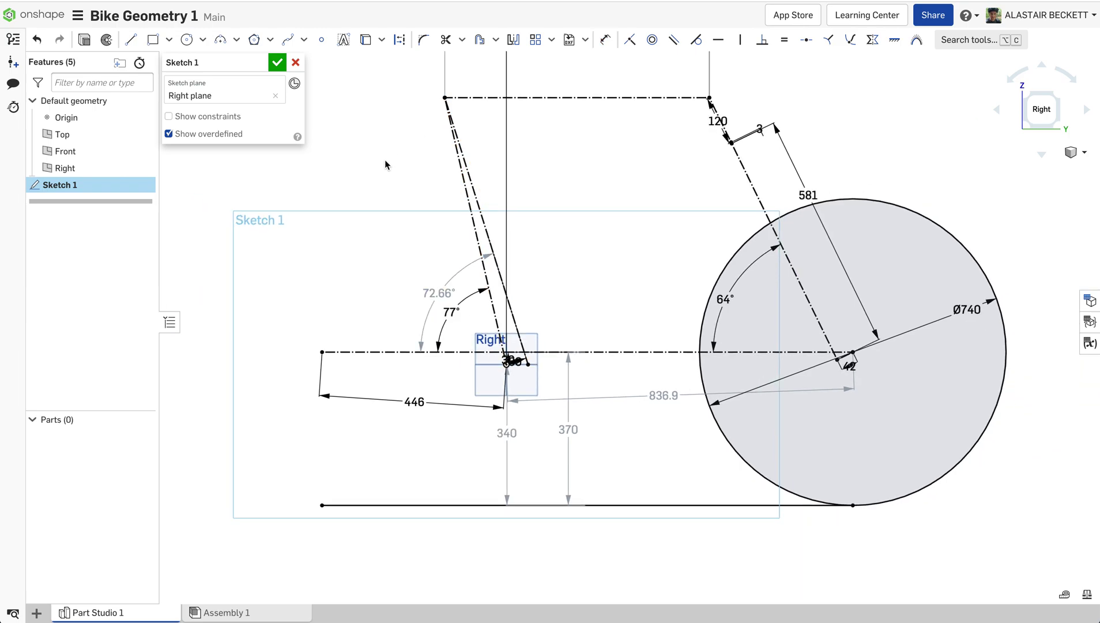
Place a sketch point on the upper part of the offset slanted construction line
{"action": "scroll", "coordinate": [402, 298], "scroll_direction": "down", "scroll_amount": 1}
{"action": "scroll", "coordinate": [440, 247], "scroll_direction": "up", "scroll_amount": 1}
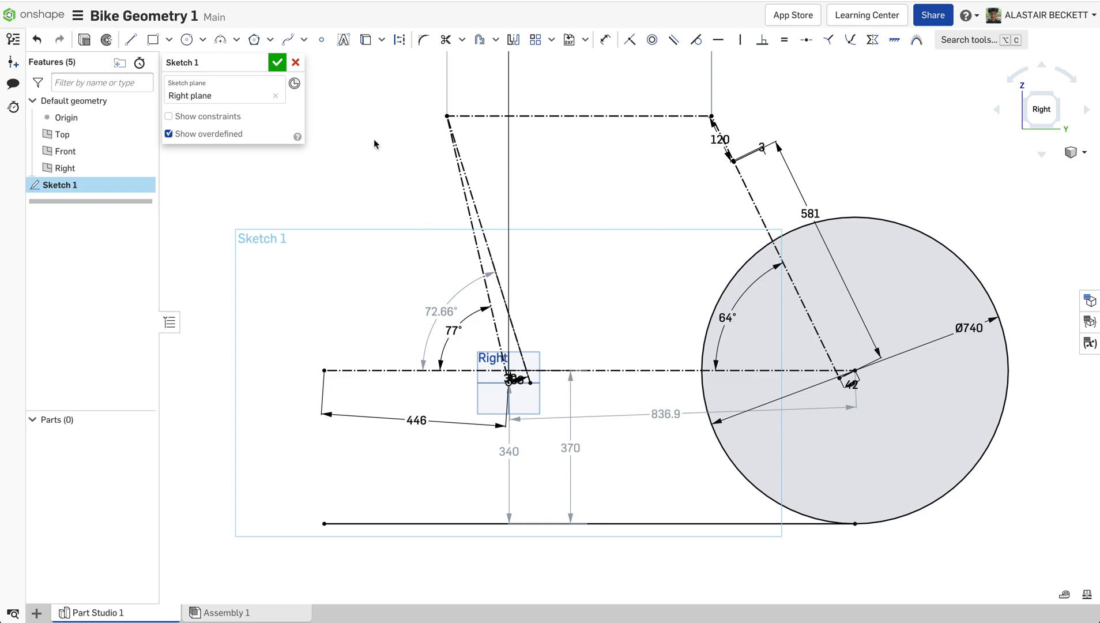
{"action": "left_click", "coordinate": [321, 42]}
{"action": "scroll", "coordinate": [488, 262], "scroll_direction": "up", "scroll_amount": 2}
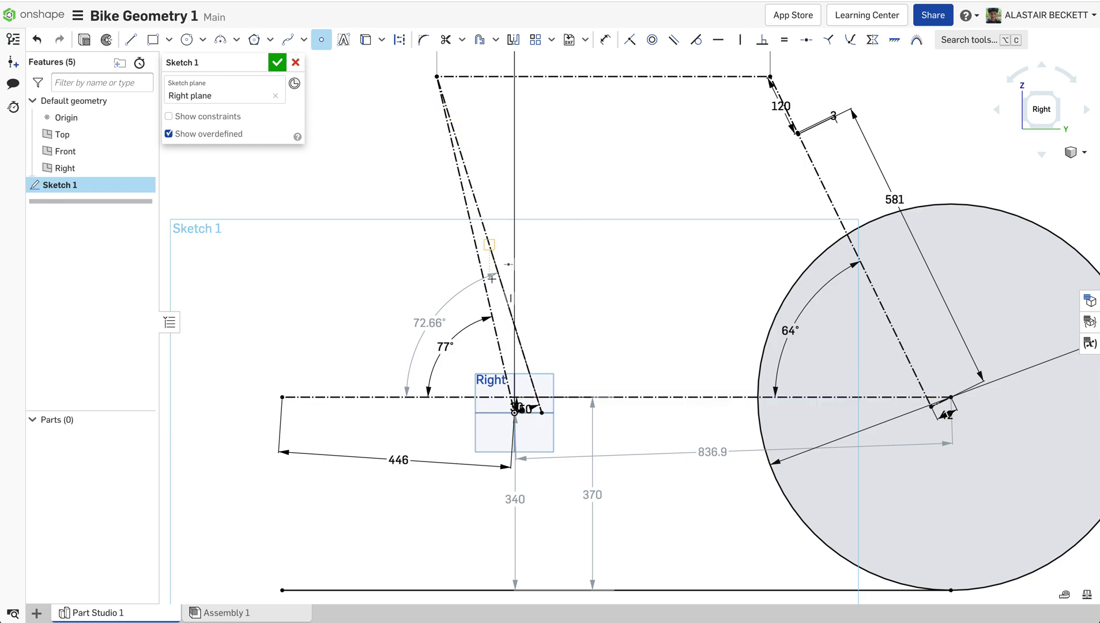
{"action": "left_click", "coordinate": [477, 206]}
{"action": "key", "text": "Escape"}
Dimension the aligned distance from the origin to the sketch point on the offset slanted construction line as 450 mm
{"action": "key", "text": "d"}
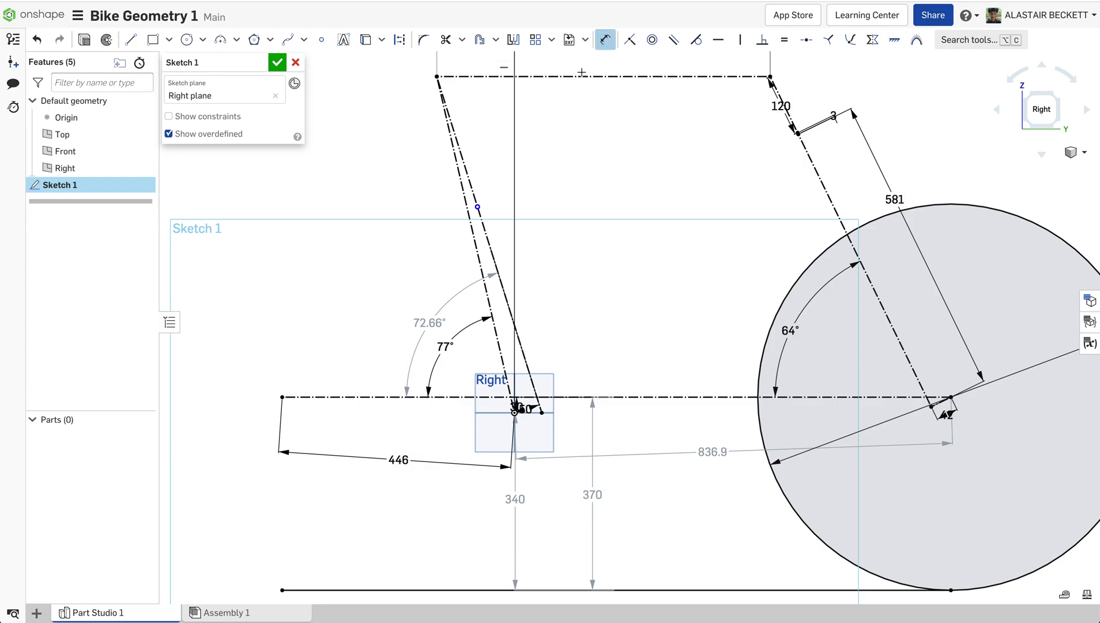
{"action": "left_click", "coordinate": [514, 412]}
{"action": "left_click", "coordinate": [478, 206]}
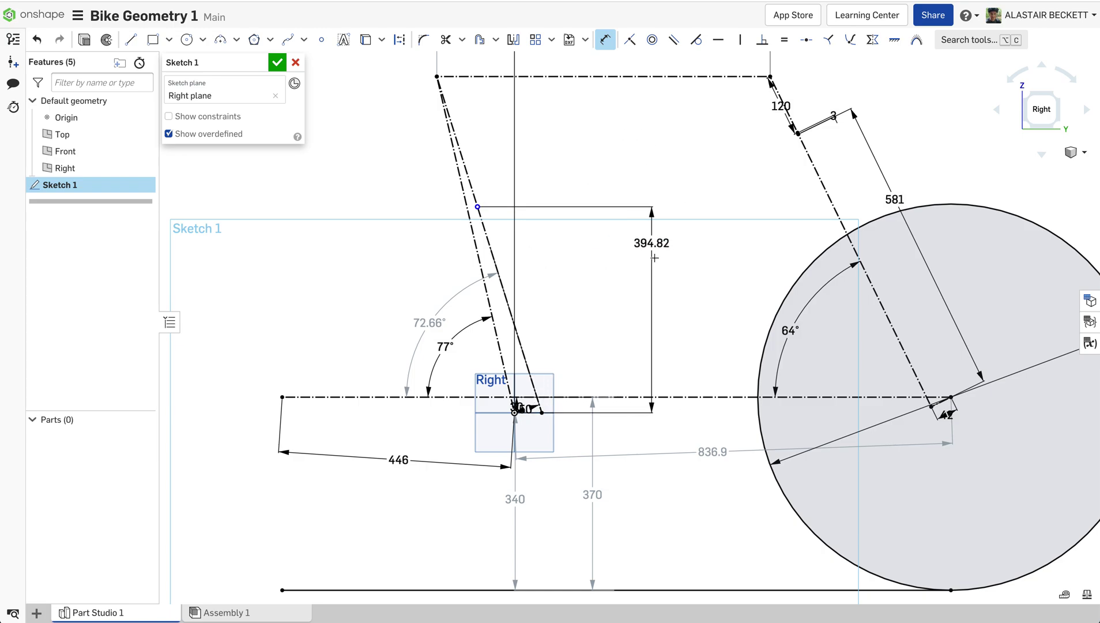
{"action": "left_click", "coordinate": [635, 142]}
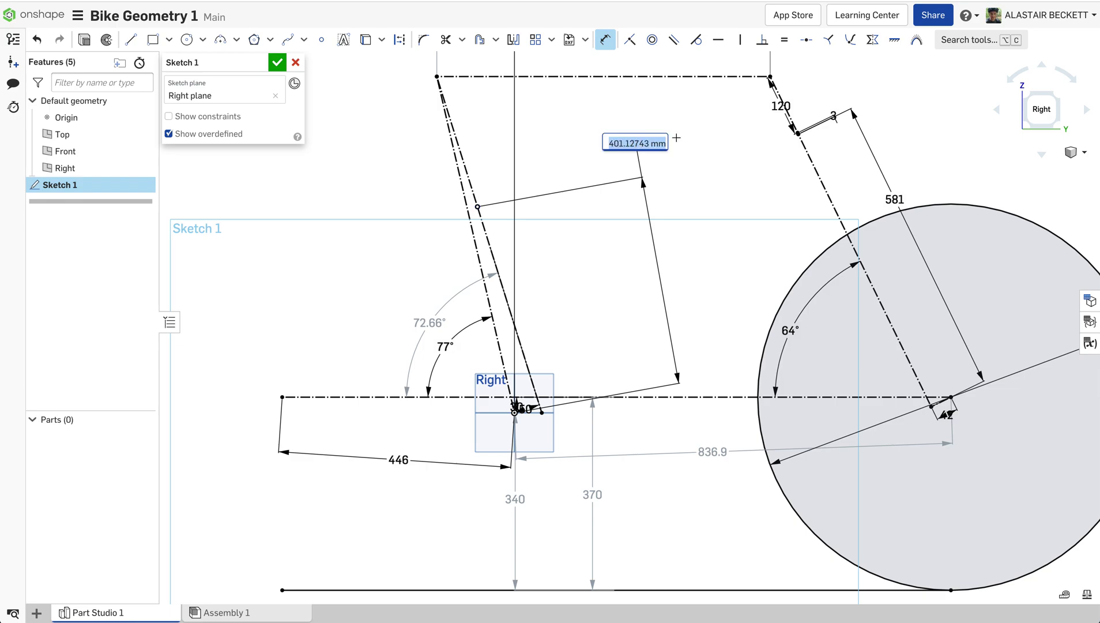
{"action": "type", "text": "450"}
{"action": "key", "text": "Return"}
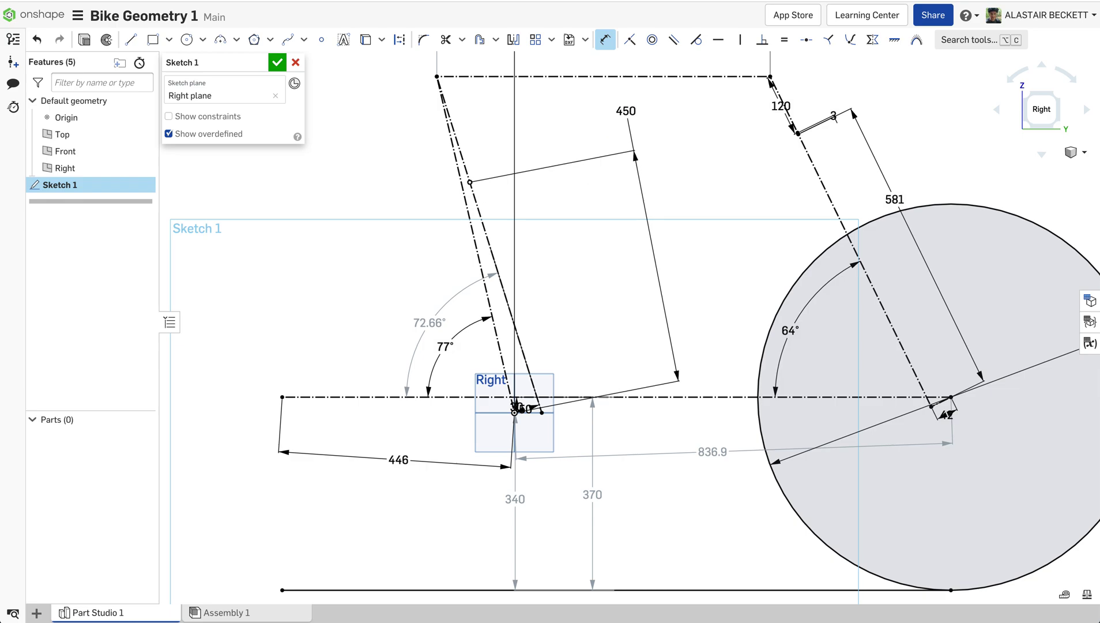
Reposition the 450 mm dimension closer to the slanted seat tube lines, with its text between the dimension's arrows
{"action": "key", "text": "Escape"}
{"action": "left_click_drag", "start_coordinate": [626, 110], "coordinate": [575, 278]}
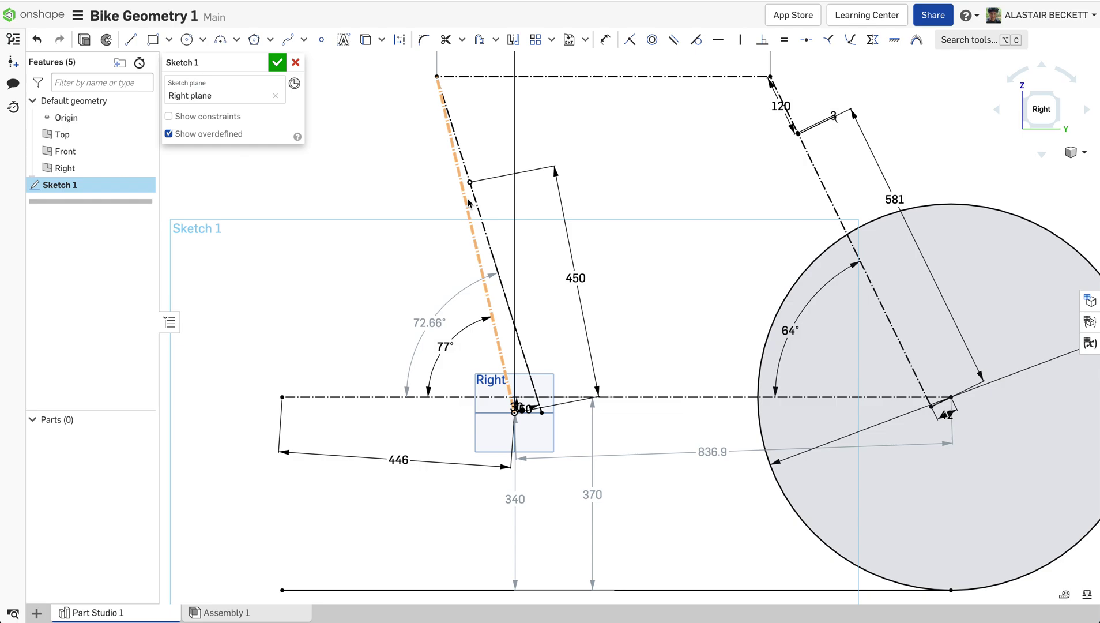
{"action": "left_click", "coordinate": [482, 177]}
{"action": "key", "text": "Escape"}
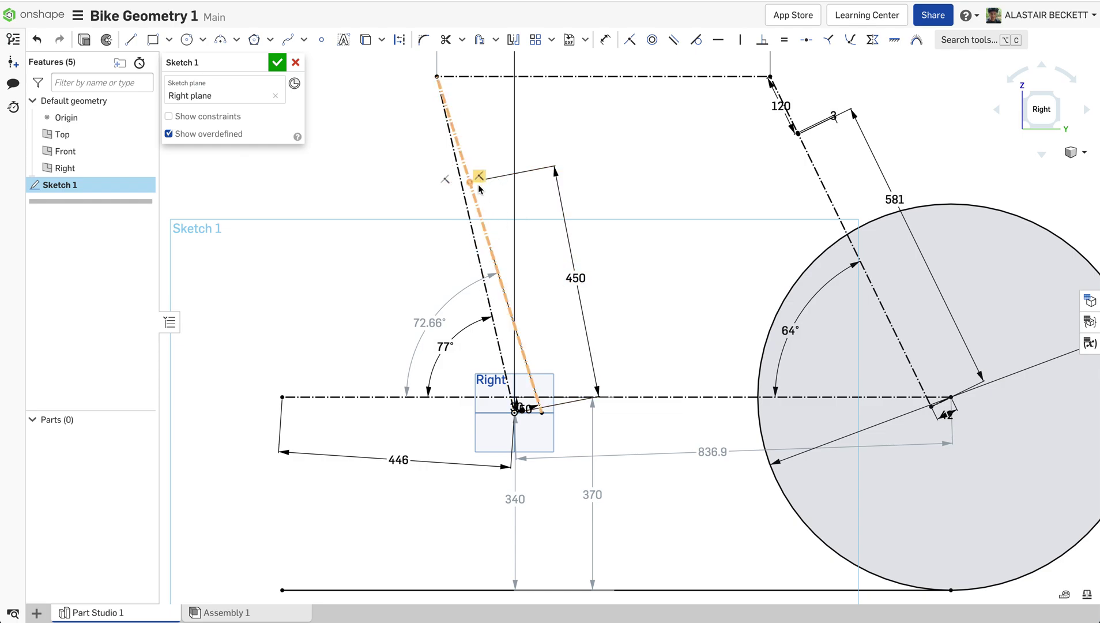
Accept the finished bike geometry sketch and exit sketch editing
{"action": "scroll", "coordinate": [467, 298], "scroll_direction": "down", "scroll_amount": 2}
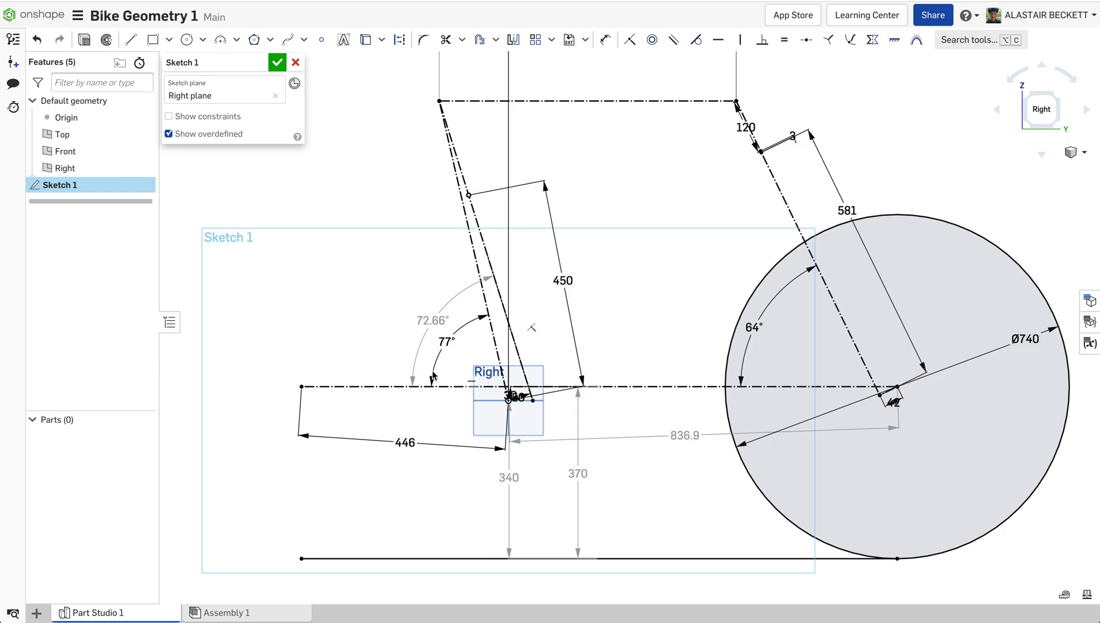
{"action": "scroll", "coordinate": [570, 285], "scroll_direction": "down", "scroll_amount": 1}
{"action": "scroll", "coordinate": [573, 285], "scroll_direction": "down", "scroll_amount": 1}
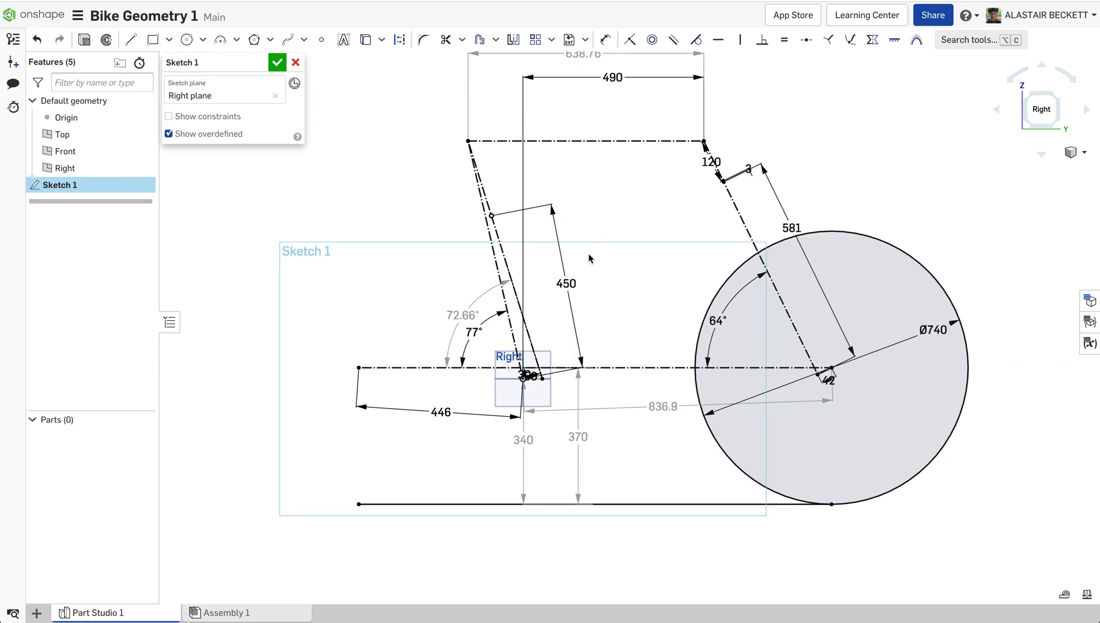
{"action": "scroll", "coordinate": [584, 258], "scroll_direction": "down", "scroll_amount": 1}
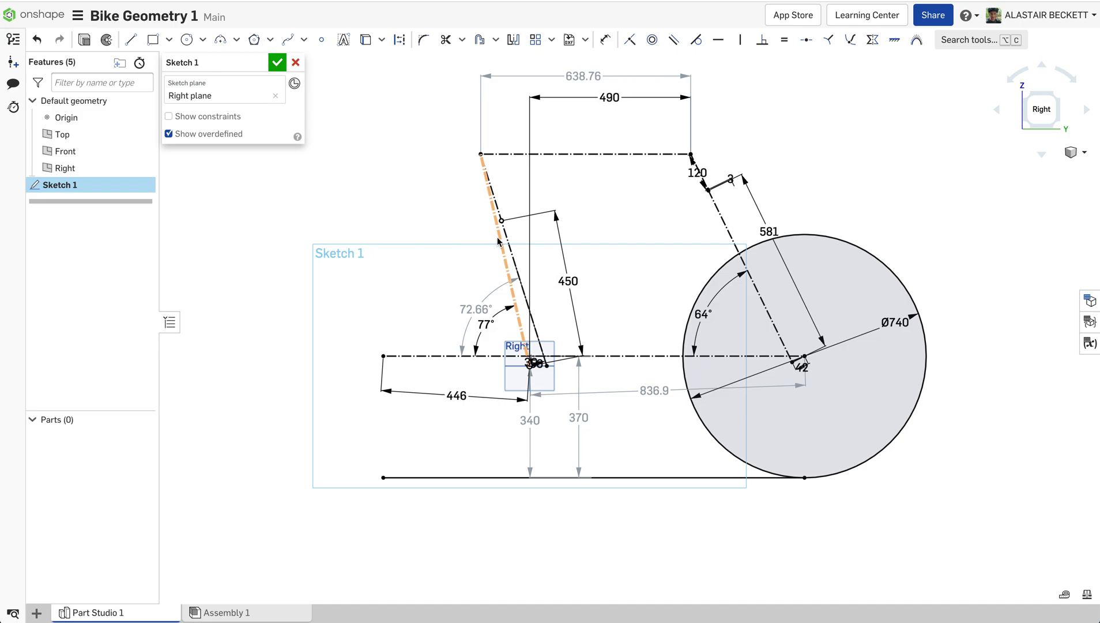
{"action": "left_click", "coordinate": [277, 63]}
{"action": "scroll", "coordinate": [277, 270], "scroll_direction": "down", "scroll_amount": 2}
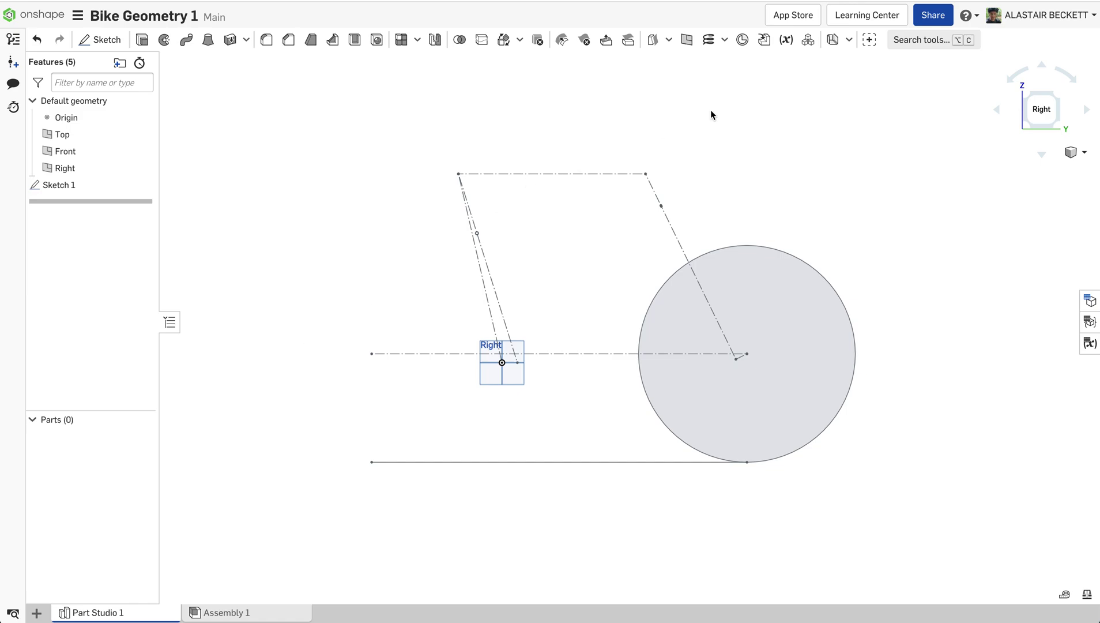